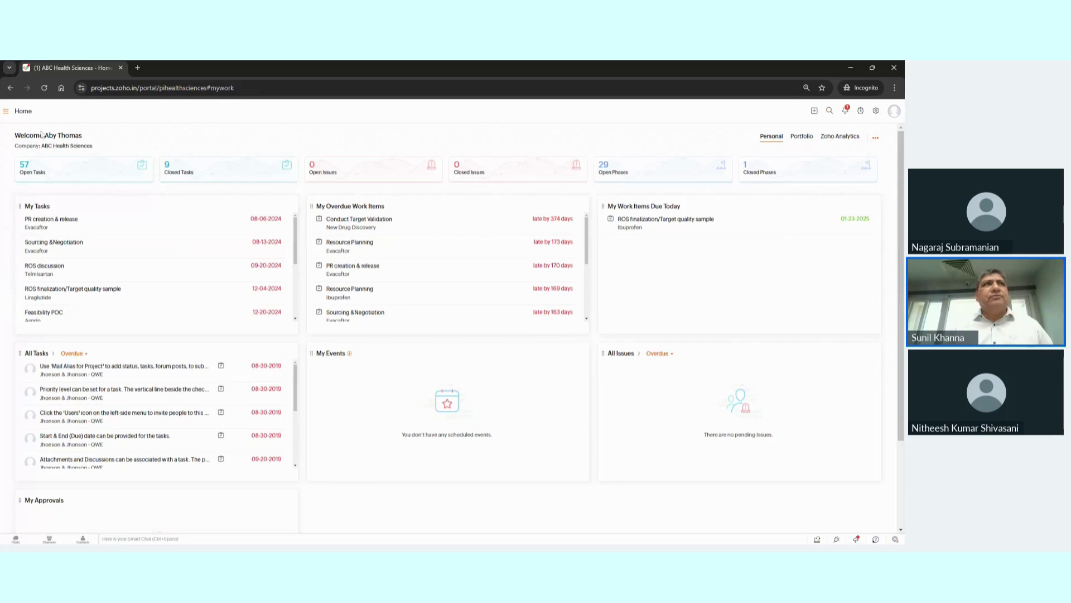
Step: Switch the home page to the Portfolio dashboard and review its project charts, including the Project Timeline Summary
click(7, 113)
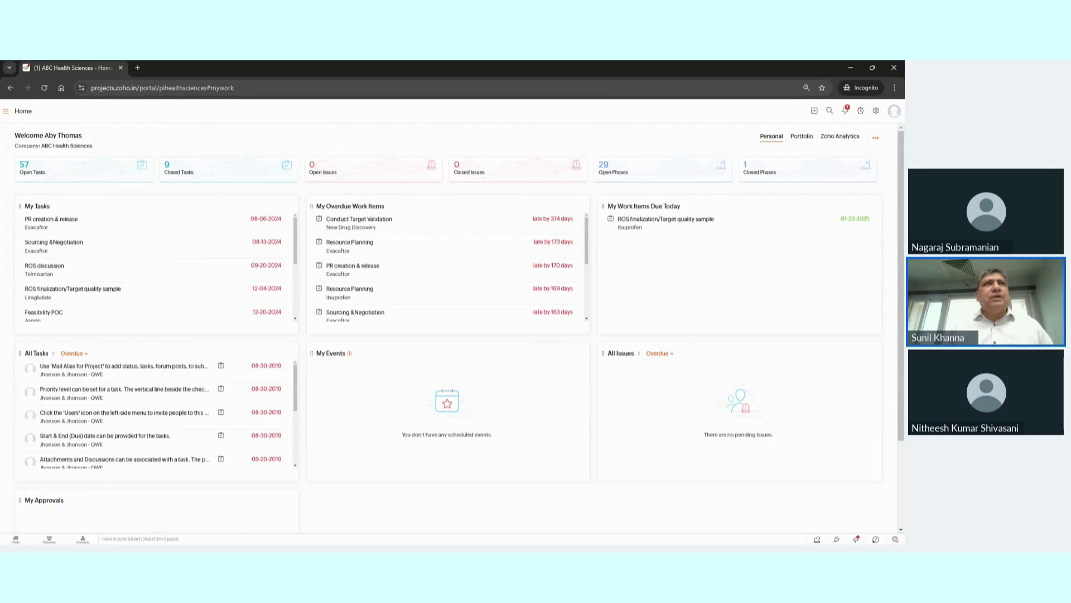
click(6, 111)
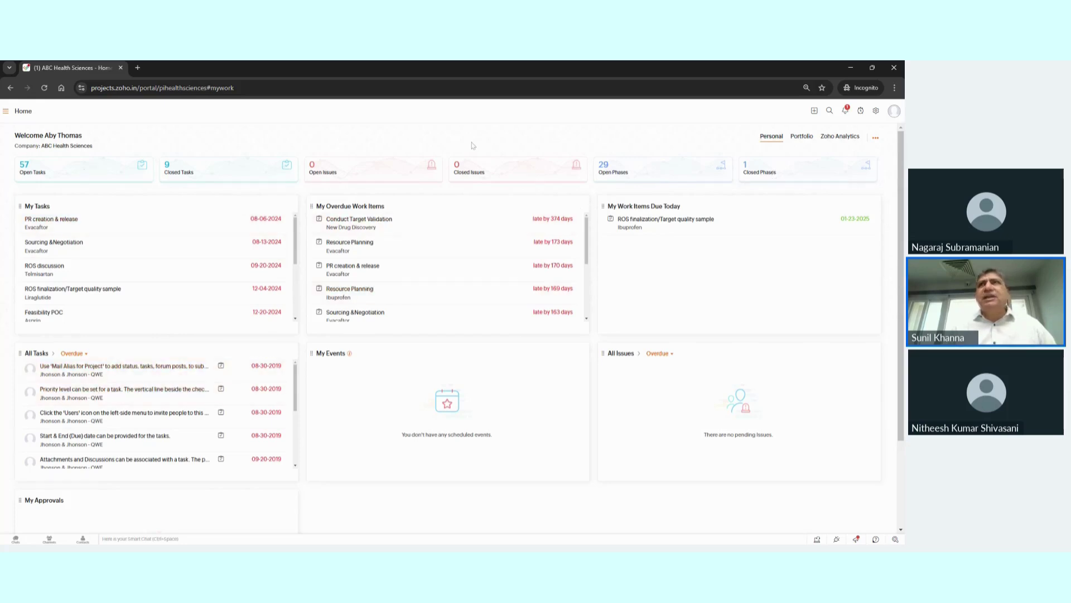
click(804, 140)
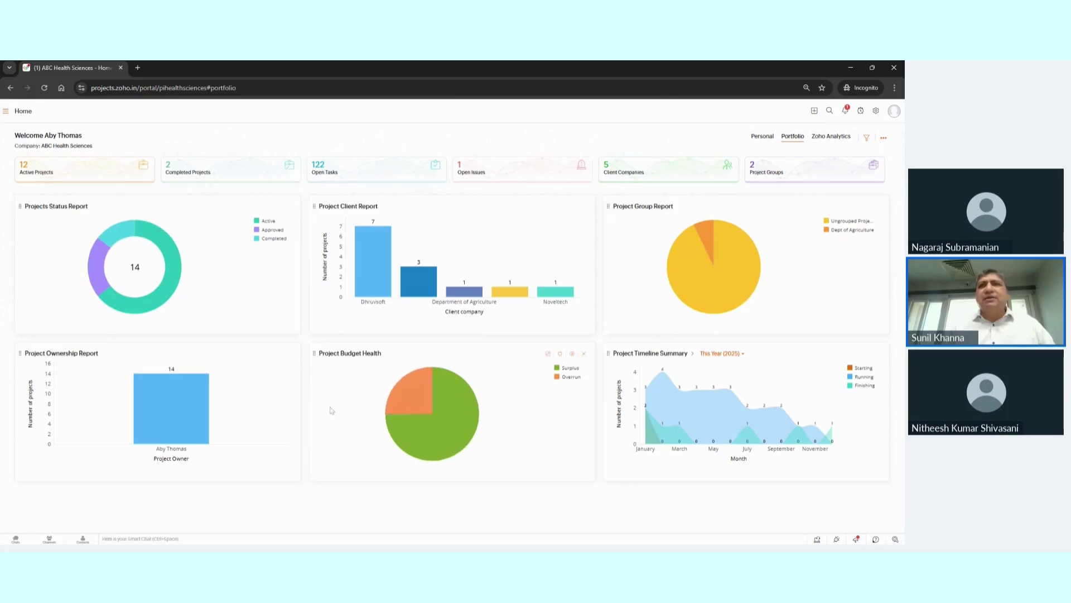
mouse_move(661, 385)
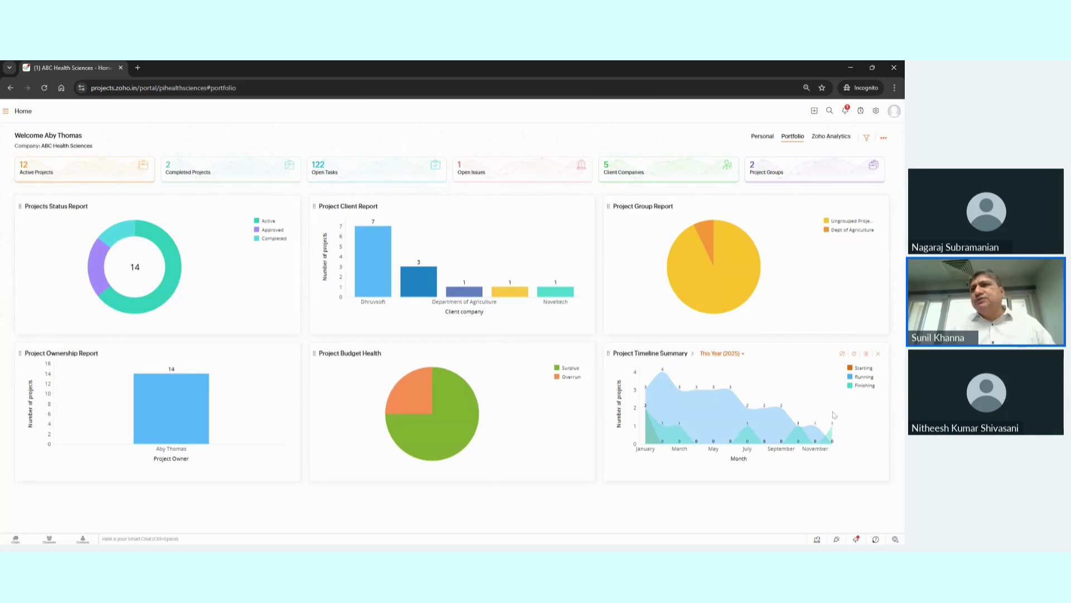
click(733, 354)
click(735, 357)
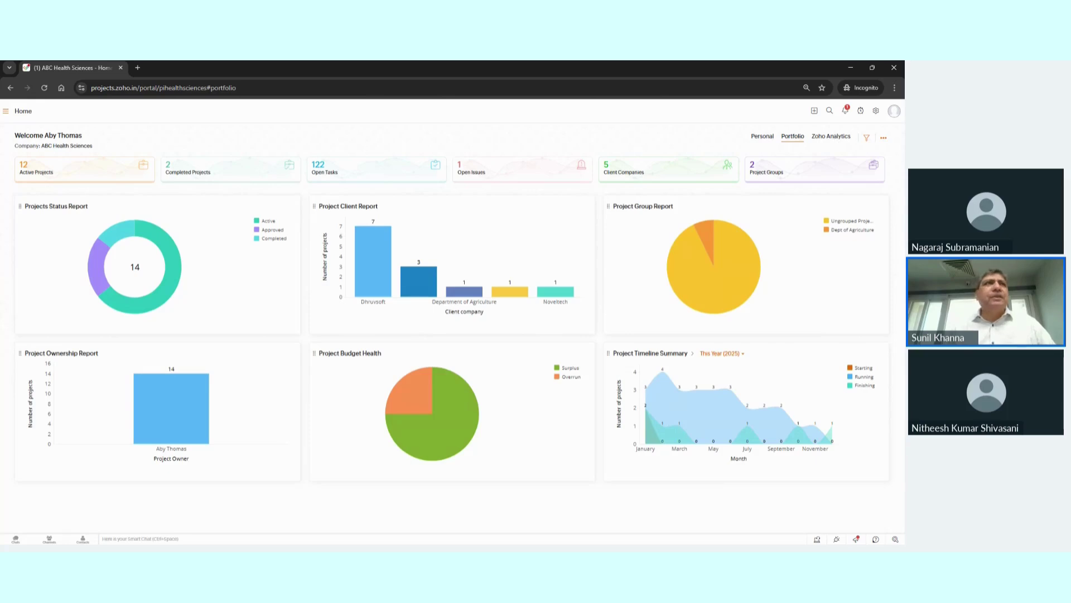
Step: Open the Reports module, look through the available report types and select the Workload Report
click(5, 111)
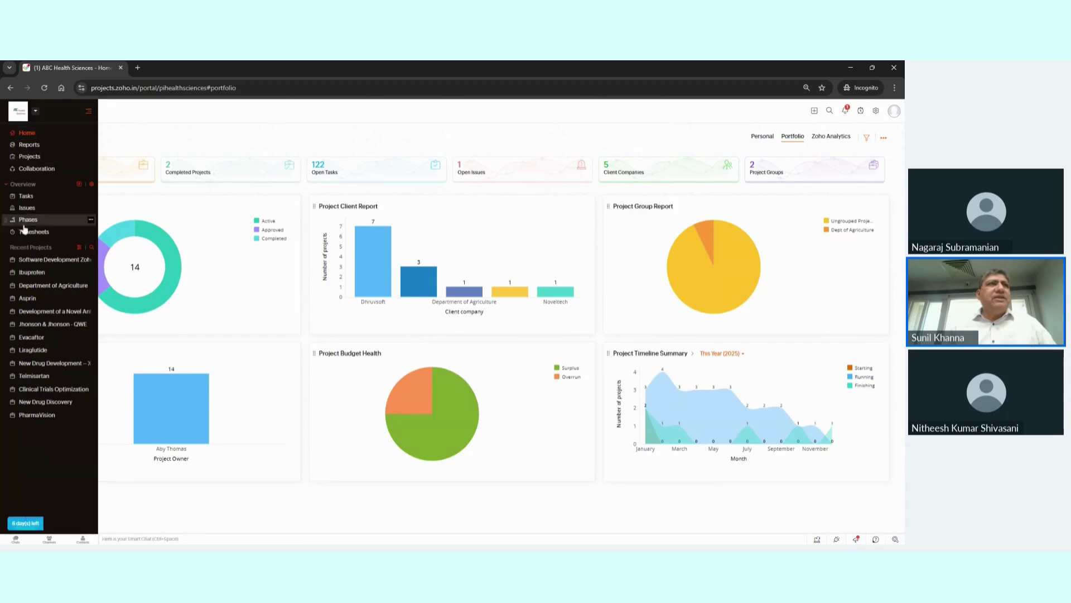
click(28, 146)
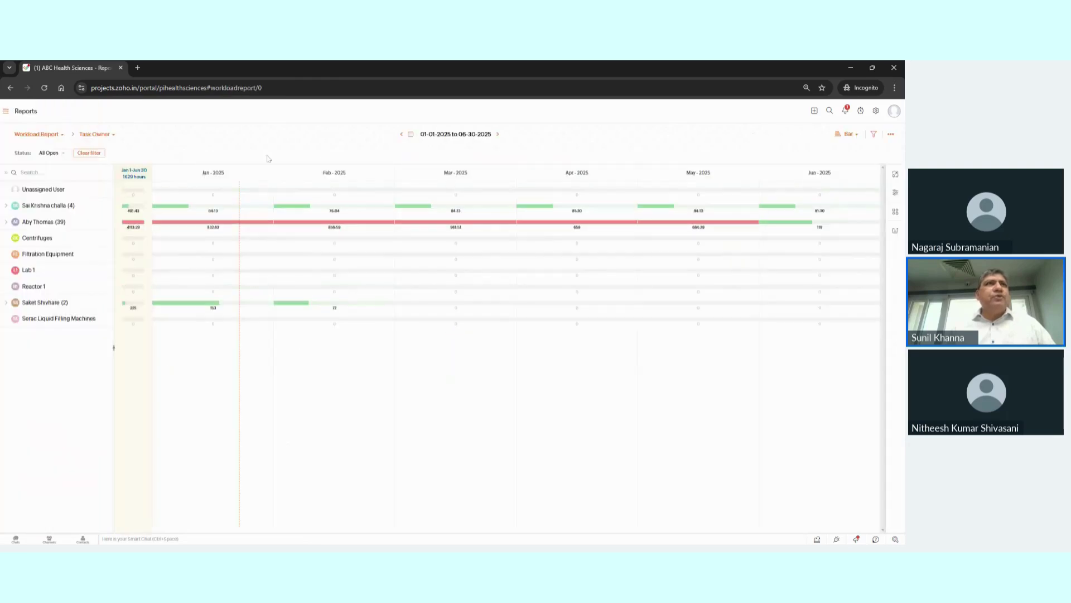
click(57, 136)
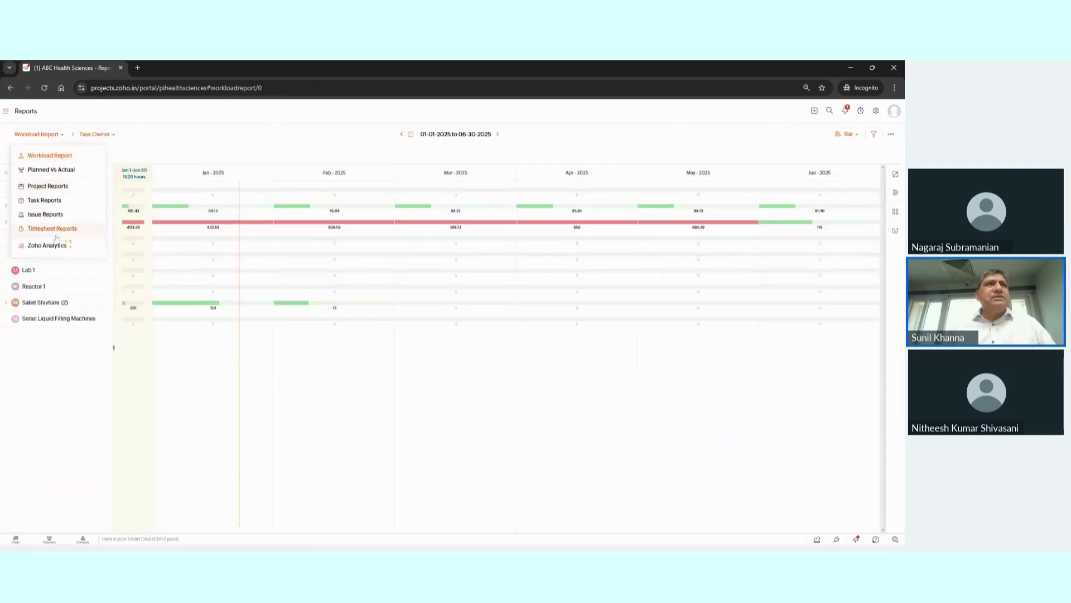
click(51, 156)
Step: Open the Projects module and display the active projects instead of the archived ones
mouse_move(25, 160)
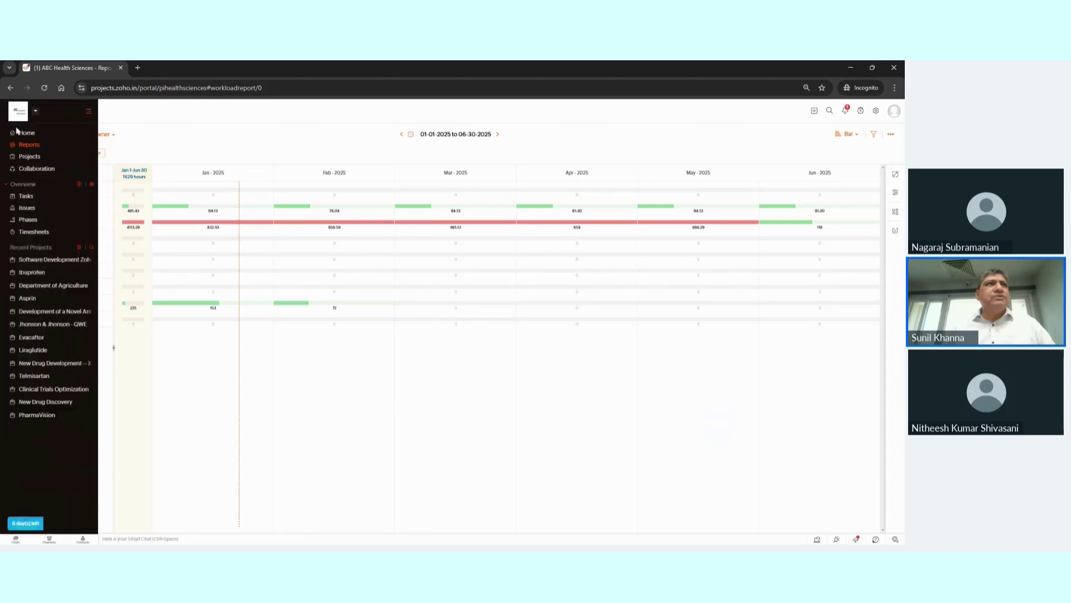
click(26, 157)
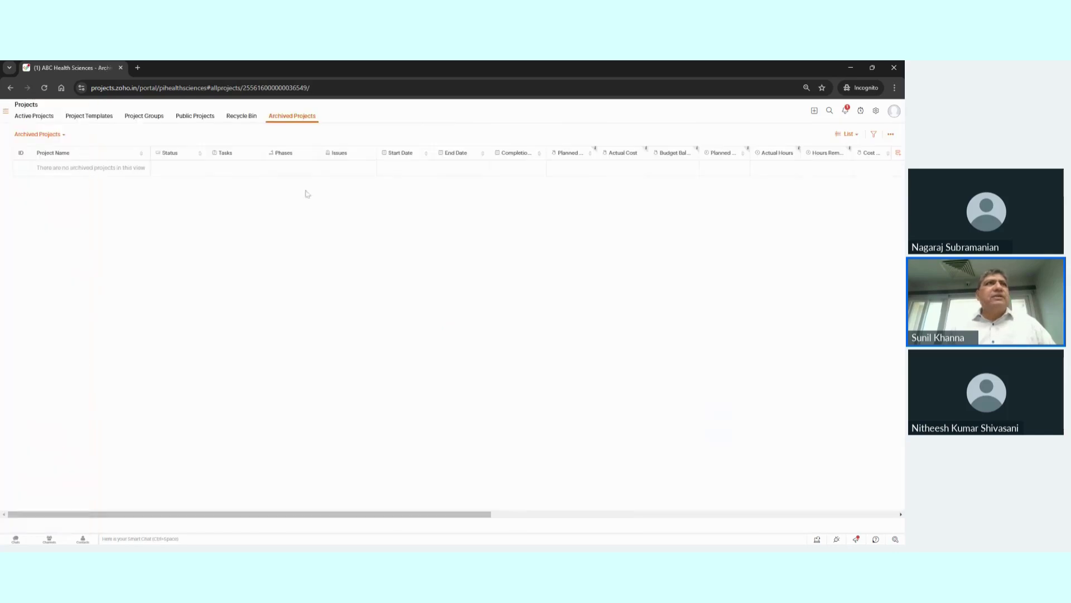
click(39, 134)
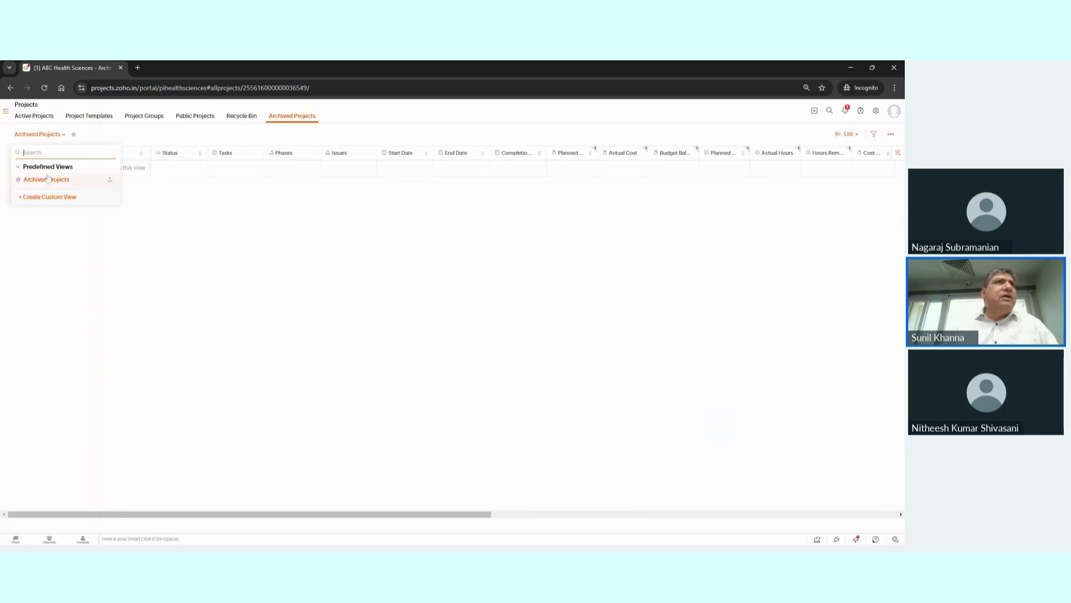
click(34, 117)
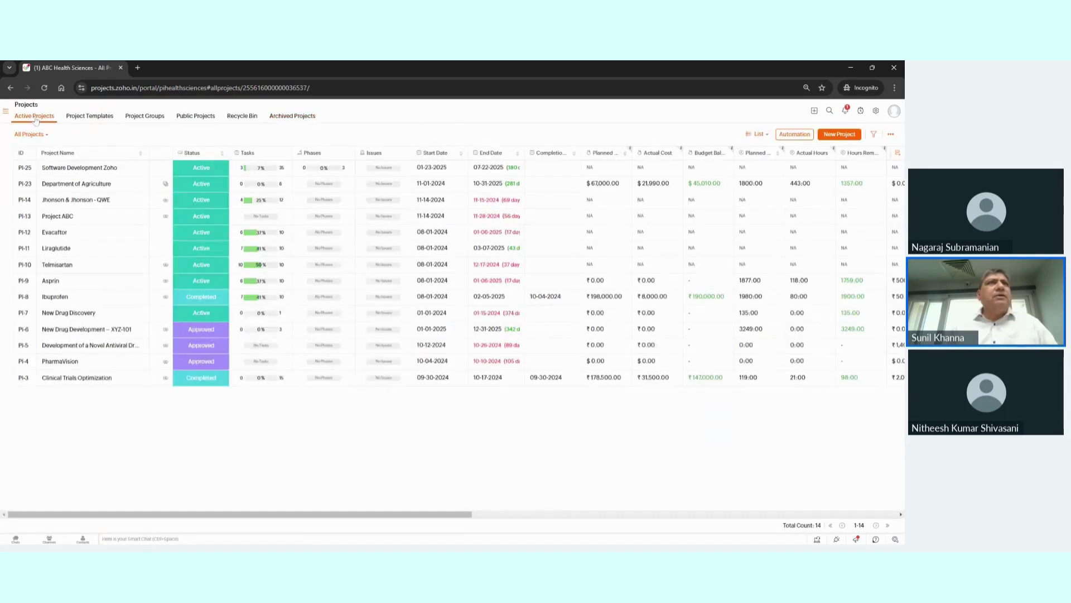
Step: Open the Collaboration module and look through its calendar and chat pages before returning to the feed
click(8, 113)
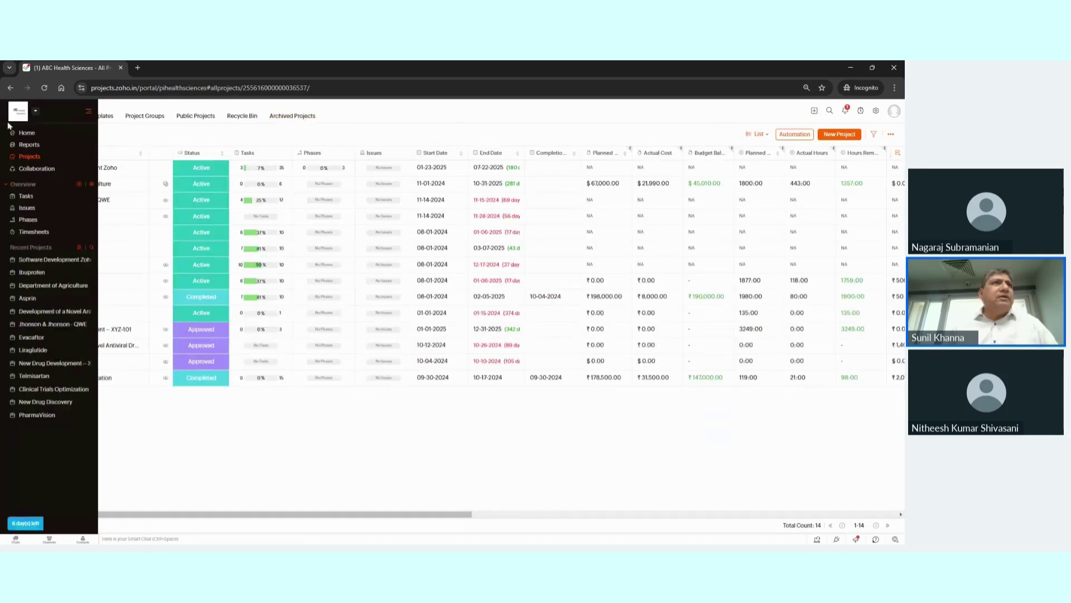
click(22, 169)
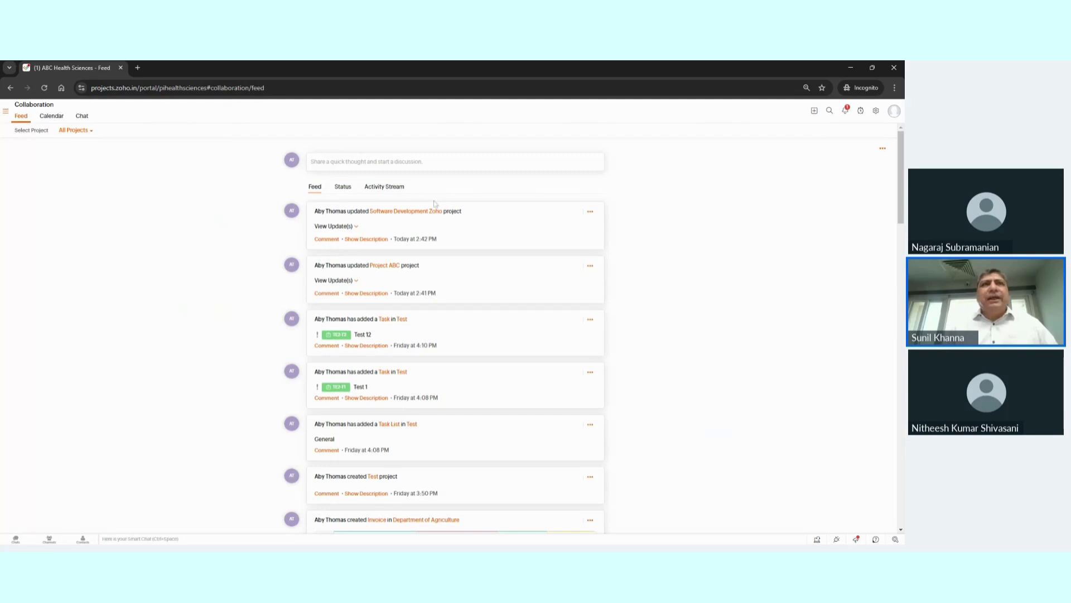
click(71, 132)
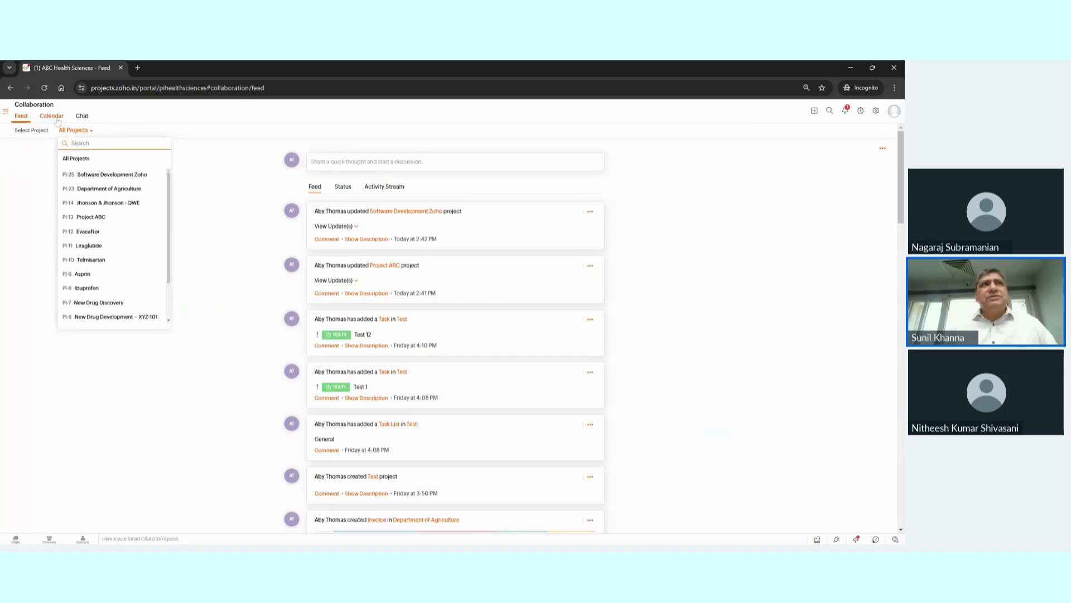
click(51, 117)
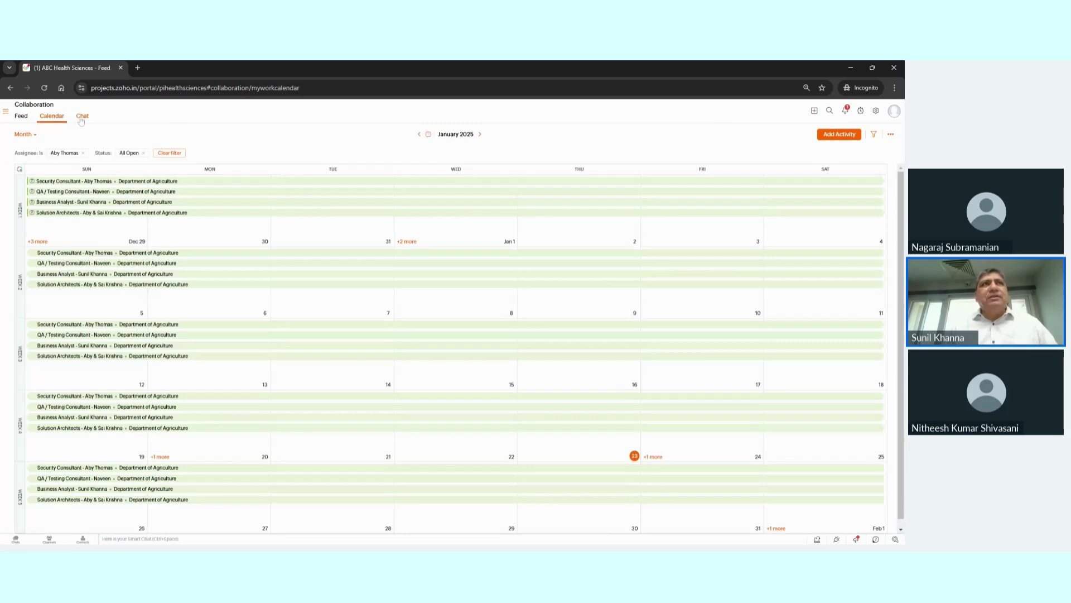
click(81, 119)
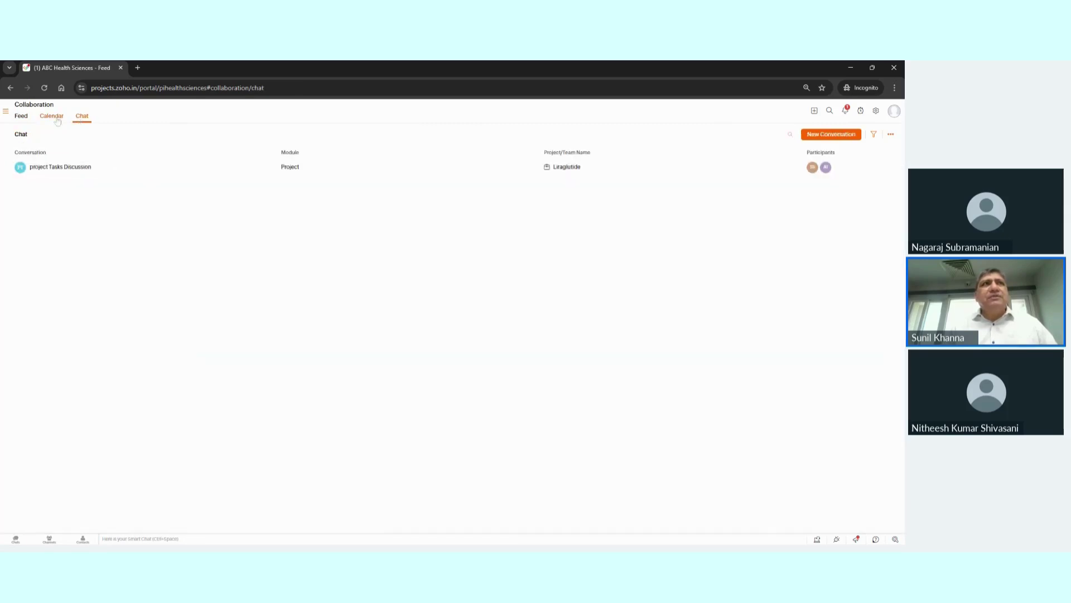
click(25, 119)
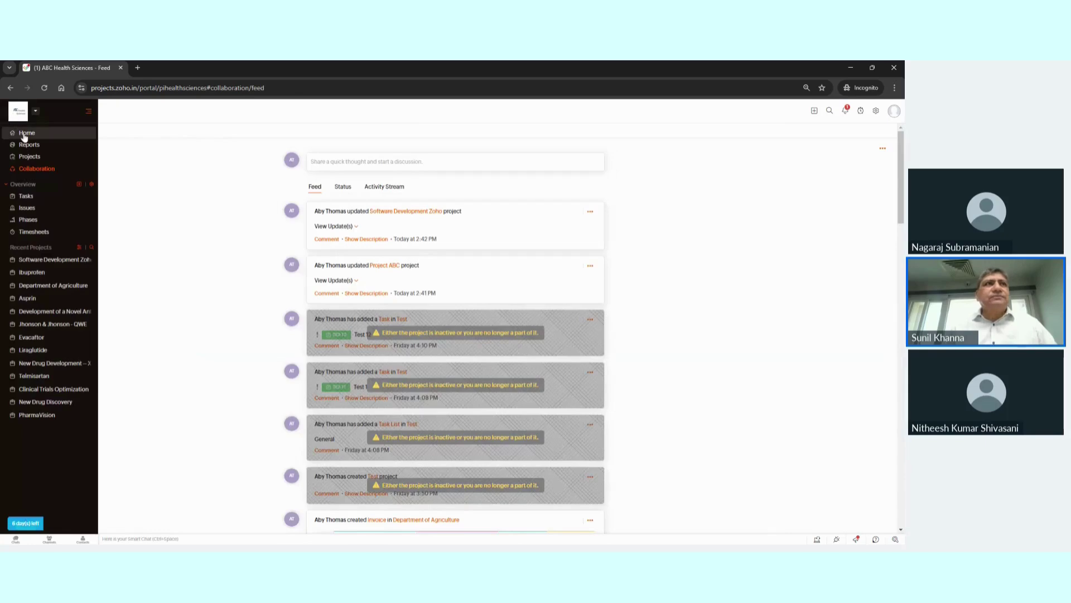
Step: Return to the active projects list and examine its task progress, budget, hours and billing columns
click(30, 157)
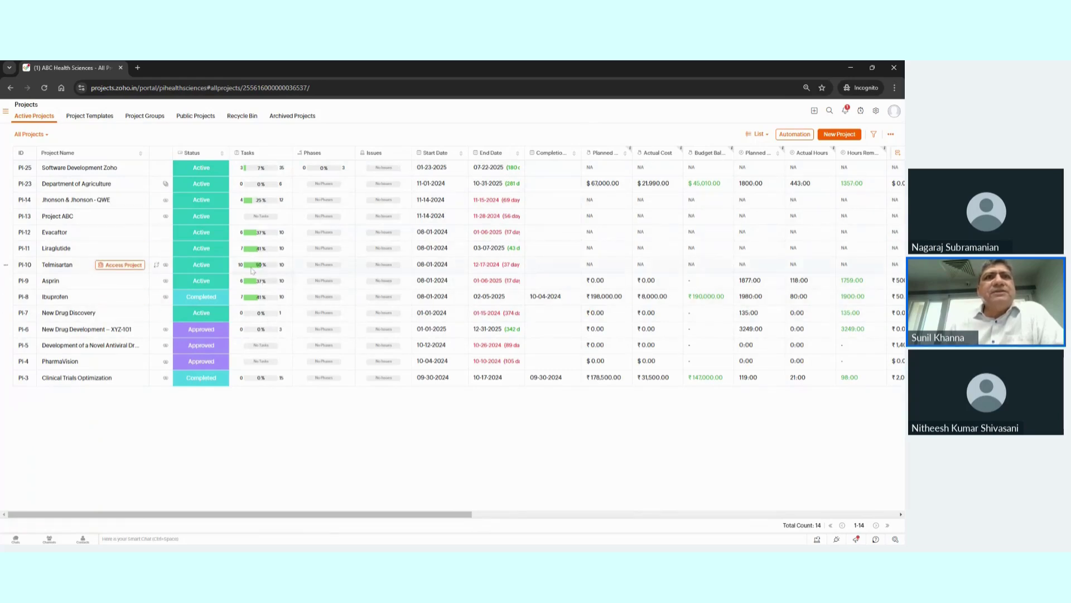
mouse_move(252, 271)
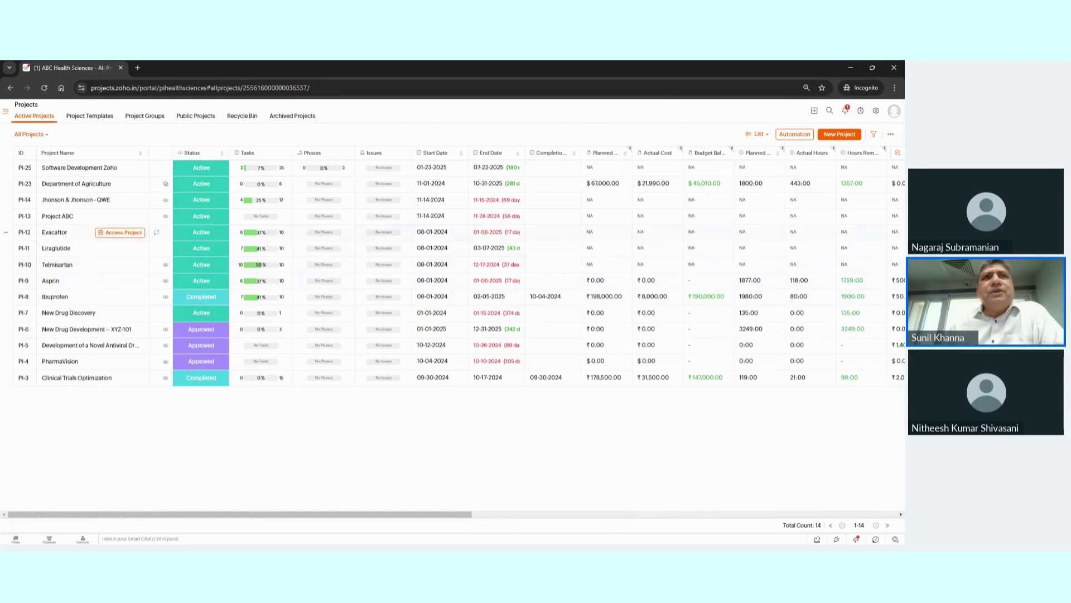
mouse_move(258, 233)
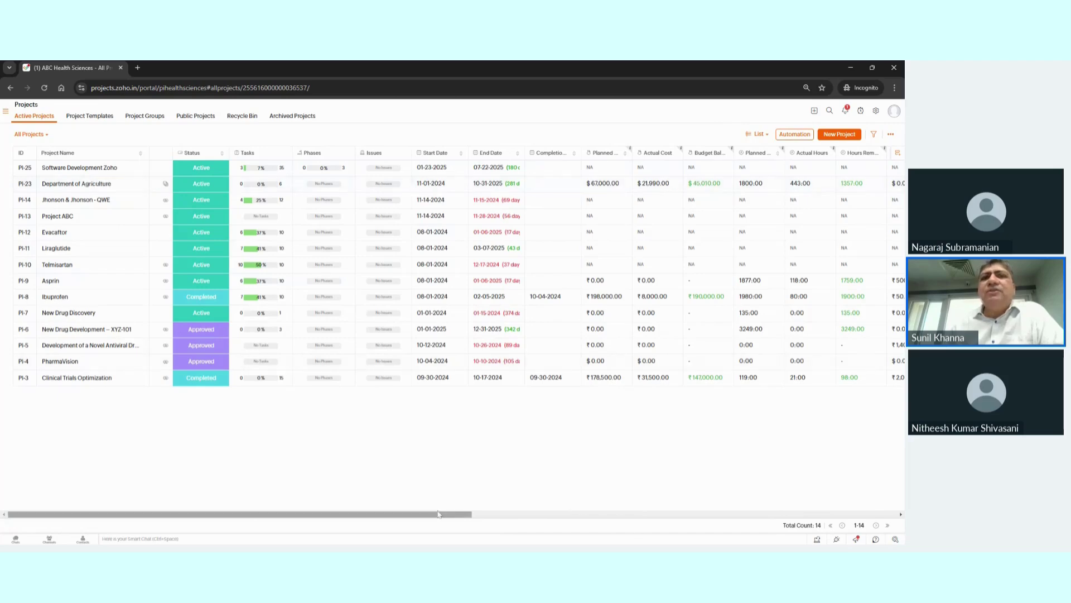
drag(438, 517, 635, 512)
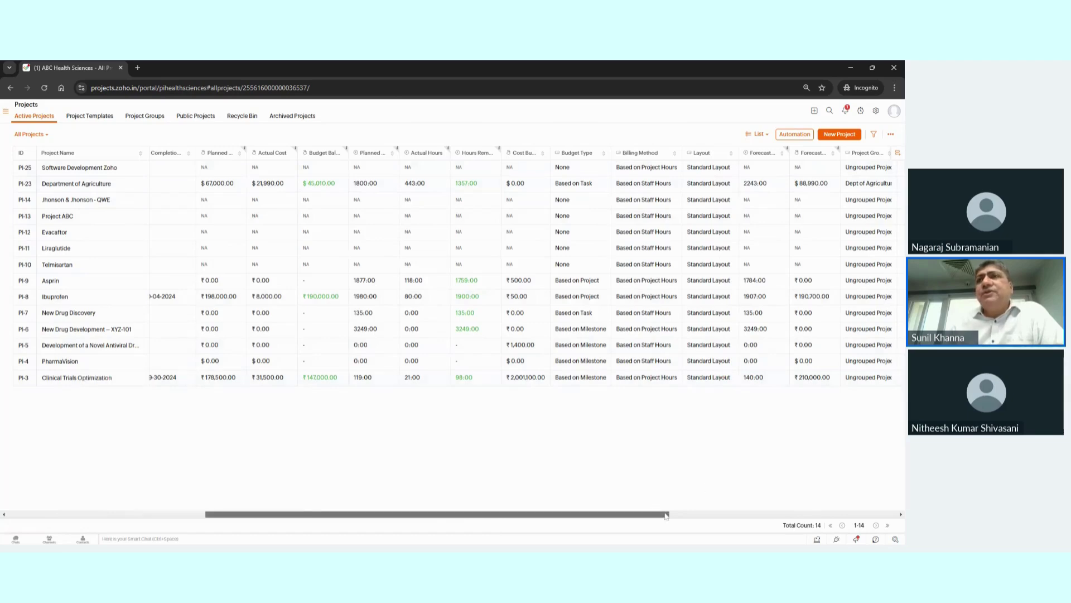
drag(666, 515, 91, 452)
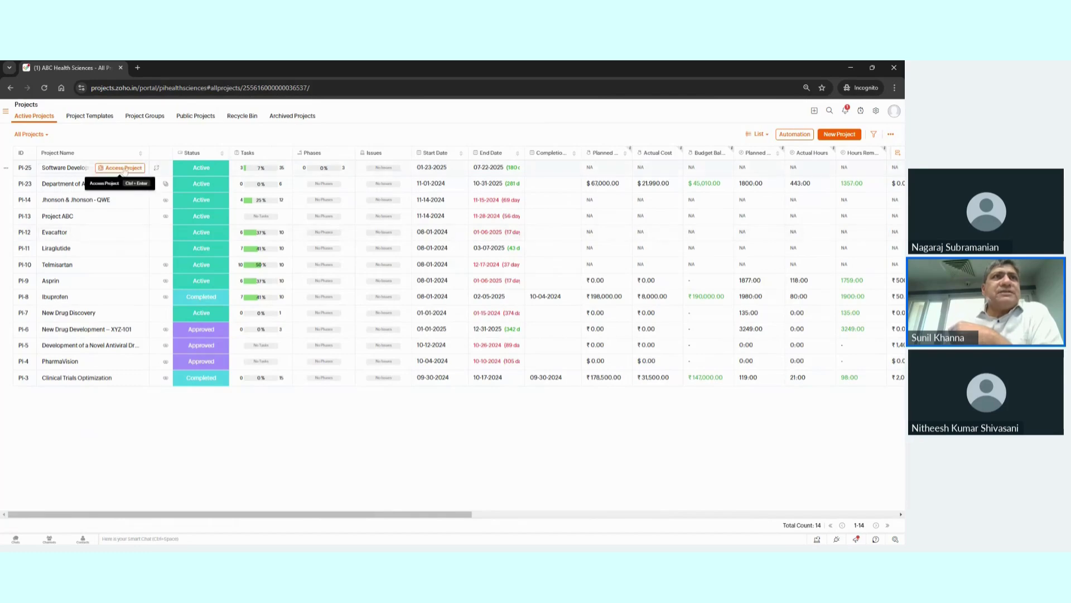
Step: Access the Software Development Zoho project and change its task view from Gantt to List
click(123, 168)
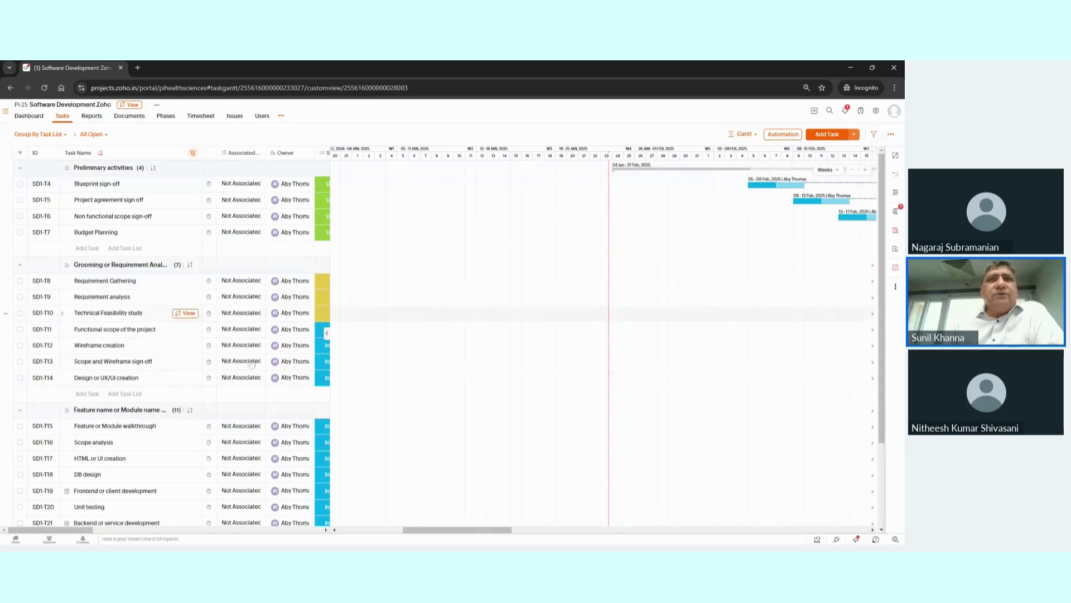
click(751, 135)
click(736, 156)
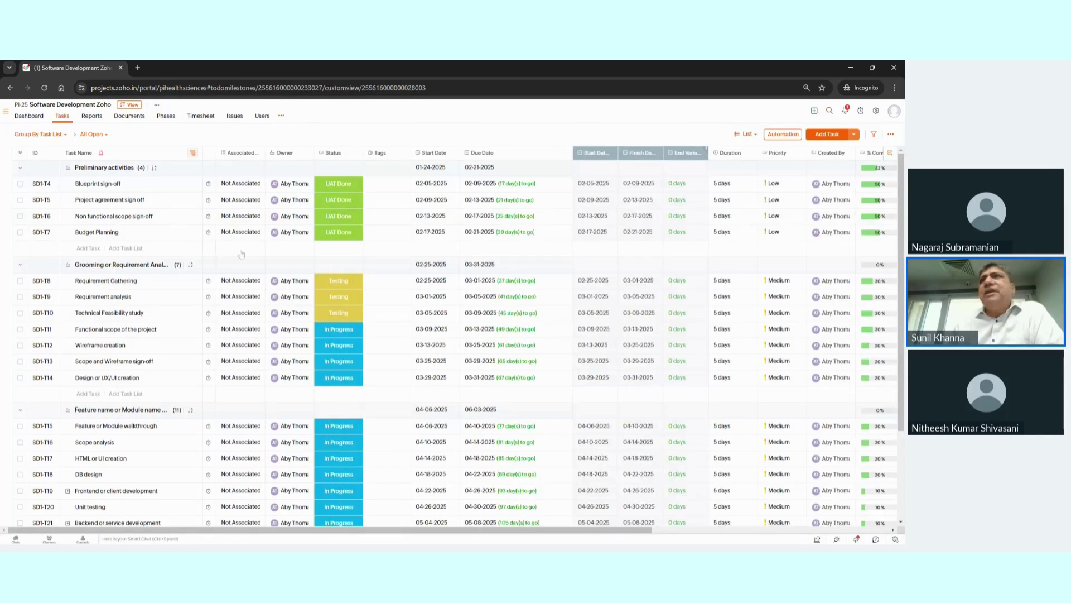
click(749, 137)
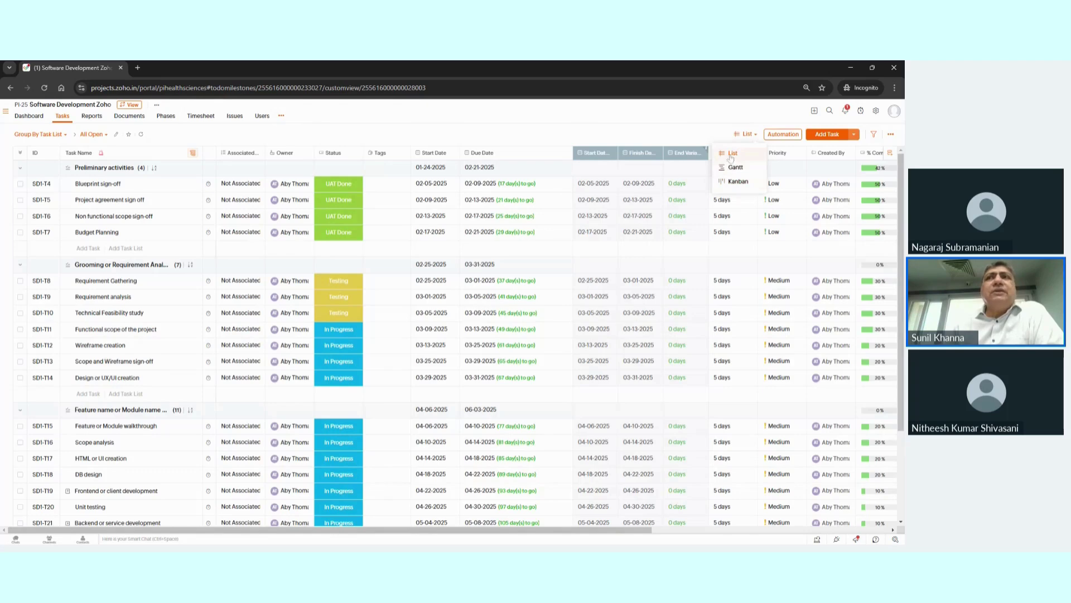
click(678, 132)
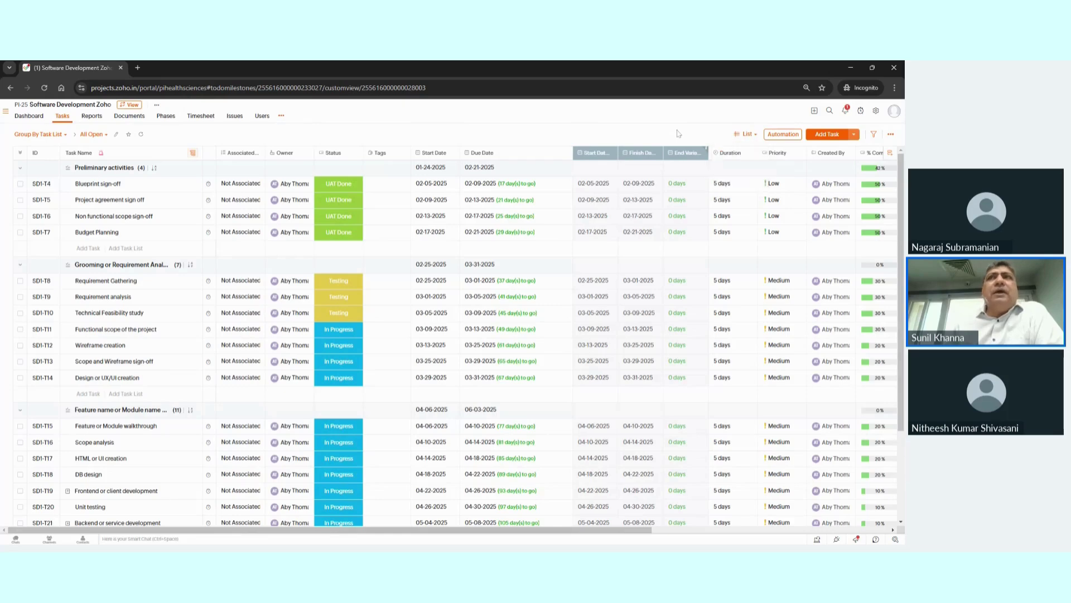
click(749, 134)
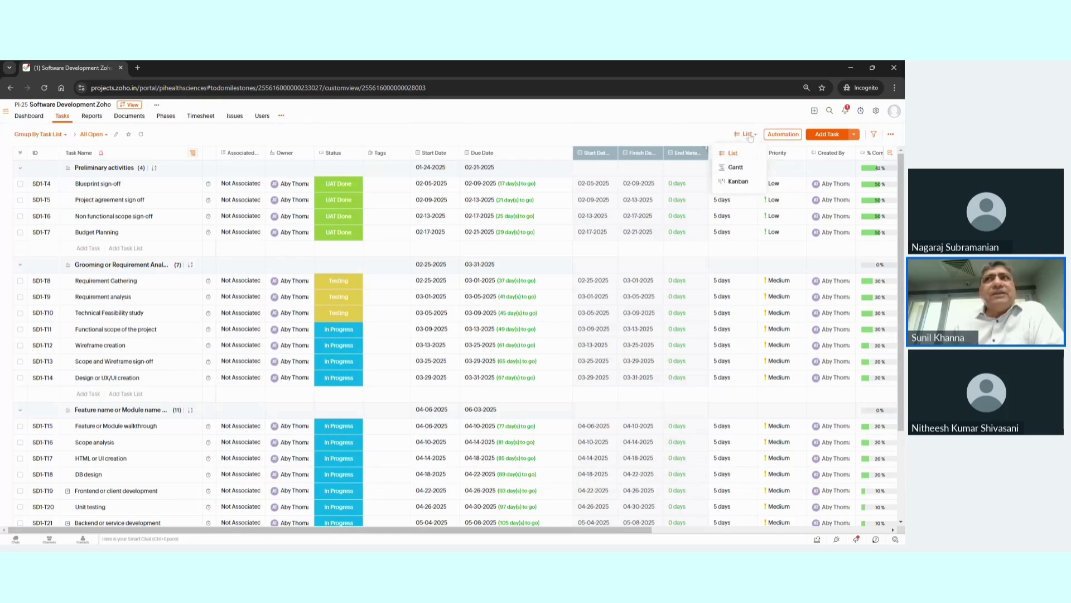
click(677, 133)
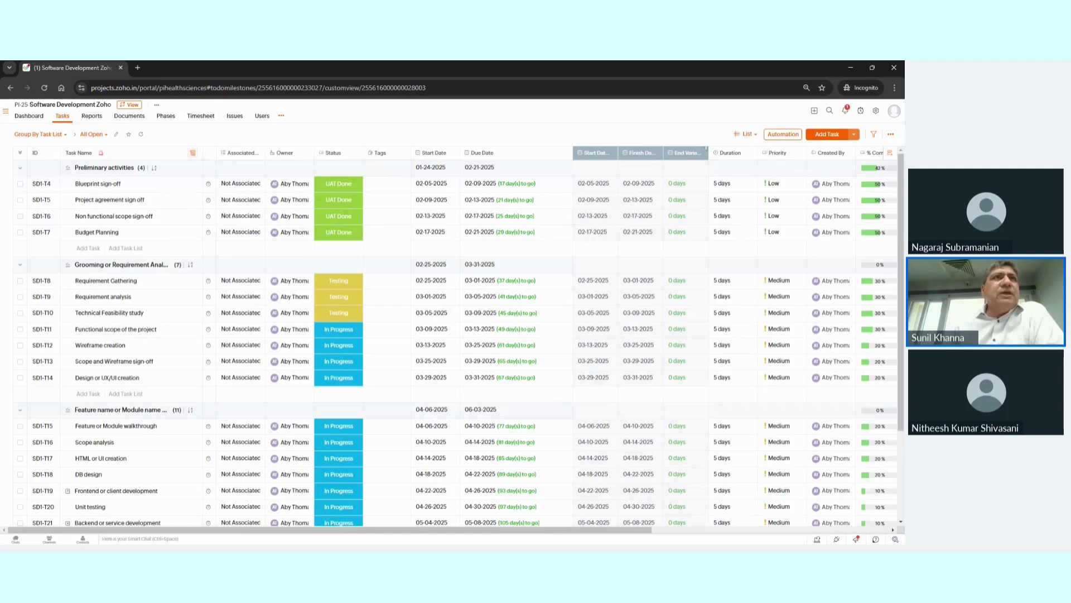
Step: Open the Software Development Zoho project's dashboard and examine its widgets down to Task - Planned Vs Actual
click(31, 118)
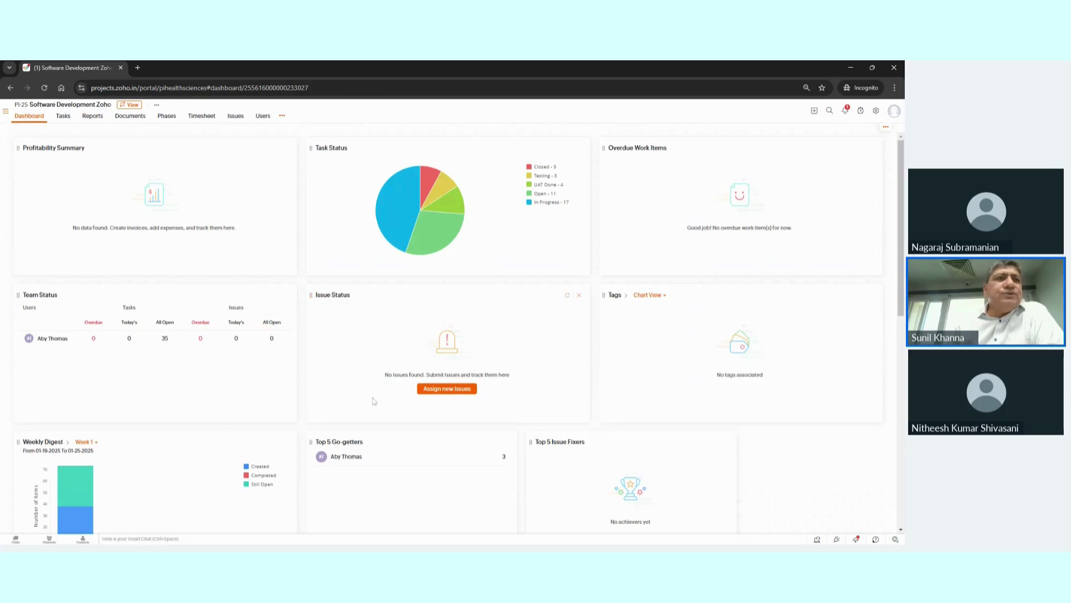
scroll(176, 450, down, 4)
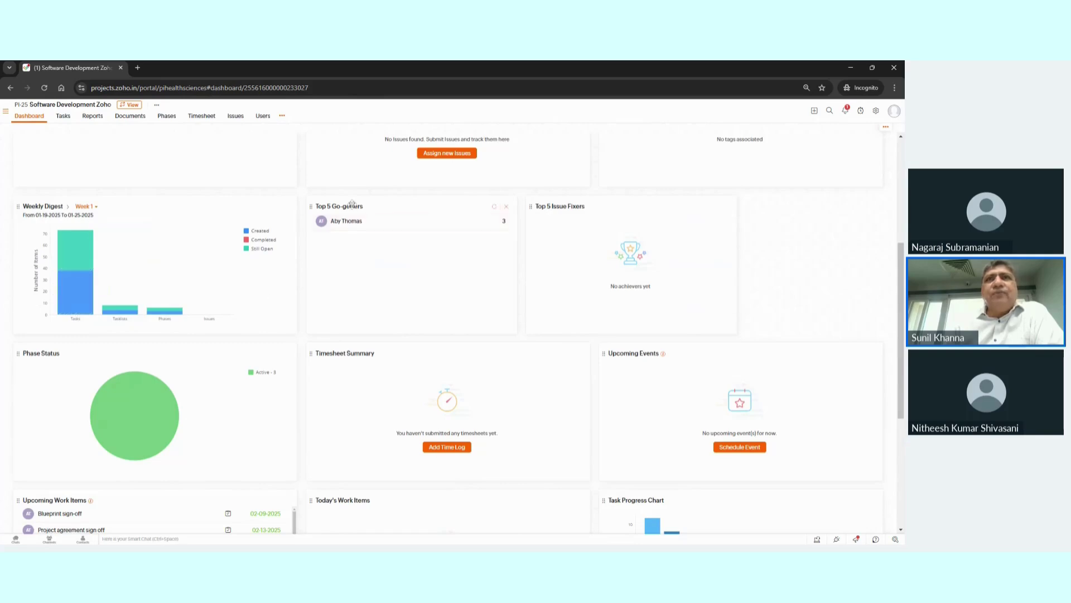
scroll(463, 296, down, 1)
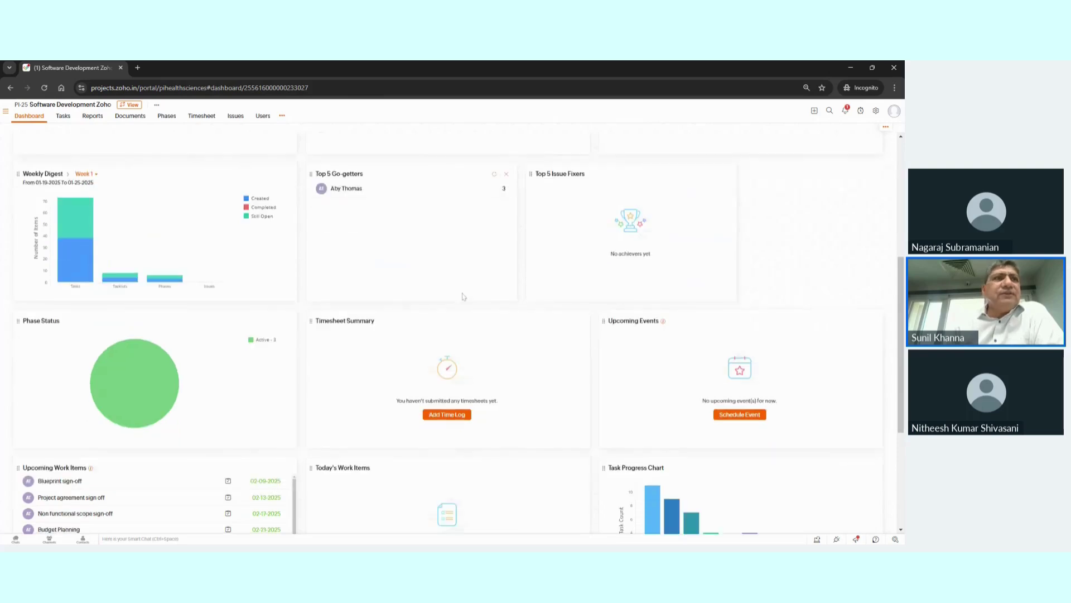
scroll(462, 297, down, 4)
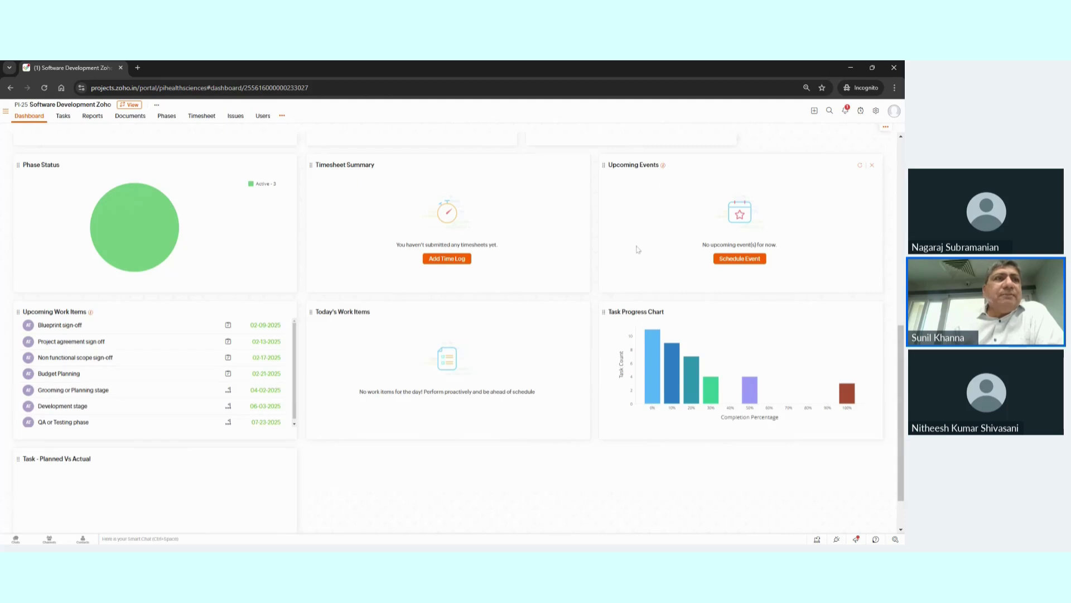
scroll(142, 417, down, 1)
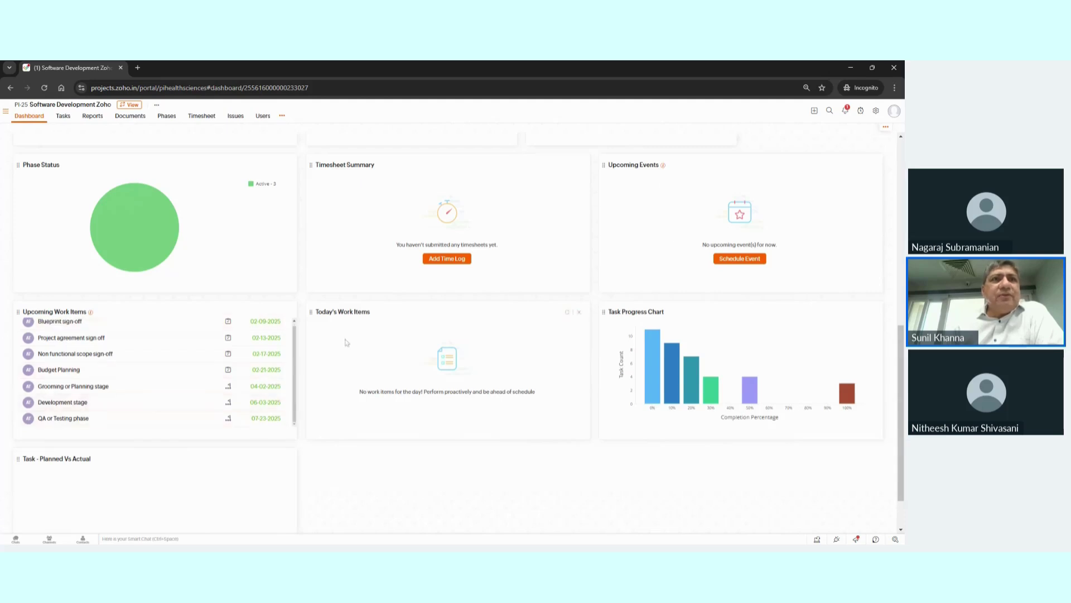
scroll(369, 350, down, 1)
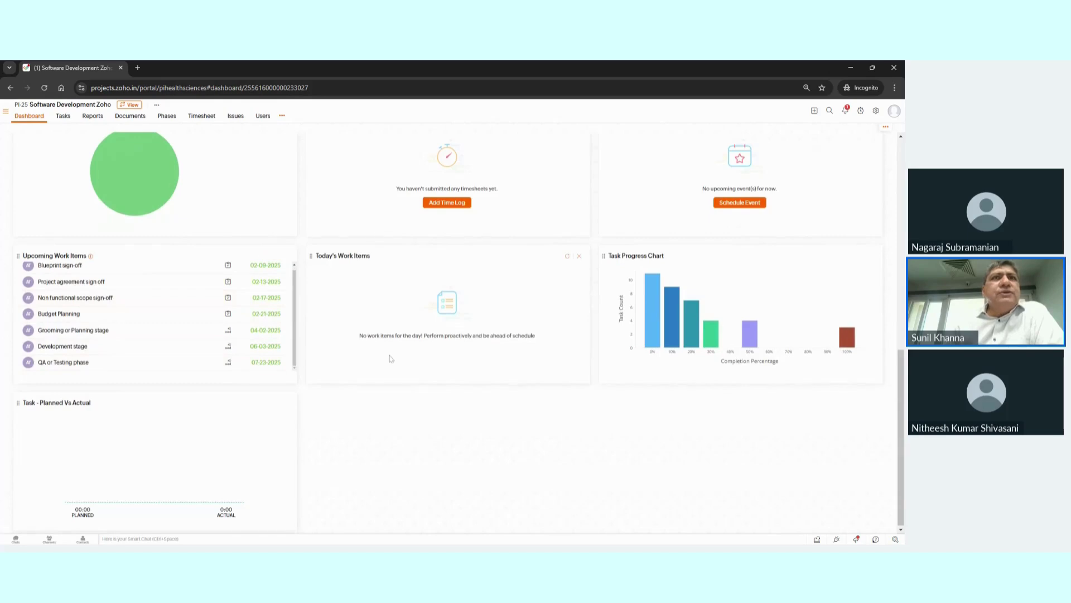
Step: Return to the project's task list and examine its task groups and columns across to work hours, timelog total and difference
scroll(391, 358, up, 10)
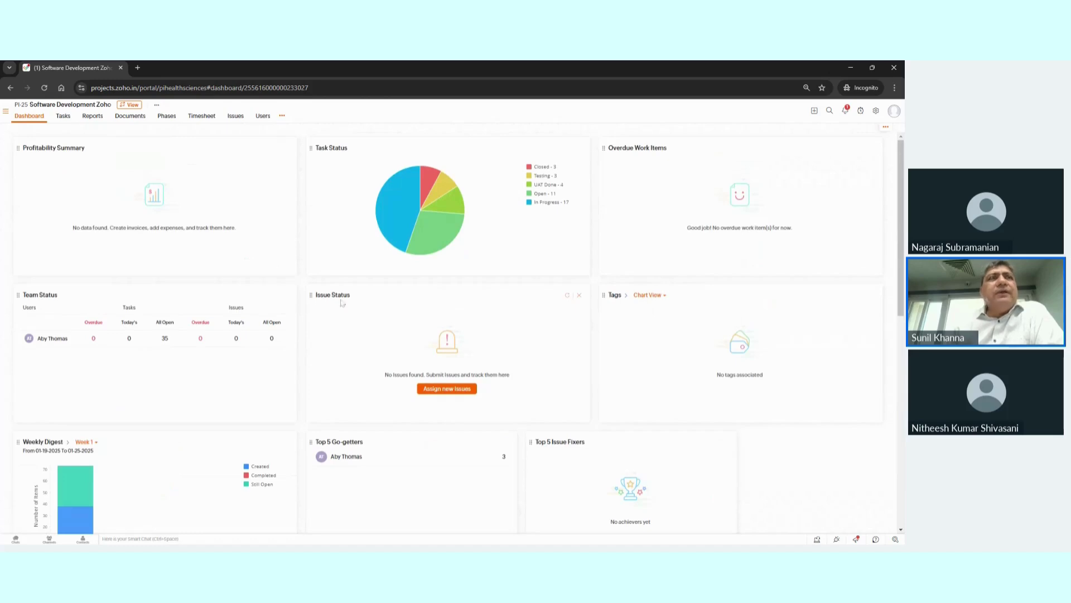
click(63, 117)
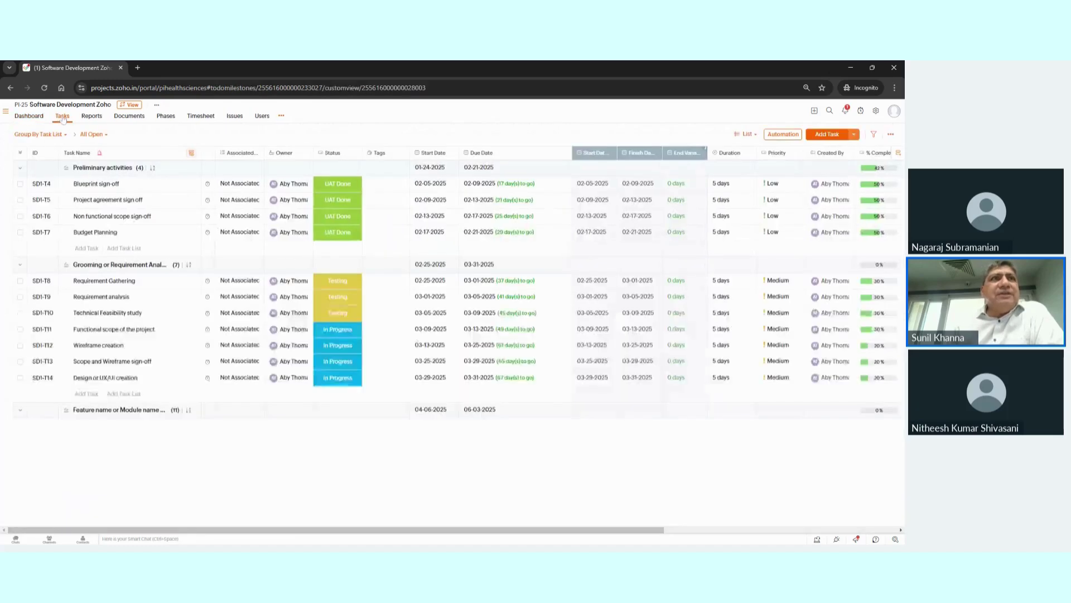
scroll(163, 293, down, 2)
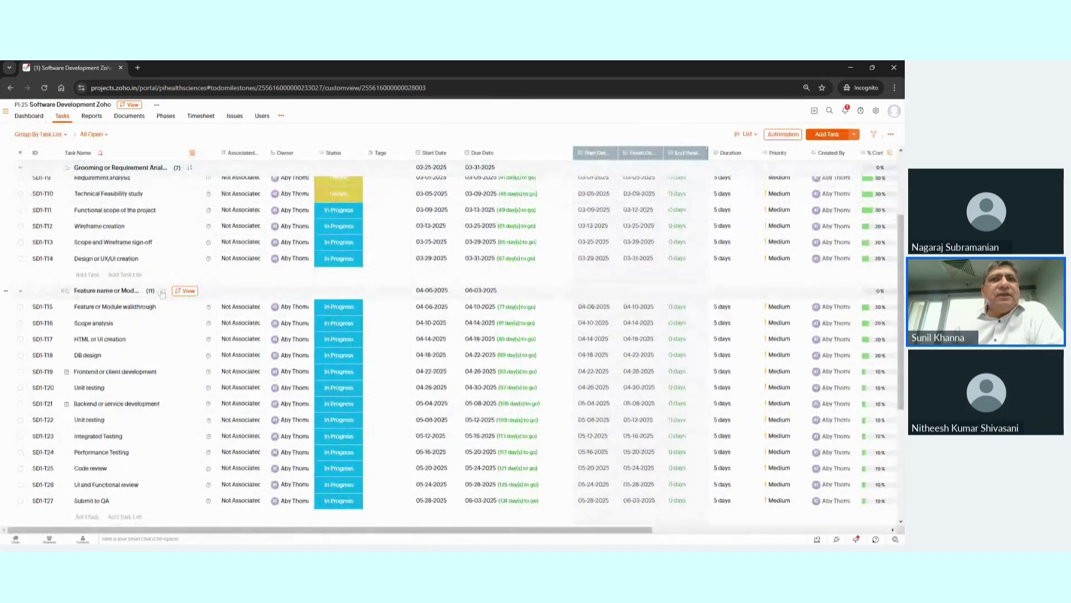
scroll(162, 293, up, 2)
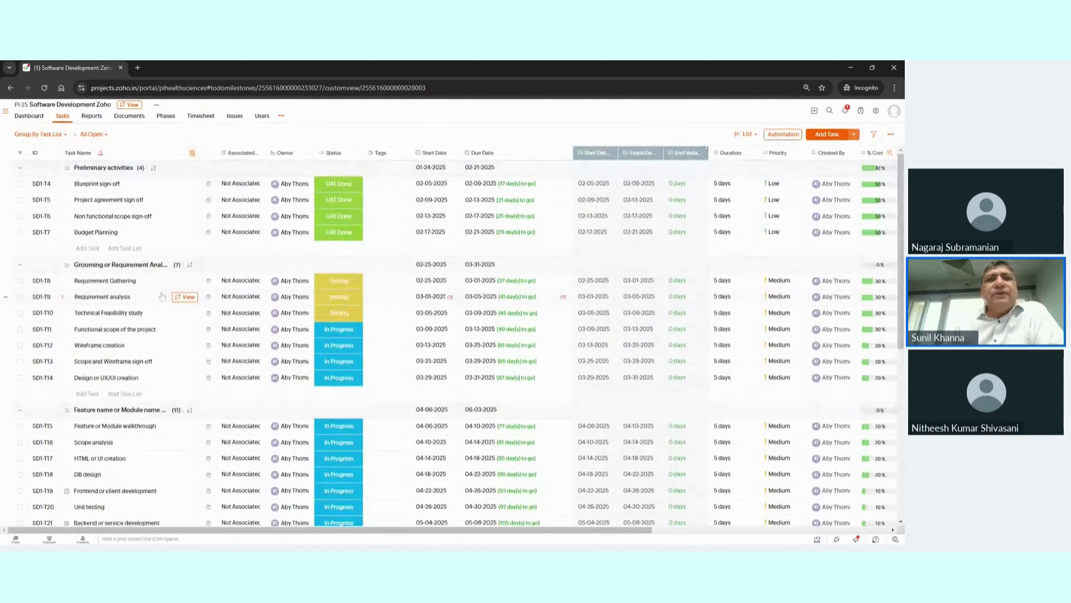
scroll(162, 294, down, 3)
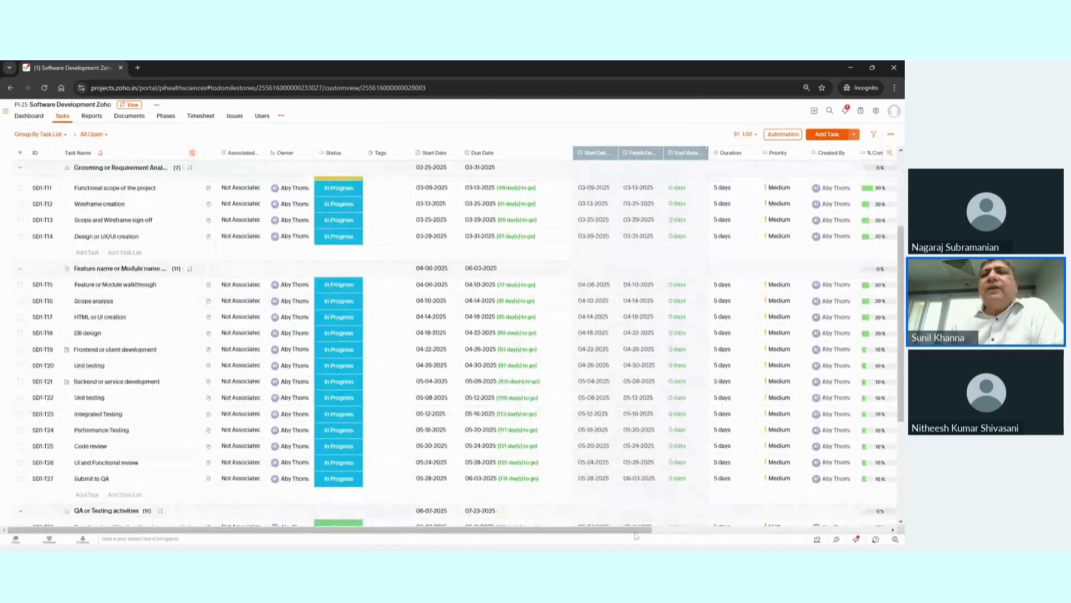
drag(648, 530, 844, 531)
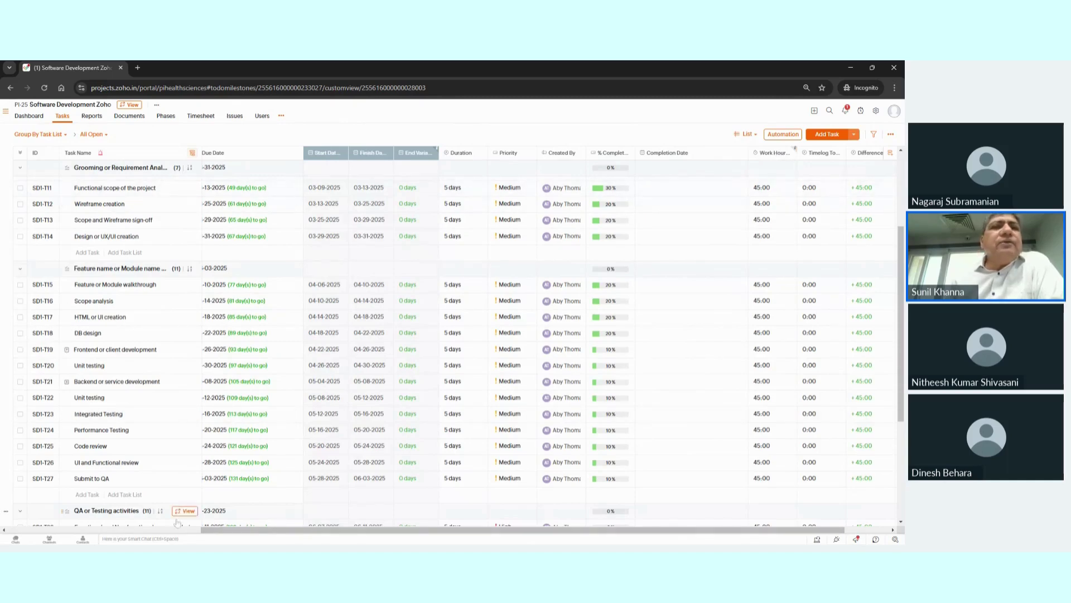
Step: Open the project's workload report, expand the assigned owner's tasks on the timeline to examine them, and collapse them again
click(102, 118)
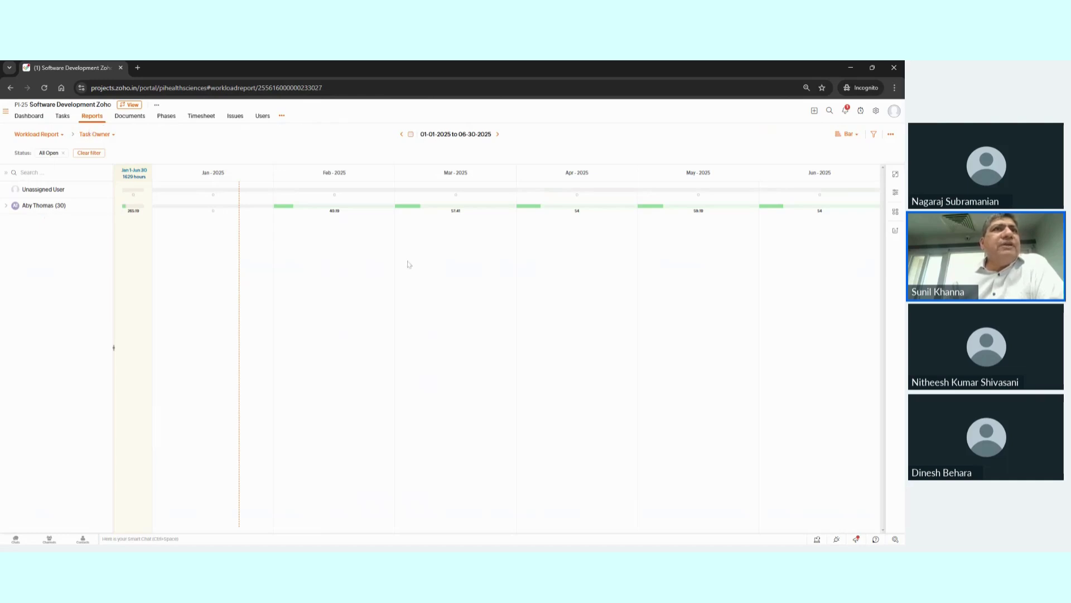
click(6, 206)
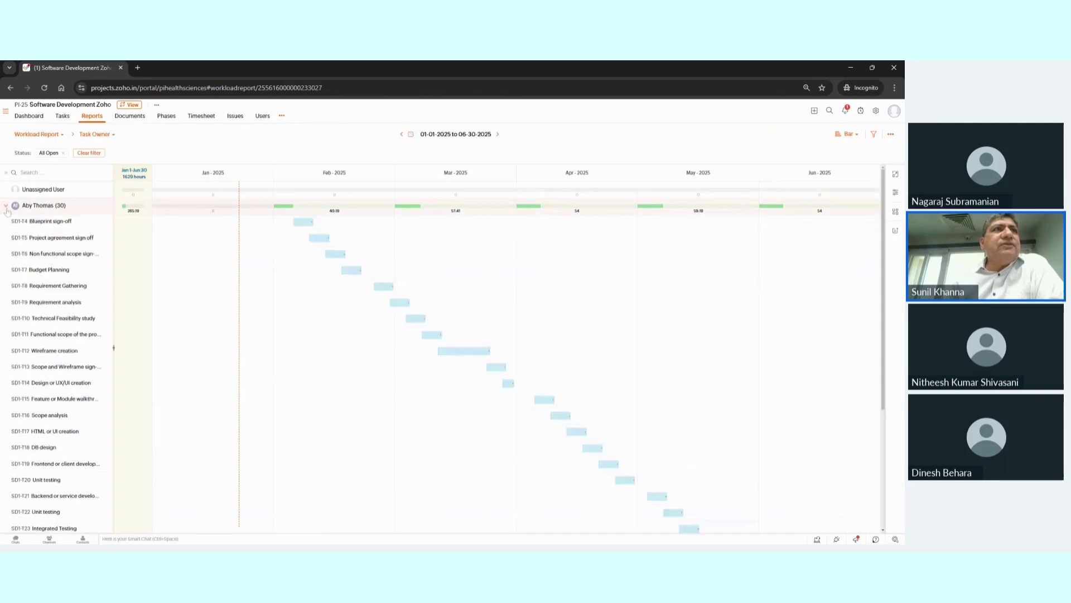
scroll(98, 302, down, 5)
scroll(97, 301, up, 5)
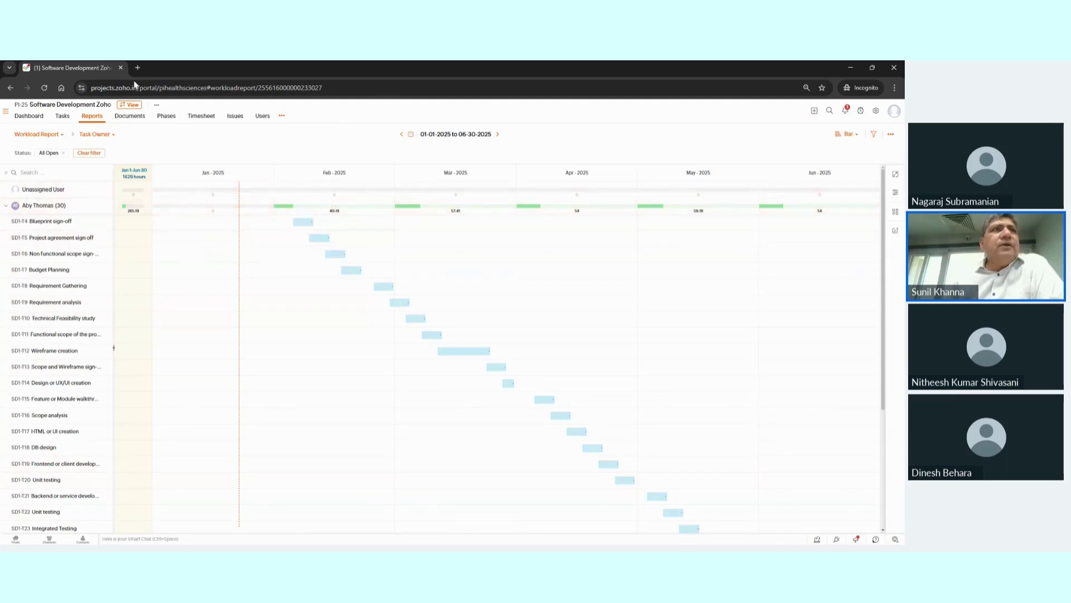
click(5, 205)
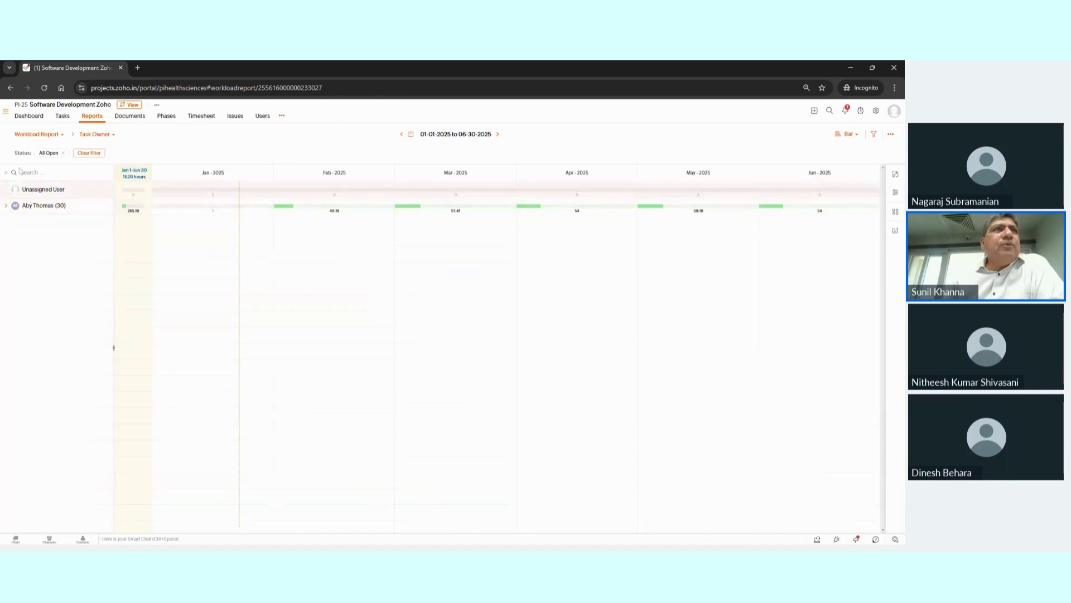
click(54, 136)
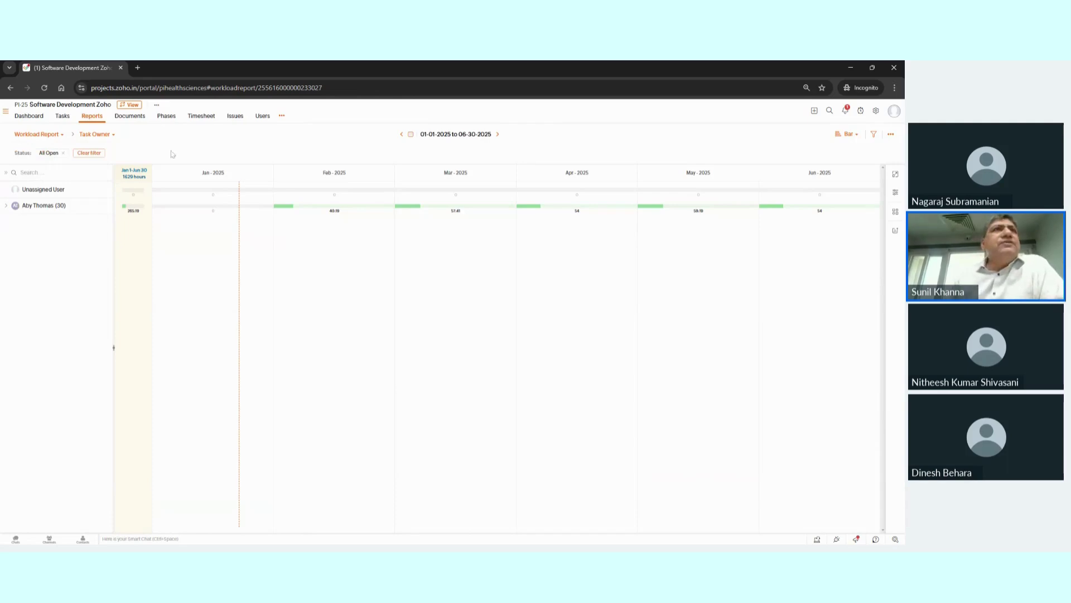
Step: View the project's documents area, and check the task completion of the Grooming or Planning stage phase
click(129, 116)
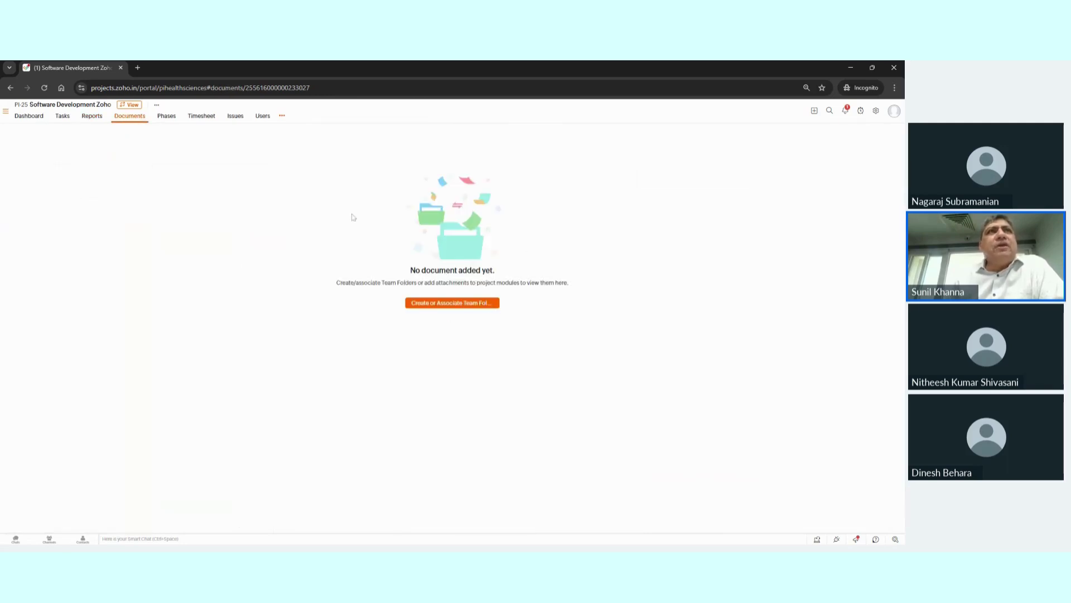
click(169, 117)
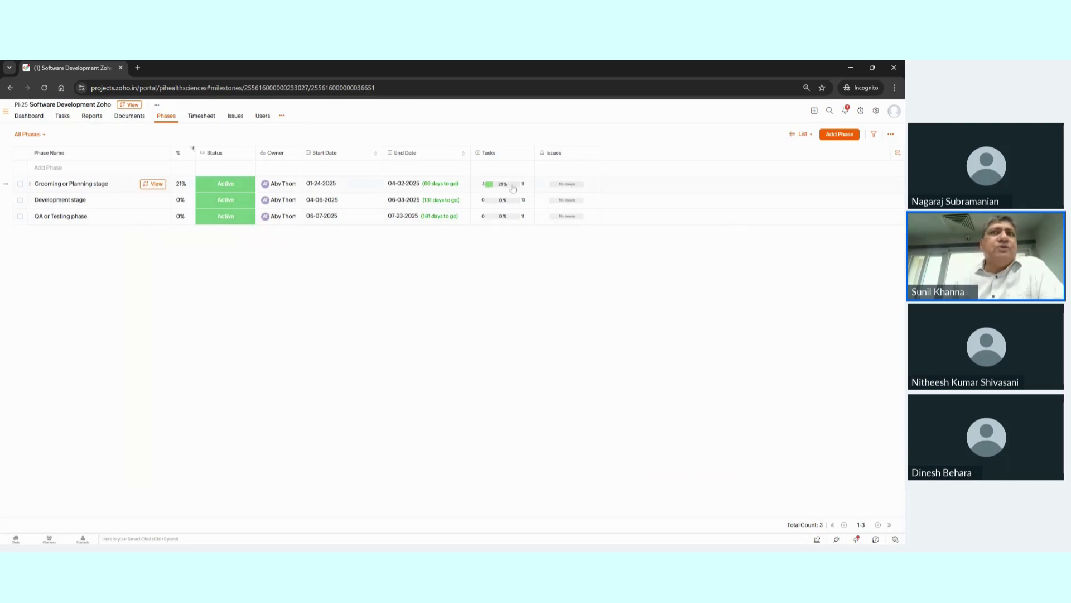
mouse_move(517, 188)
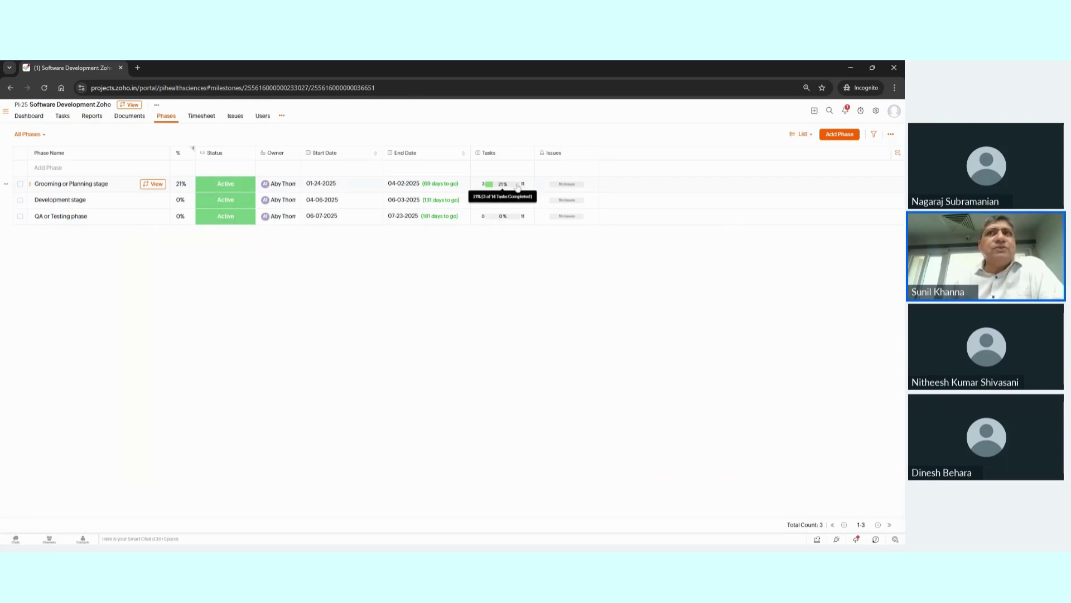
Step: Look through the project's timesheet, issues and users pages, and display the user category choices
click(202, 121)
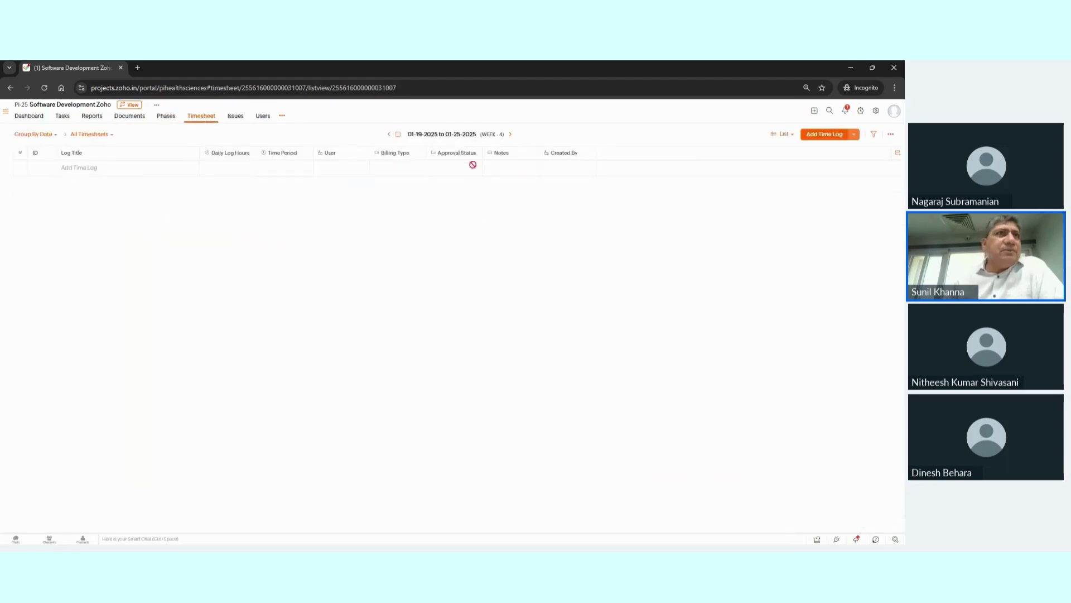
click(237, 119)
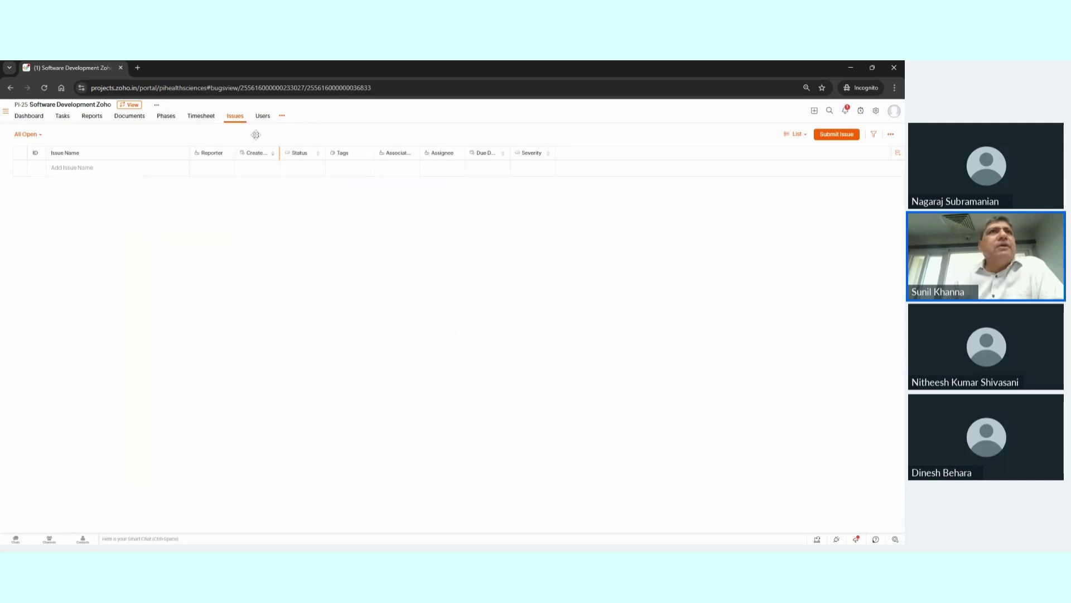
click(265, 118)
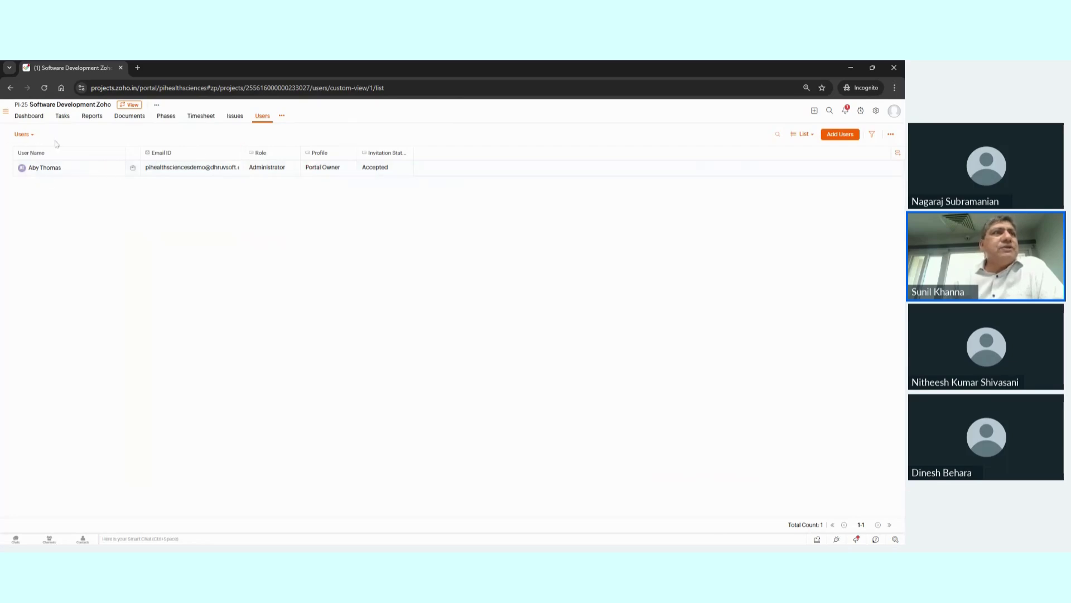
click(27, 135)
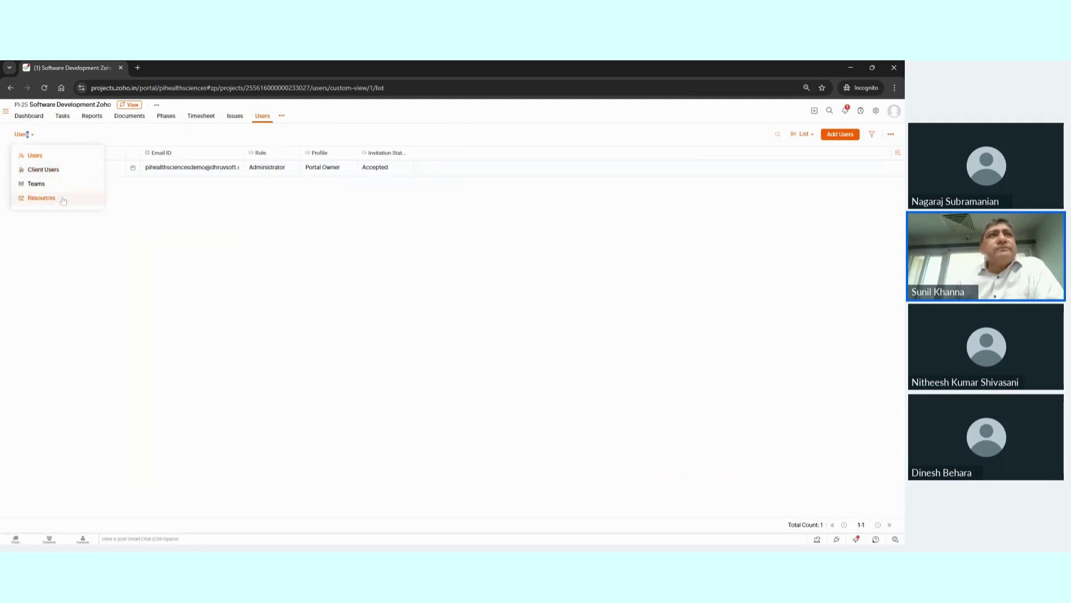
Step: View the Organize Tabs settings for portal users and leave them without saving
click(281, 116)
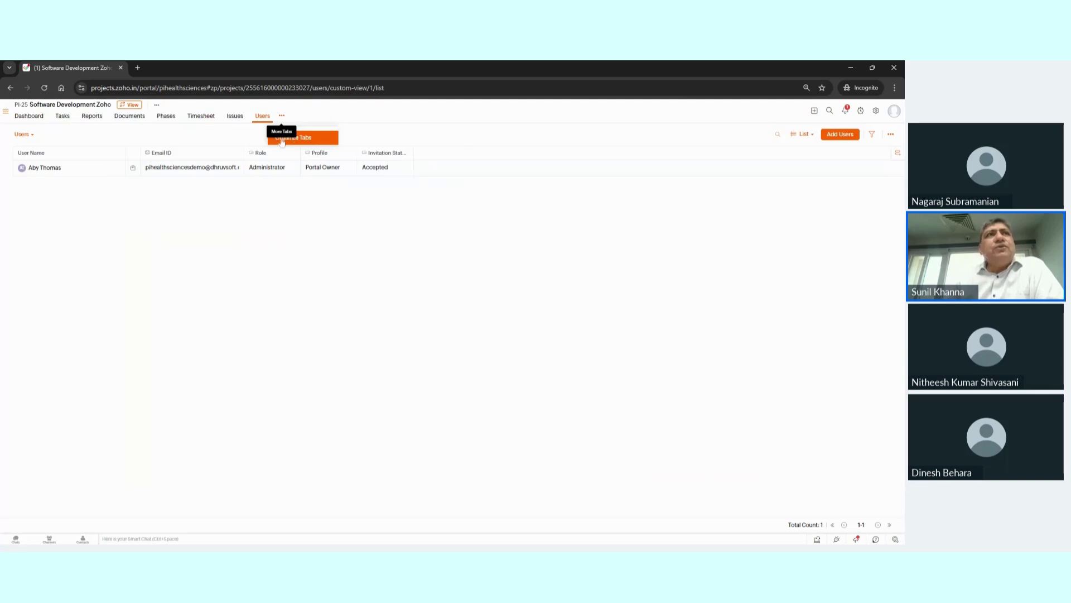
click(318, 137)
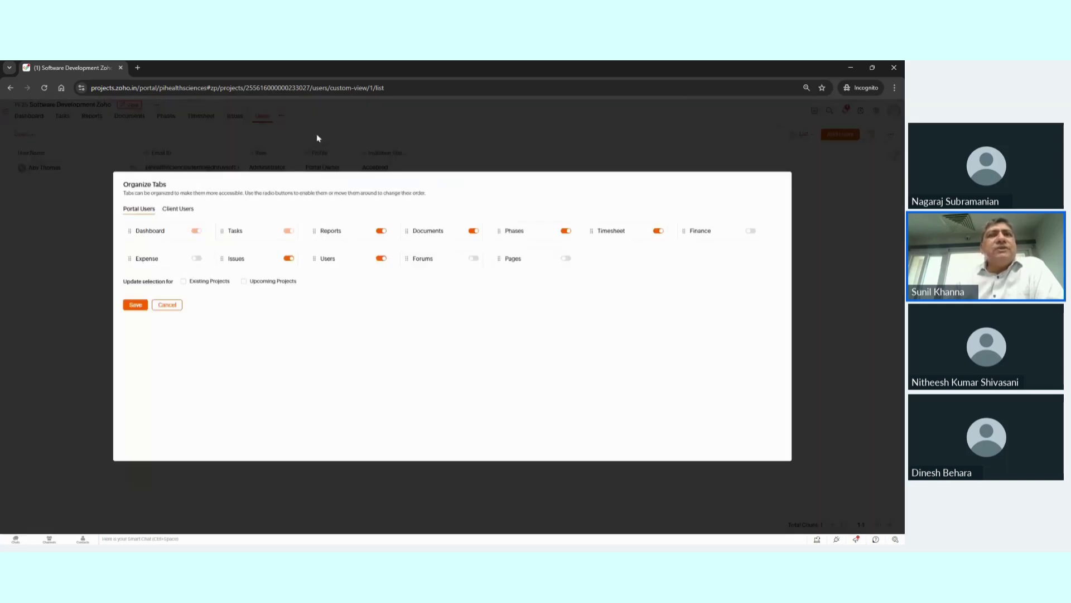
click(167, 305)
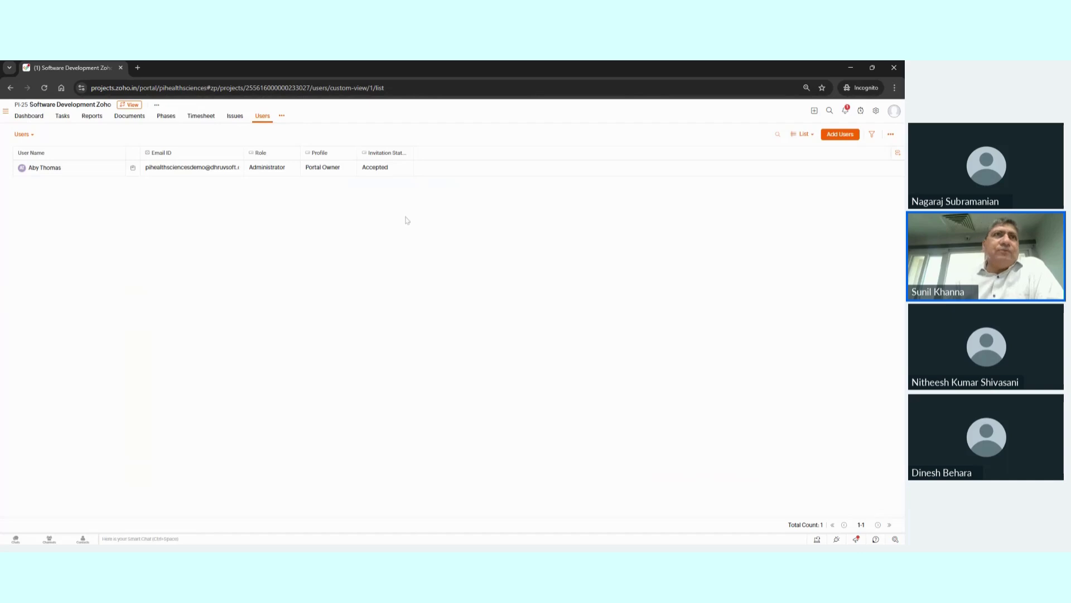
Step: Return to the task list, open the Software Development Zoho project's details and examine its project, site and budget information
click(63, 116)
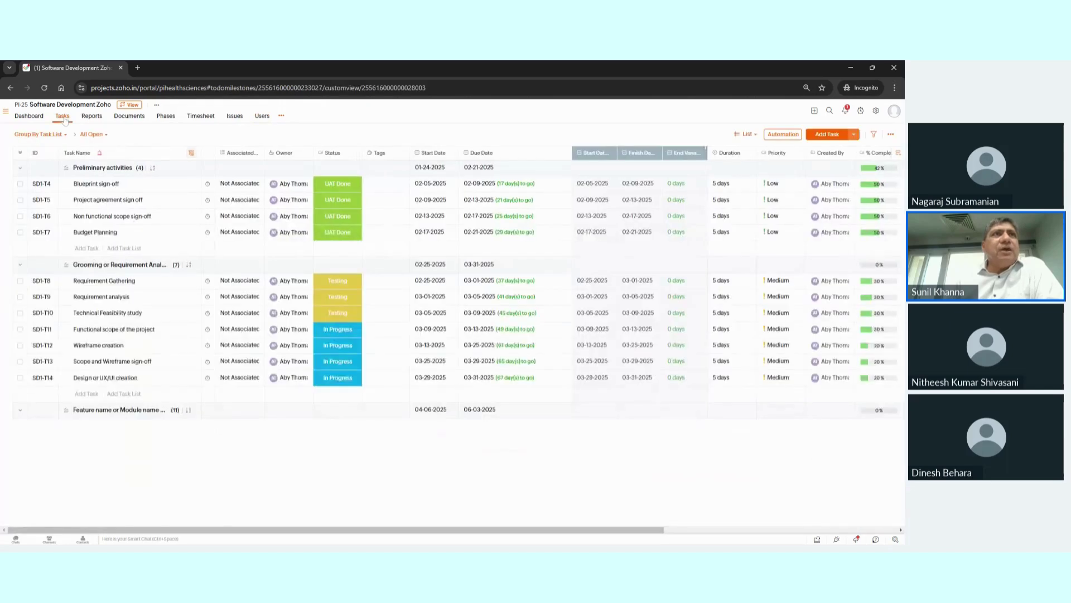
click(136, 105)
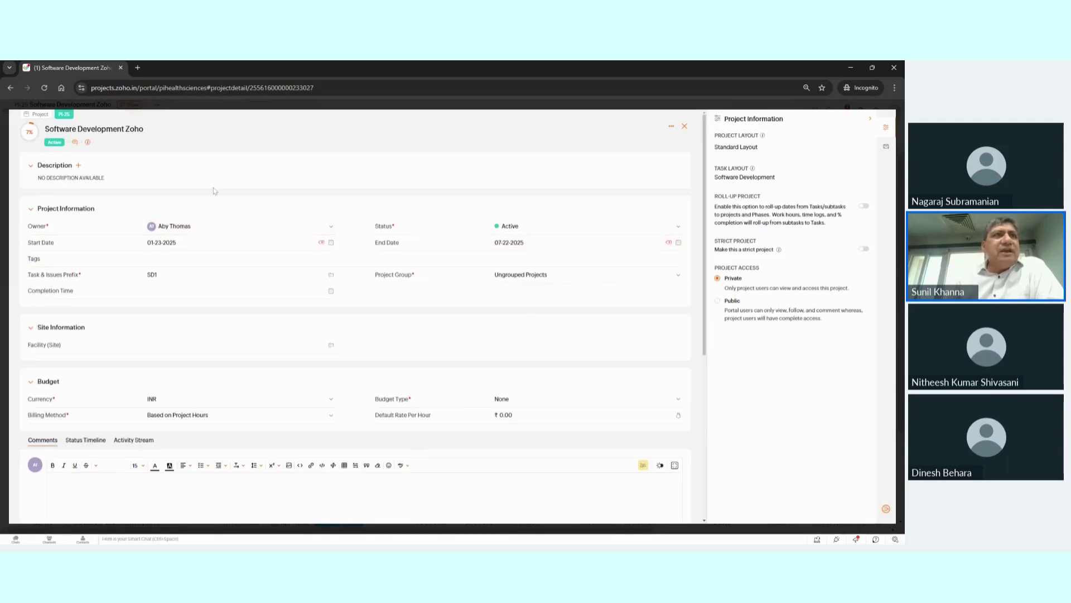
scroll(223, 268, down, 1)
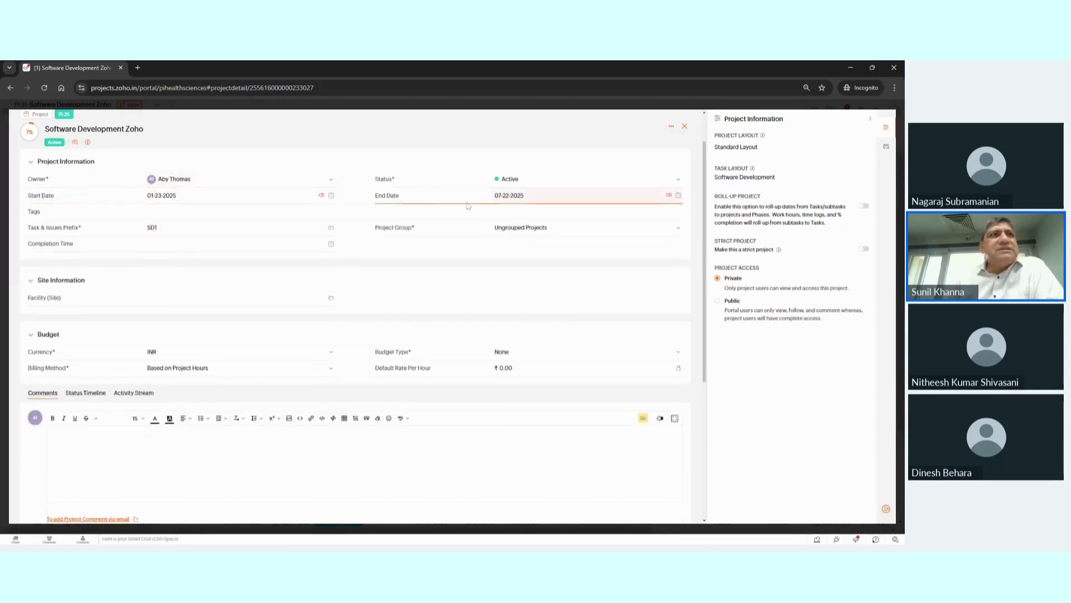
scroll(269, 286, down, 2)
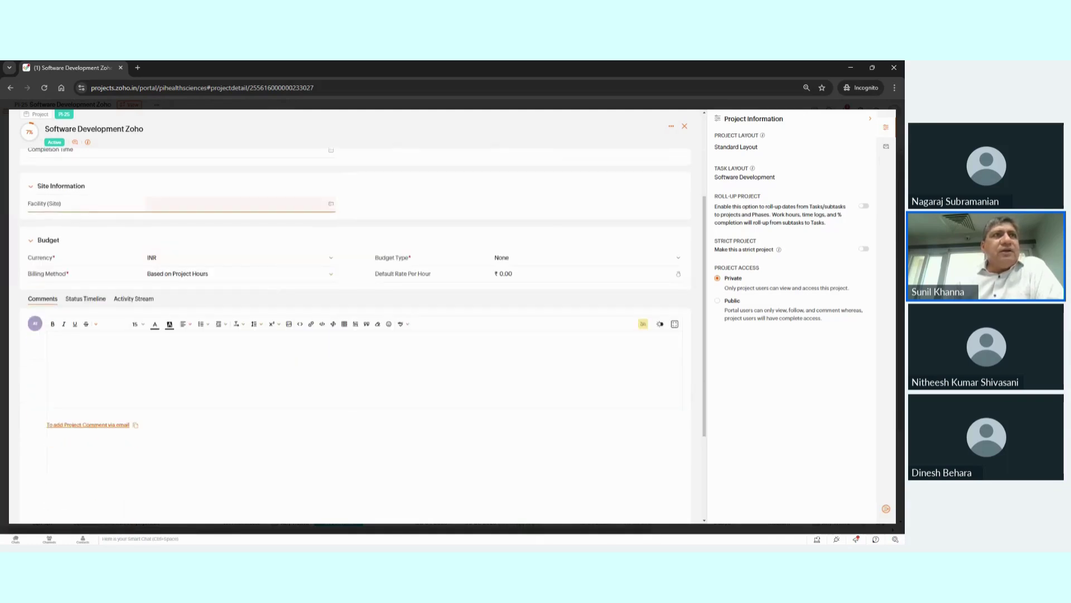
scroll(273, 248, up, 1)
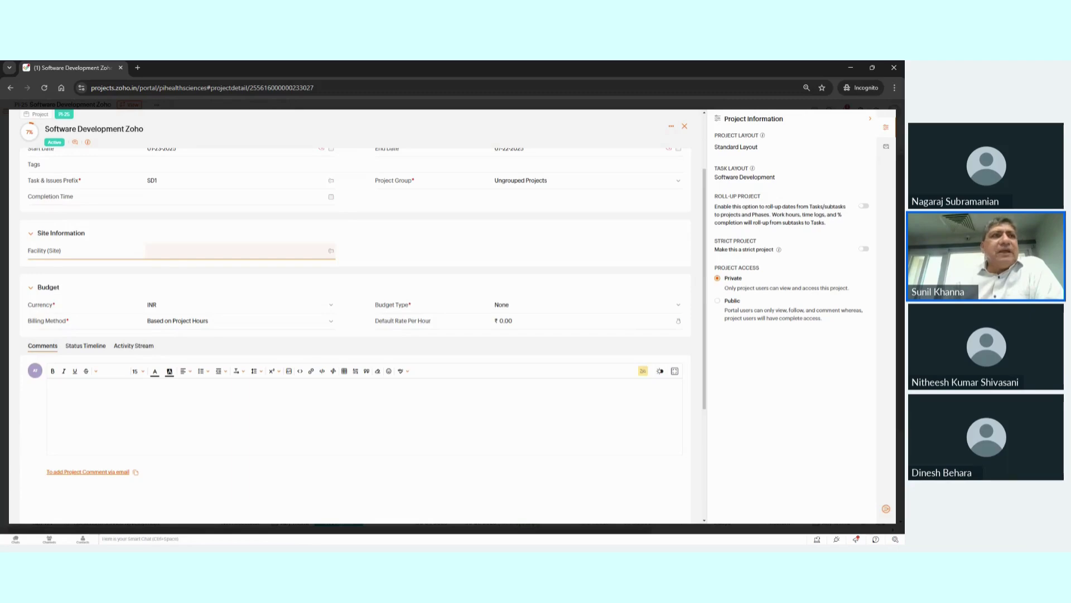
click(366, 270)
scroll(399, 270, down, 2)
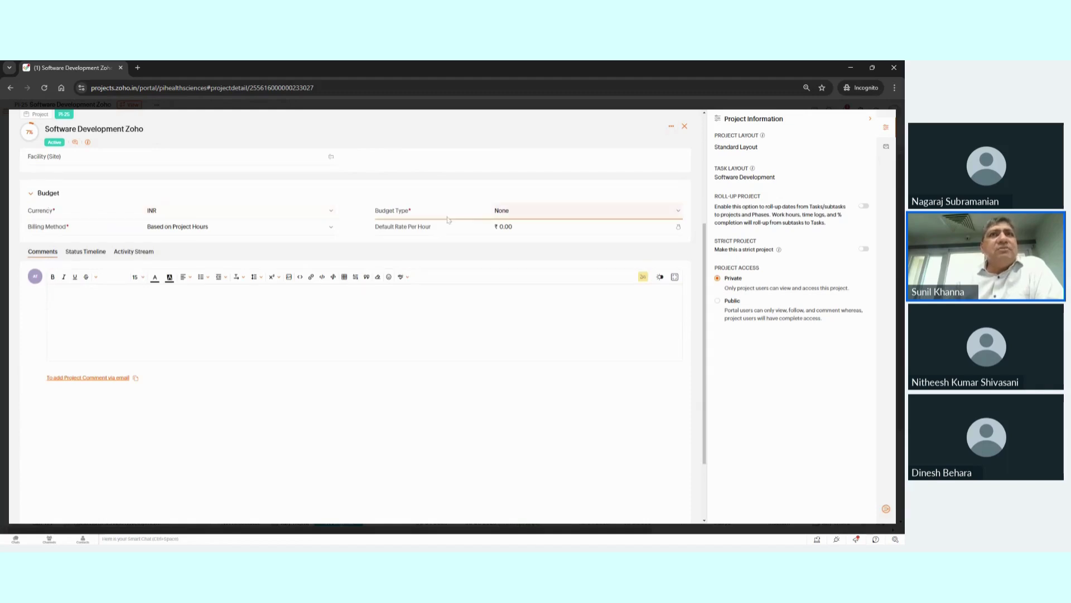
Step: View the available Budget Type and Billing Method options without changing them, and return to the project information
click(513, 216)
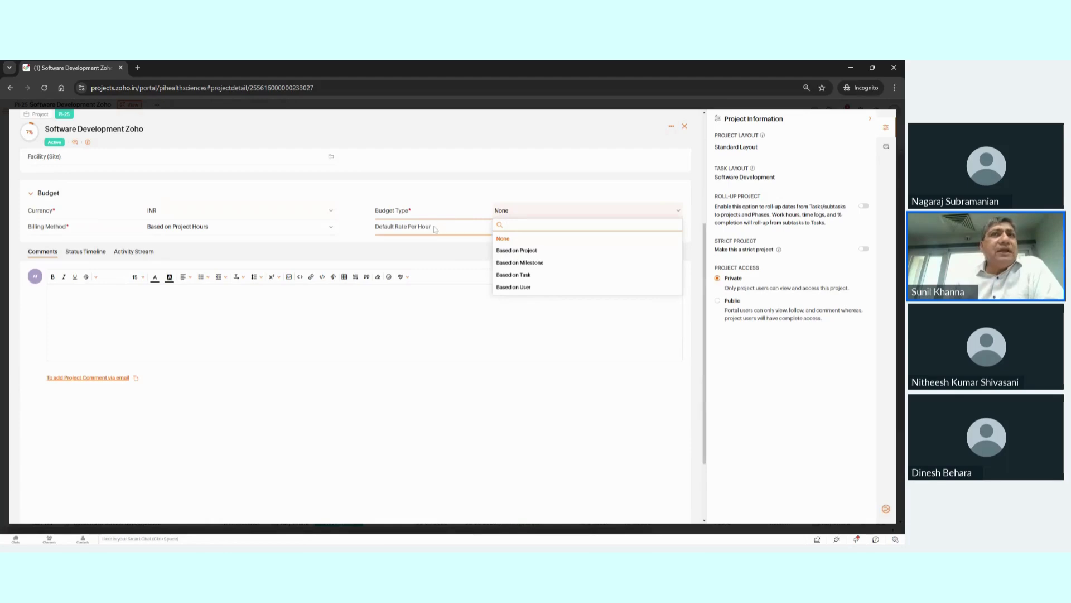
click(389, 246)
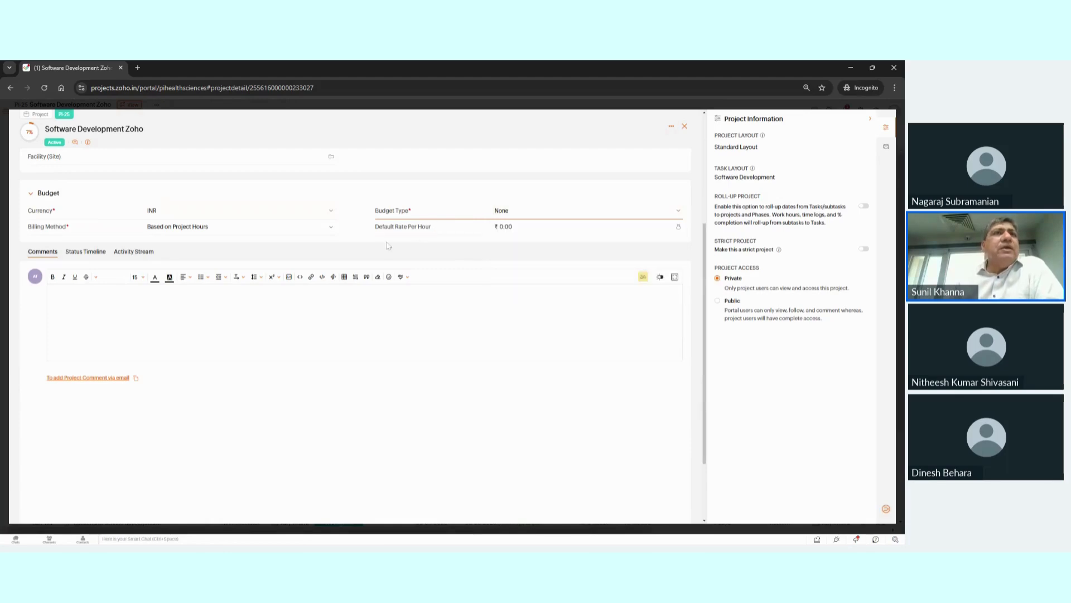
click(189, 229)
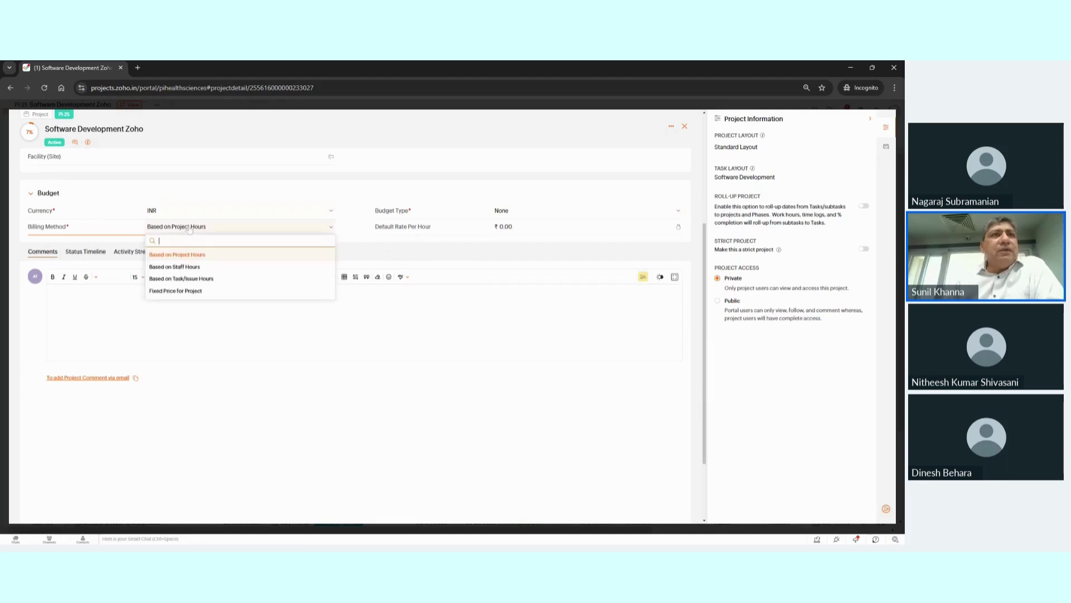
click(355, 228)
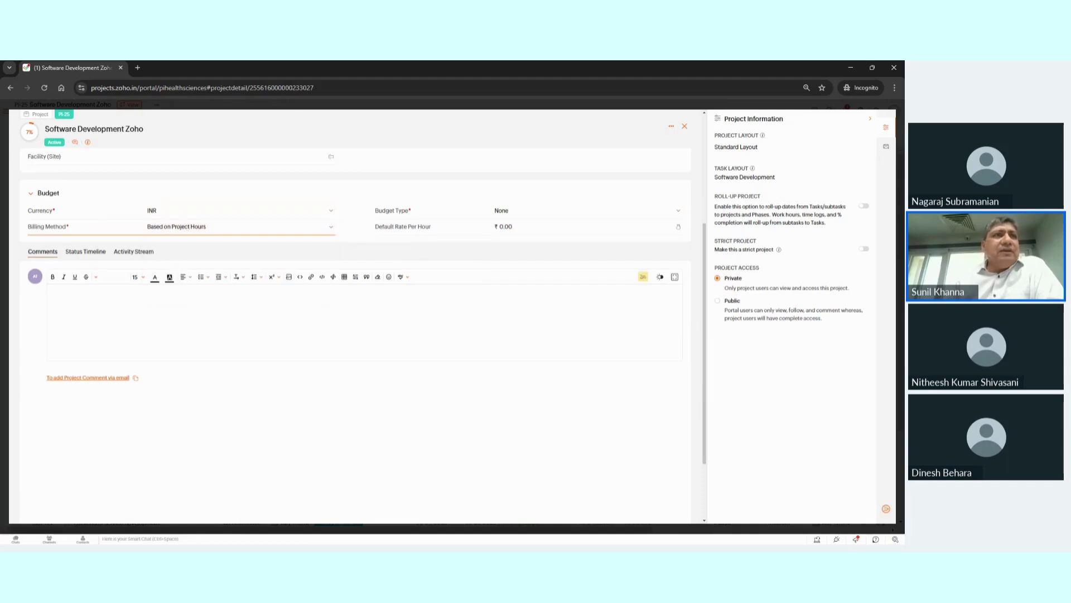
scroll(368, 251, down, 2)
scroll(389, 314, up, 5)
scroll(389, 314, up, 1)
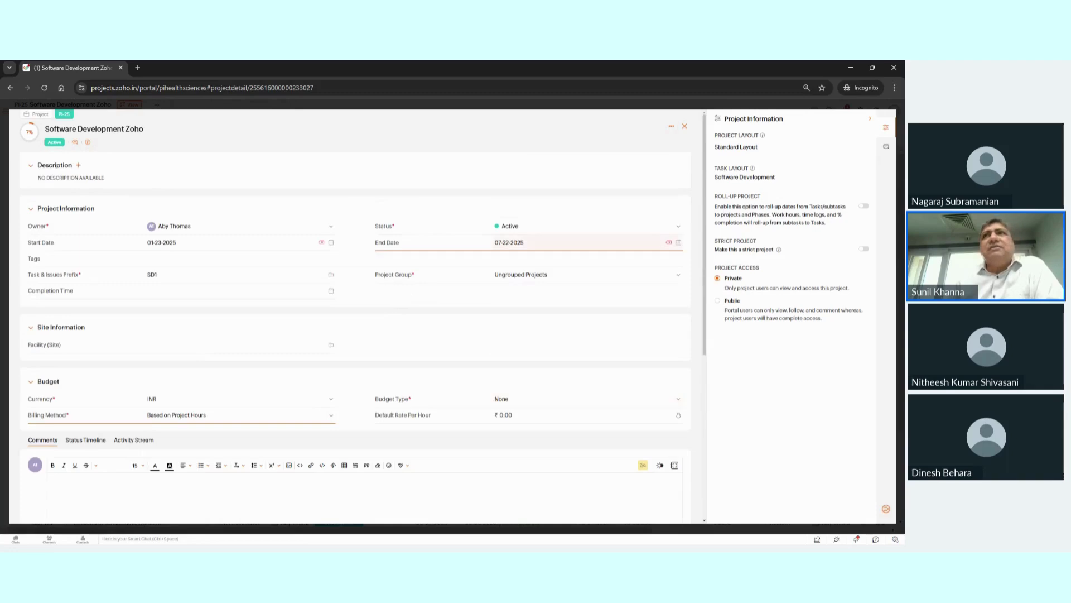
Step: Close the project details and look through the task list's requirement analysis and feature or module groups
click(684, 126)
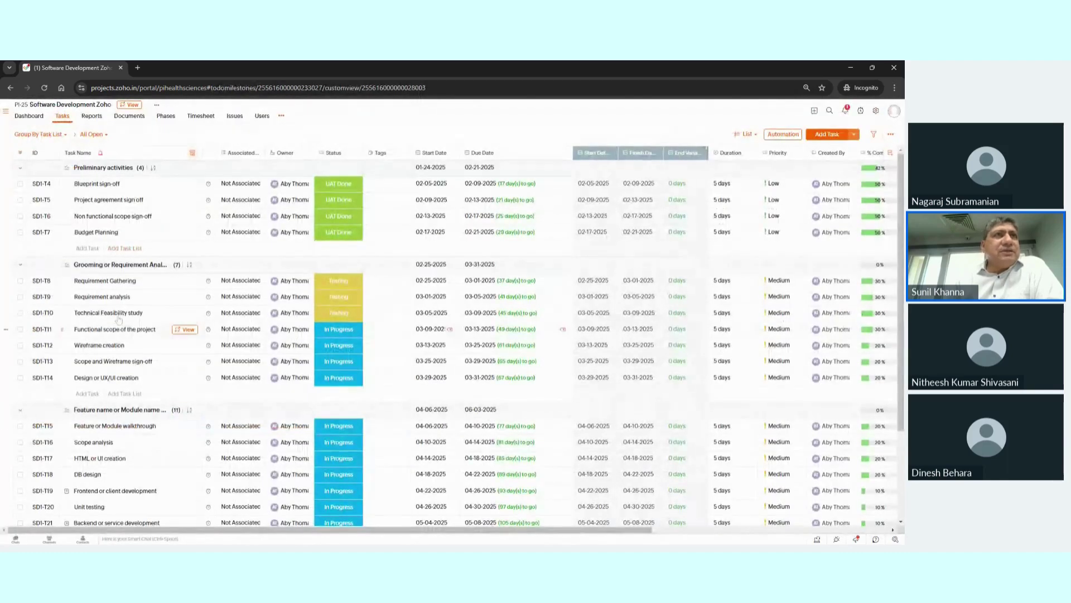
scroll(117, 296, down, 3)
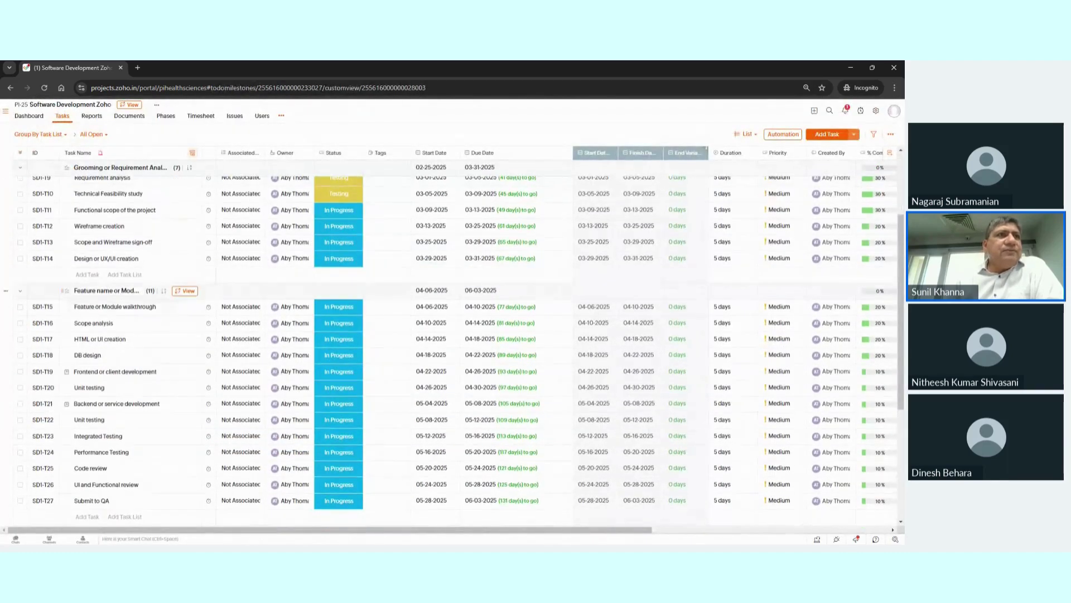
scroll(168, 294, up, 1)
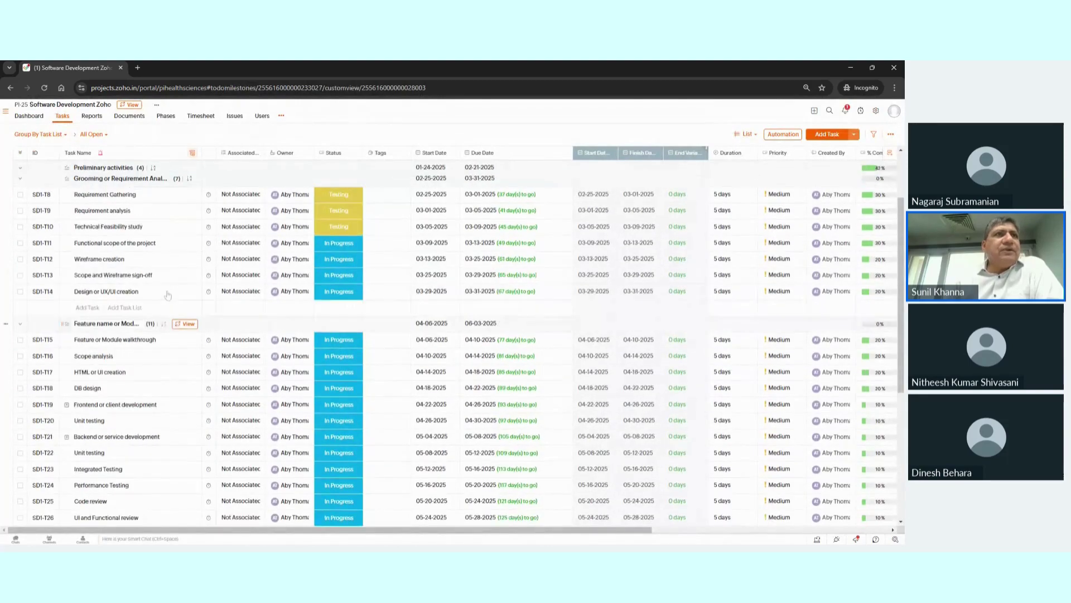
Step: Open the Requirement Gathering task's details and view its available Status options without changing the status
scroll(168, 295, up, 2)
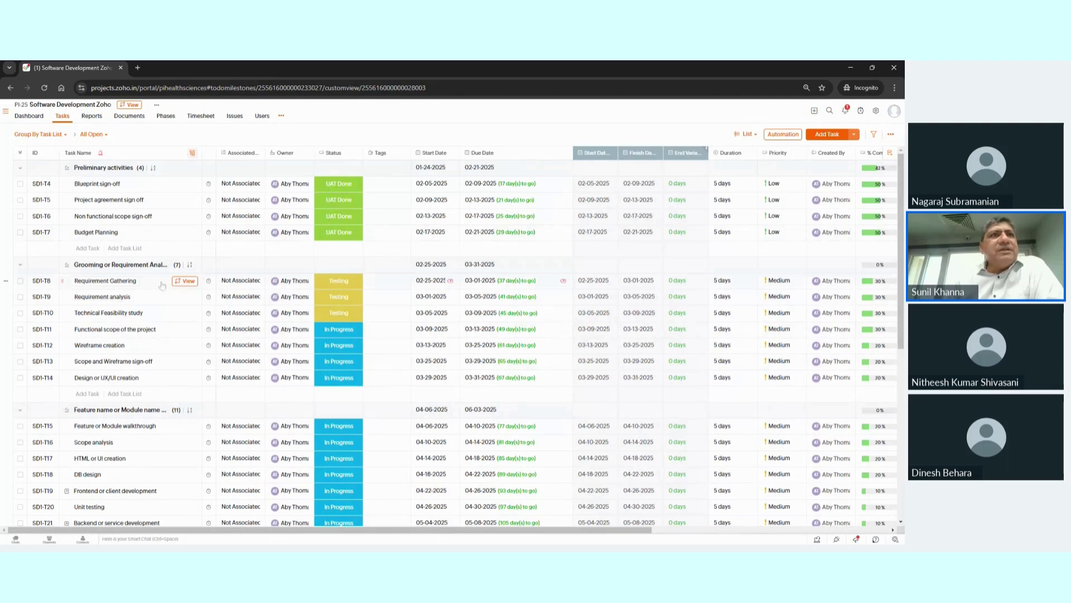
click(185, 281)
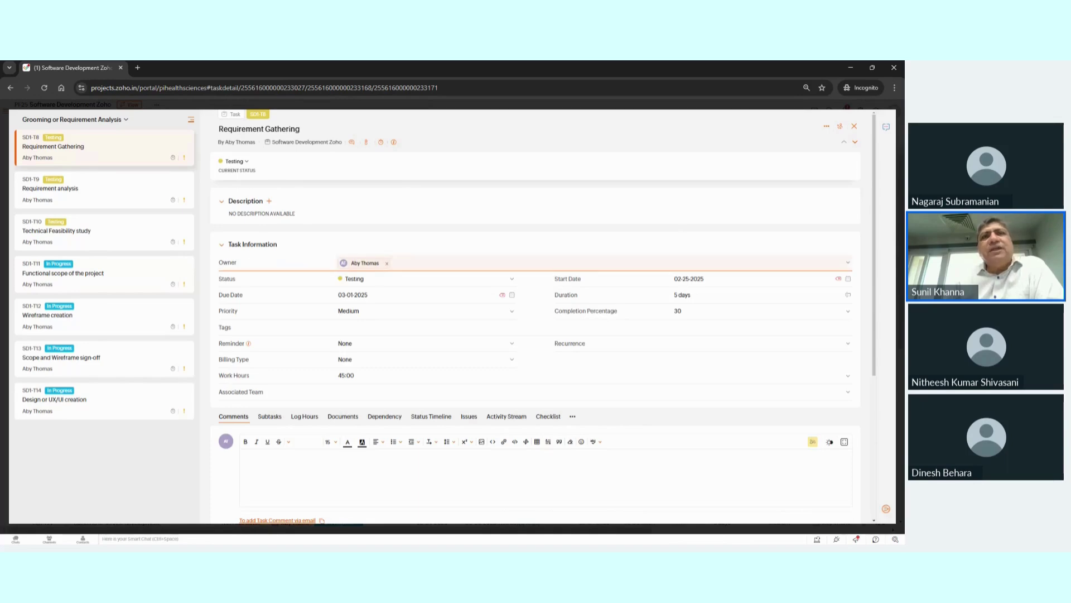
click(396, 263)
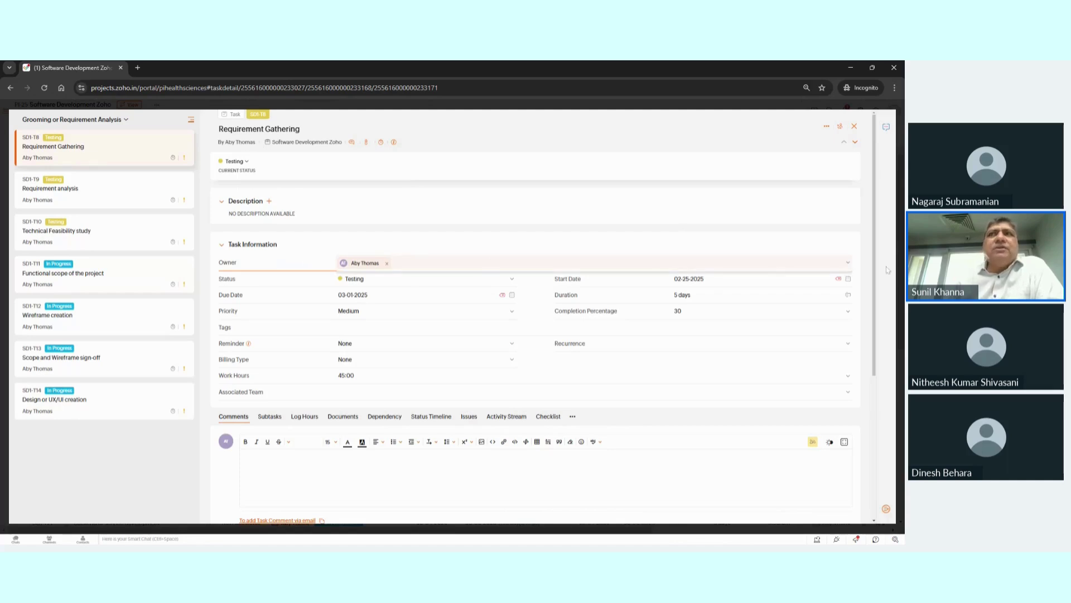
click(255, 285)
scroll(374, 331, down, 1)
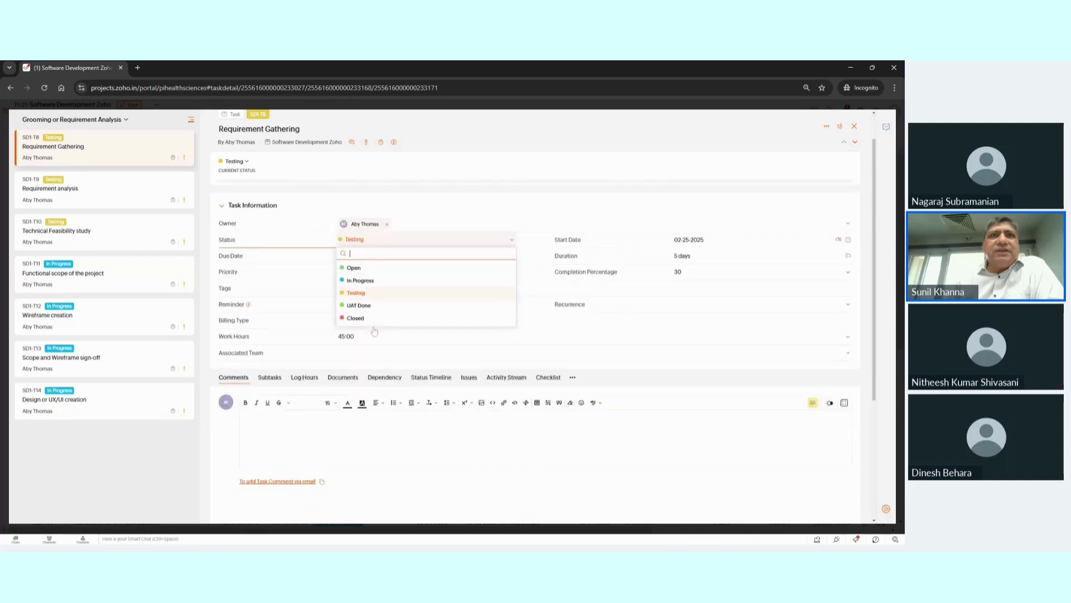
scroll(374, 330, up, 1)
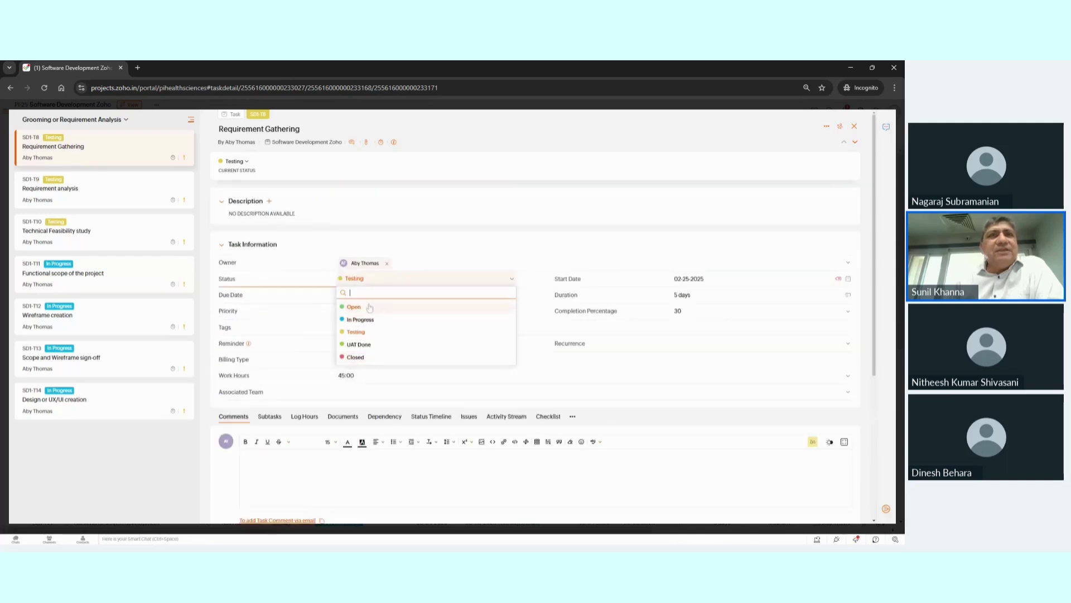
click(258, 282)
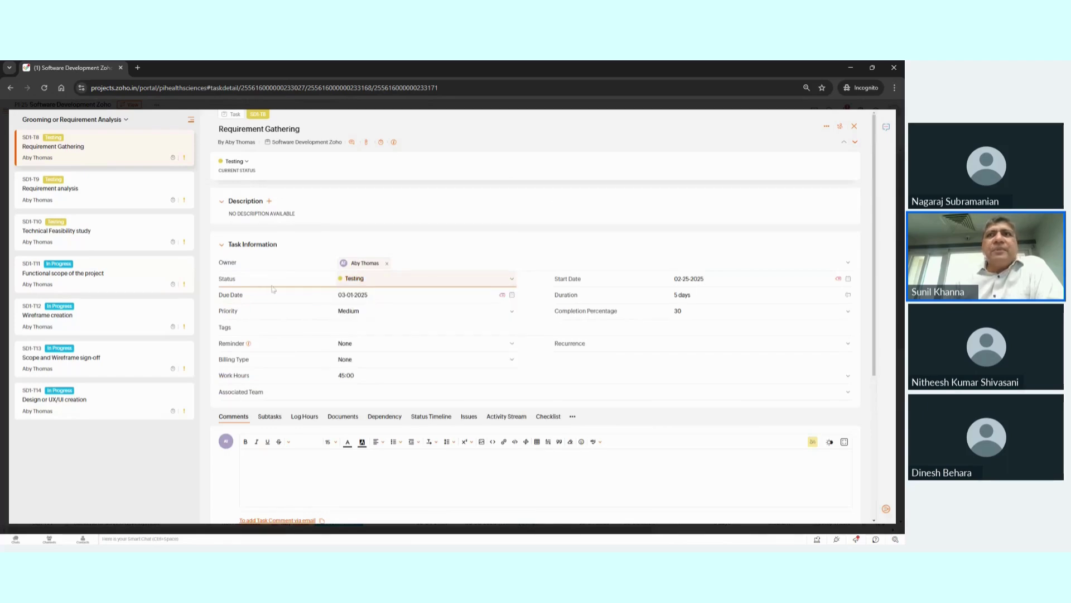
Step: Look through the Requirement Gathering task's information fields and its Subtasks, Log Hours and Documents sections
scroll(419, 312, down, 1)
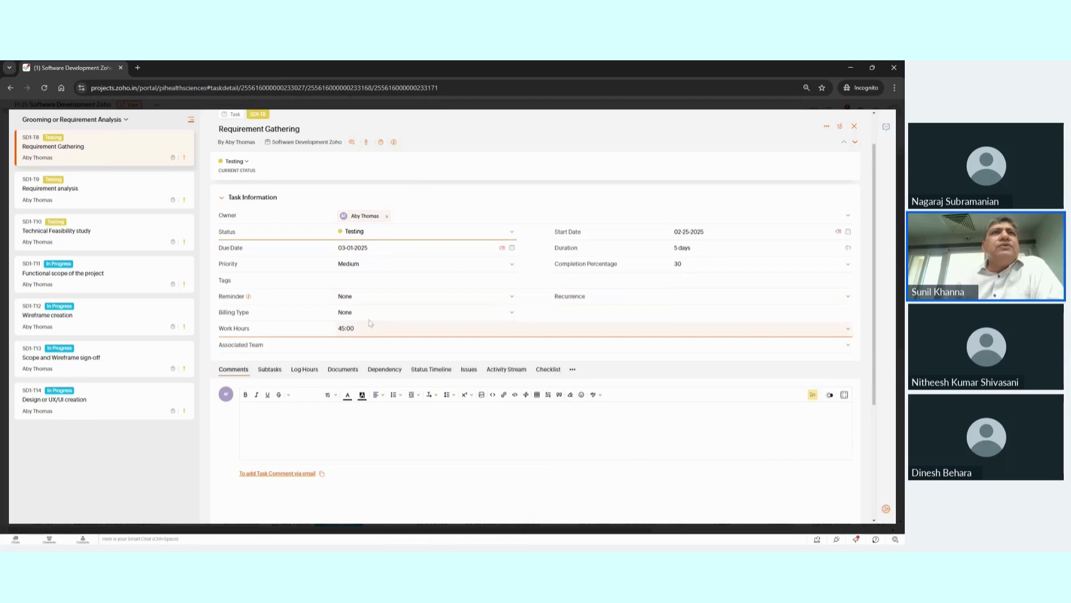
scroll(306, 300, down, 1)
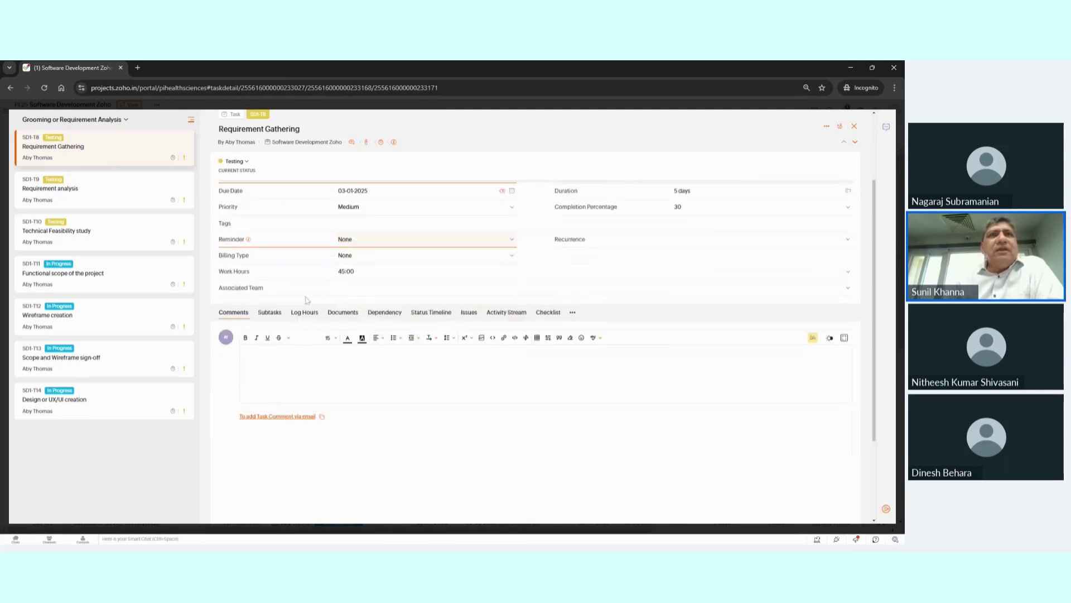
scroll(306, 300, down, 2)
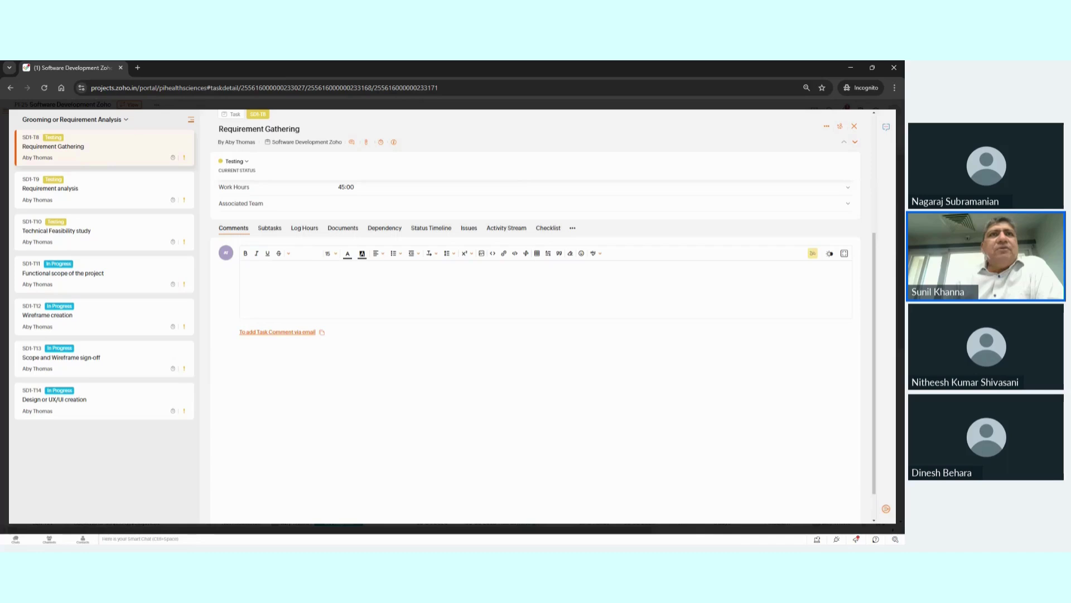
click(274, 229)
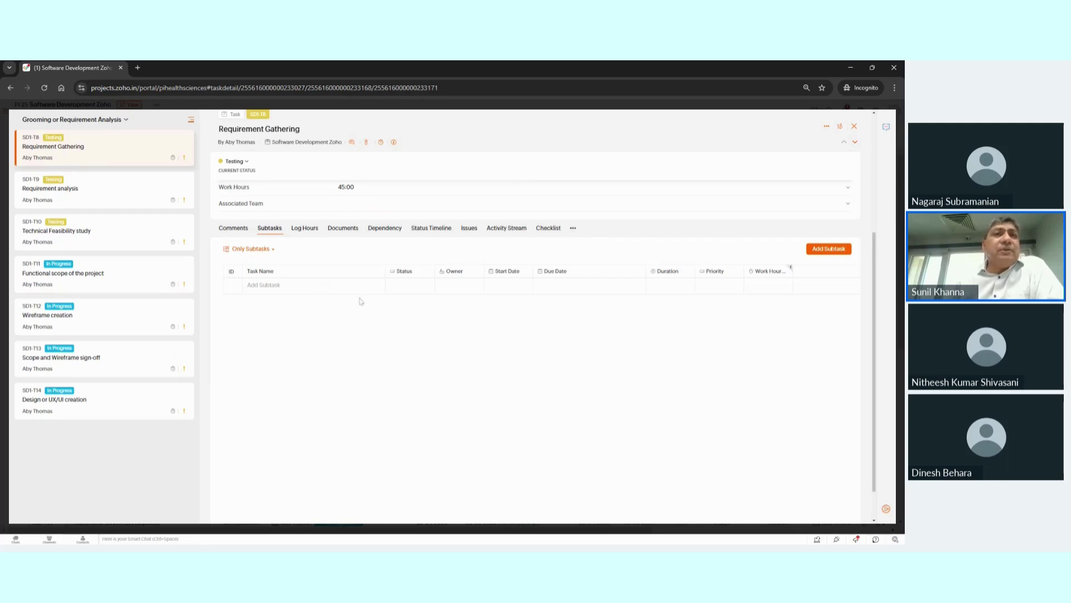
click(307, 229)
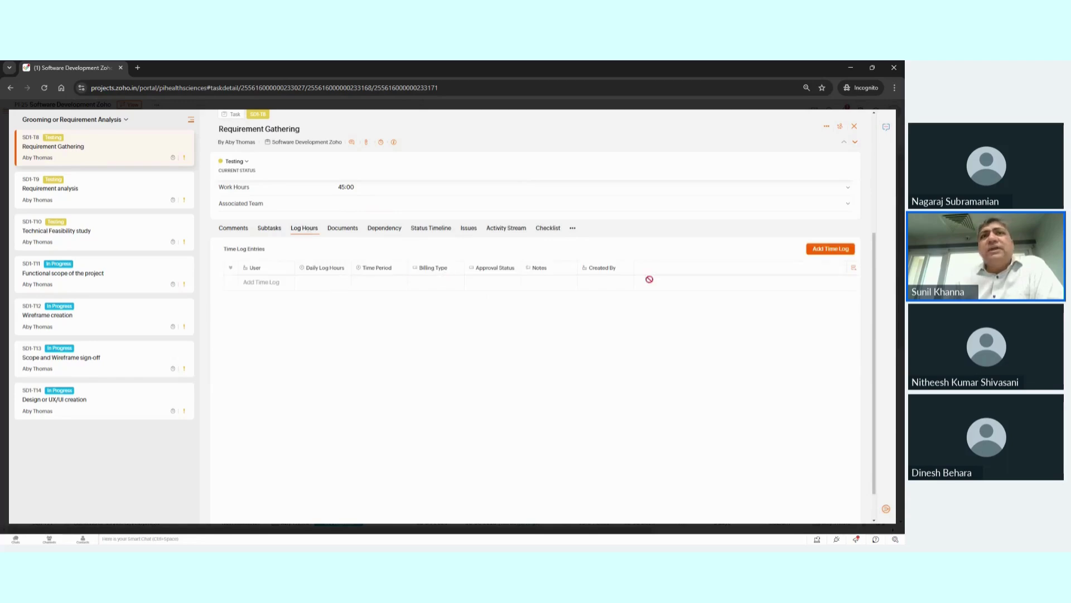
click(340, 228)
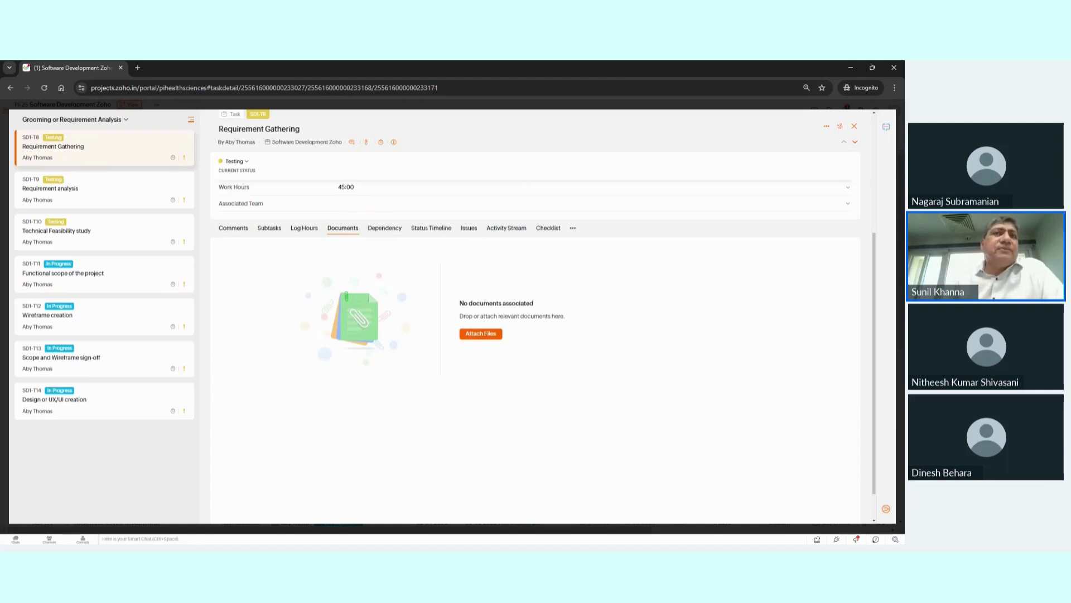
Step: Add Requirement analysis as a successor task in the Requirement Gathering task's dependencies
click(385, 230)
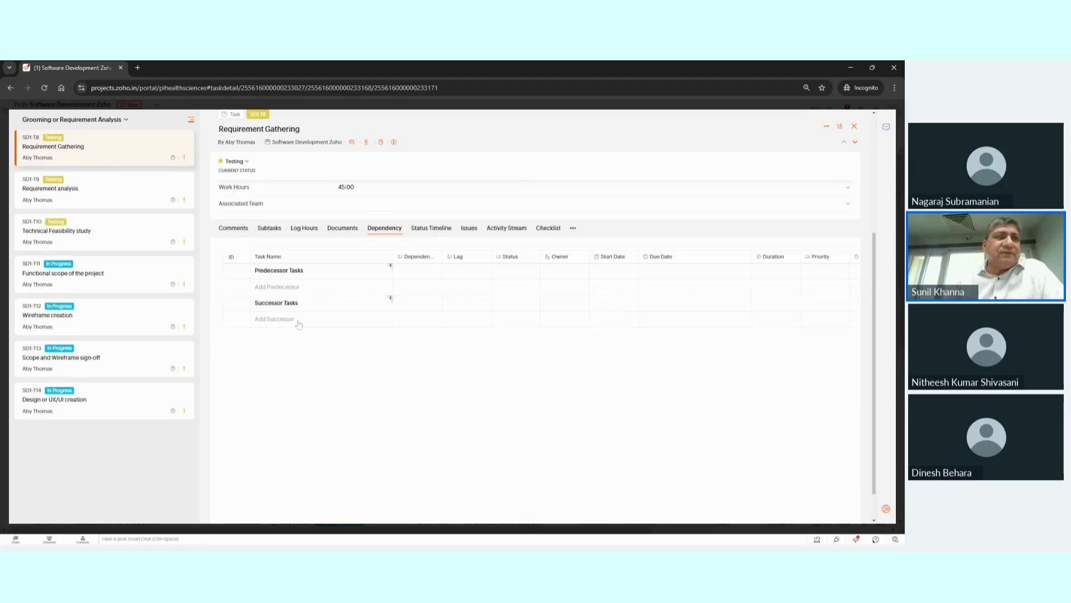
click(301, 290)
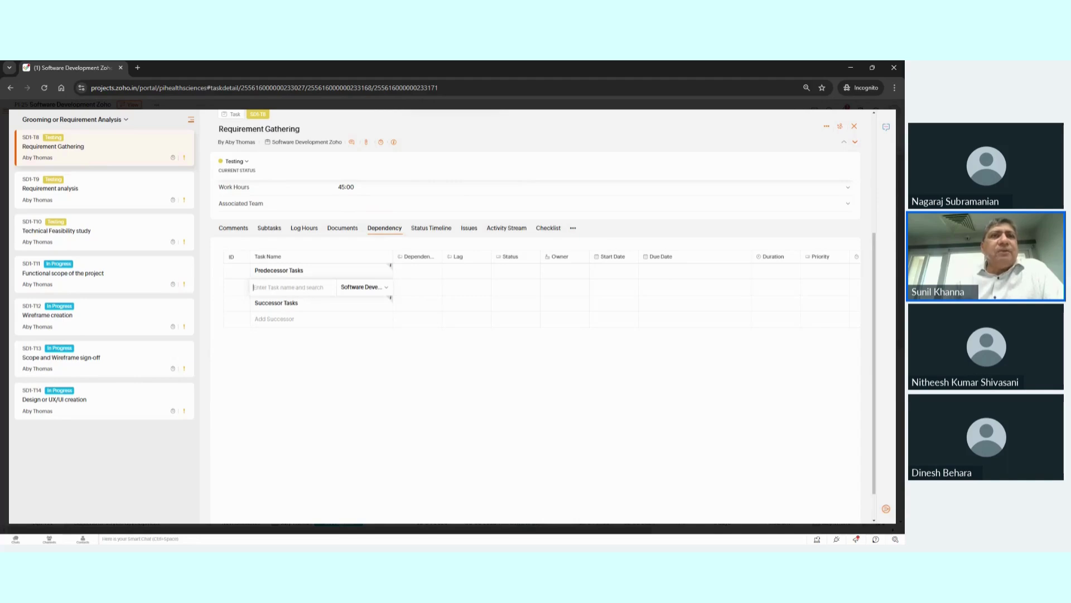
click(301, 320)
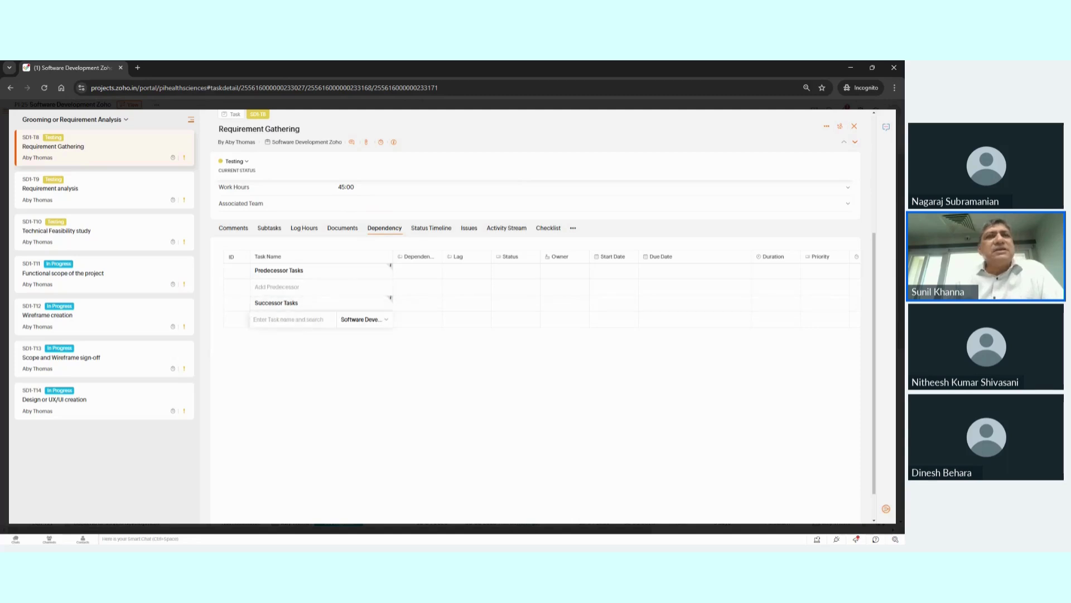
text(re)
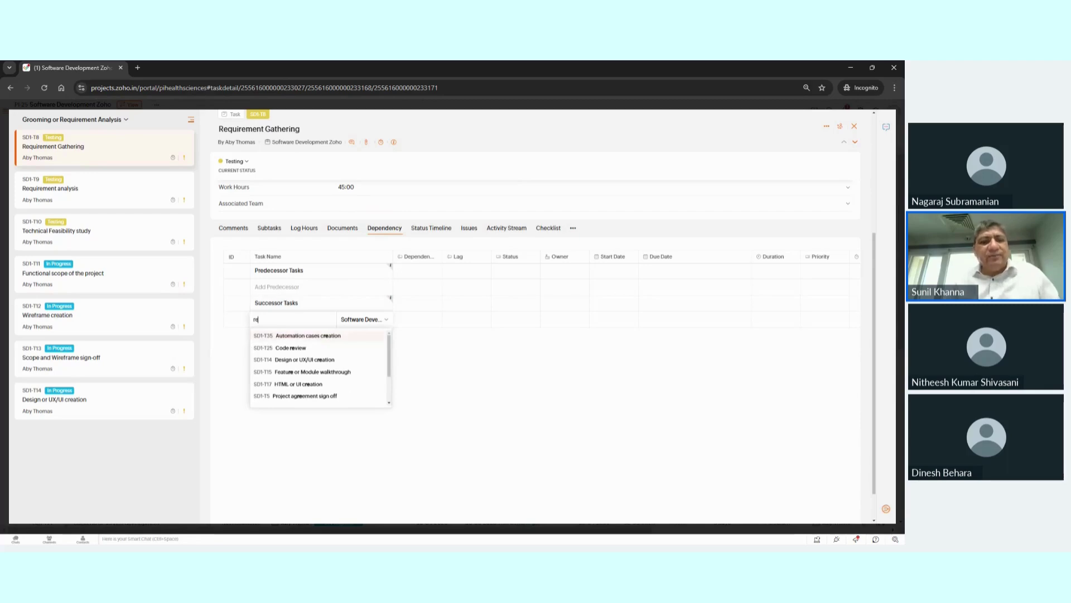
text(q)
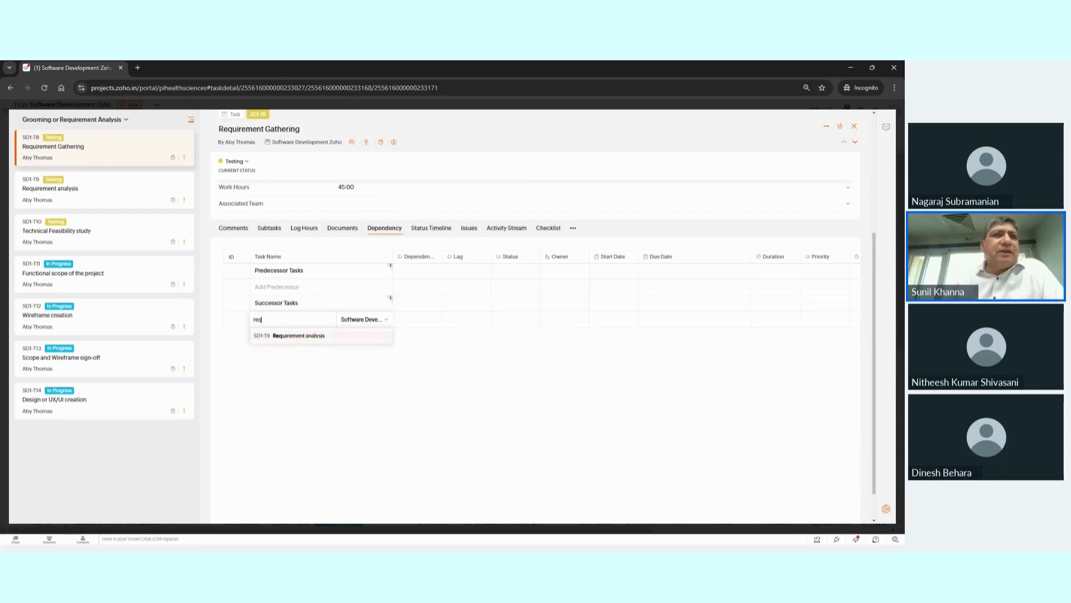
click(326, 339)
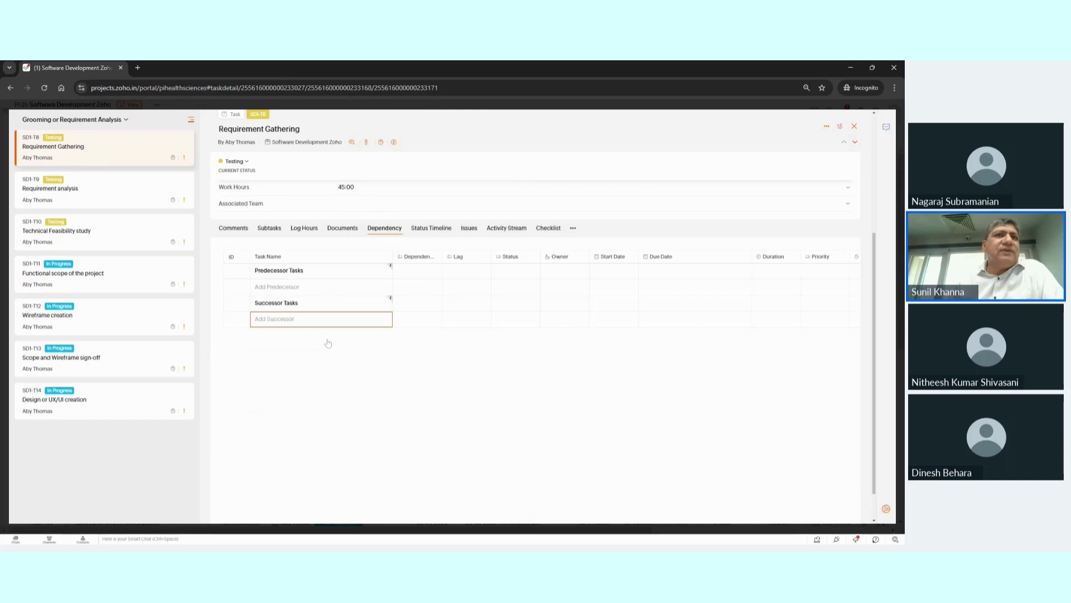
Step: View the dependency type options and the lag entry of the Requirement analysis successor without changing them
click(403, 318)
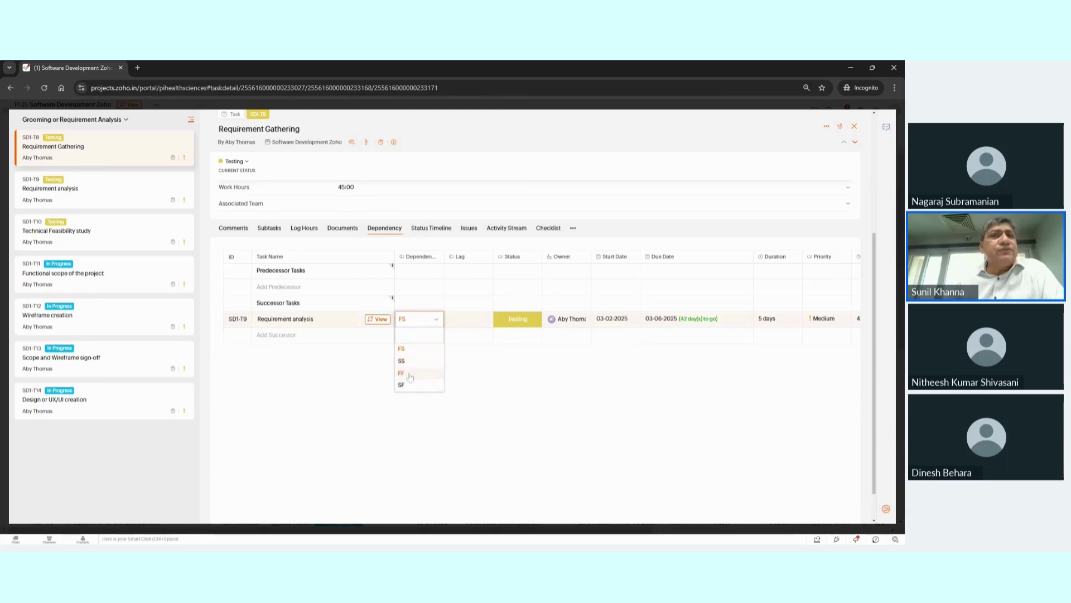
click(465, 352)
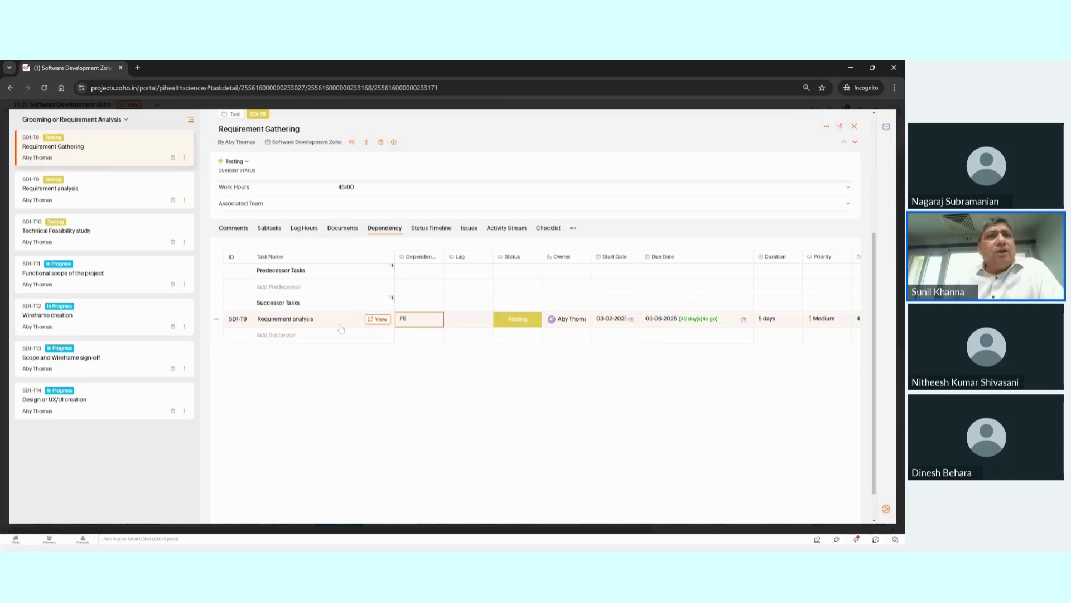
click(471, 325)
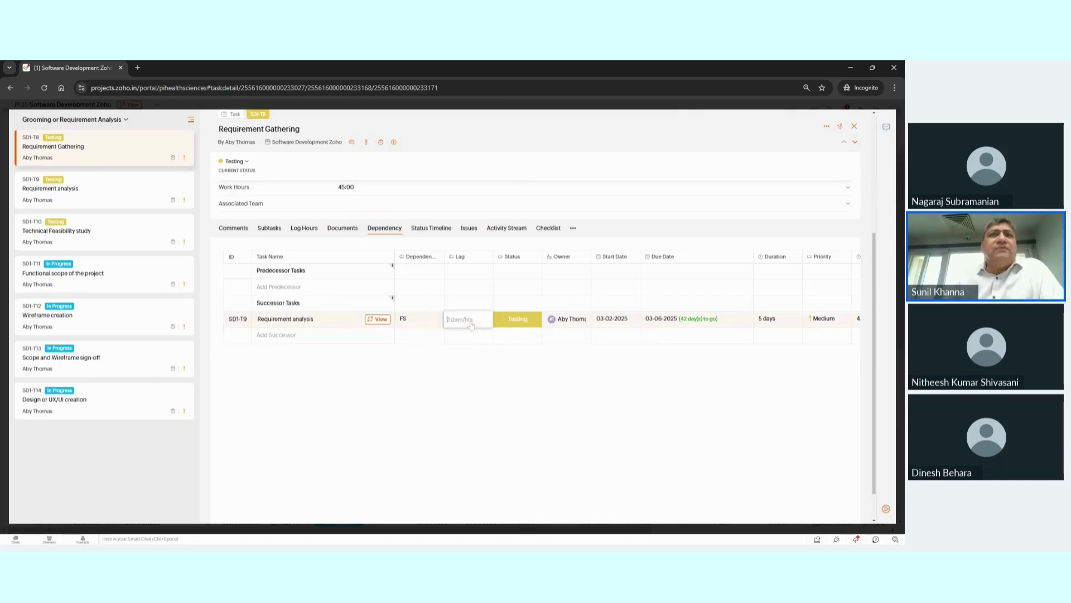
click(470, 371)
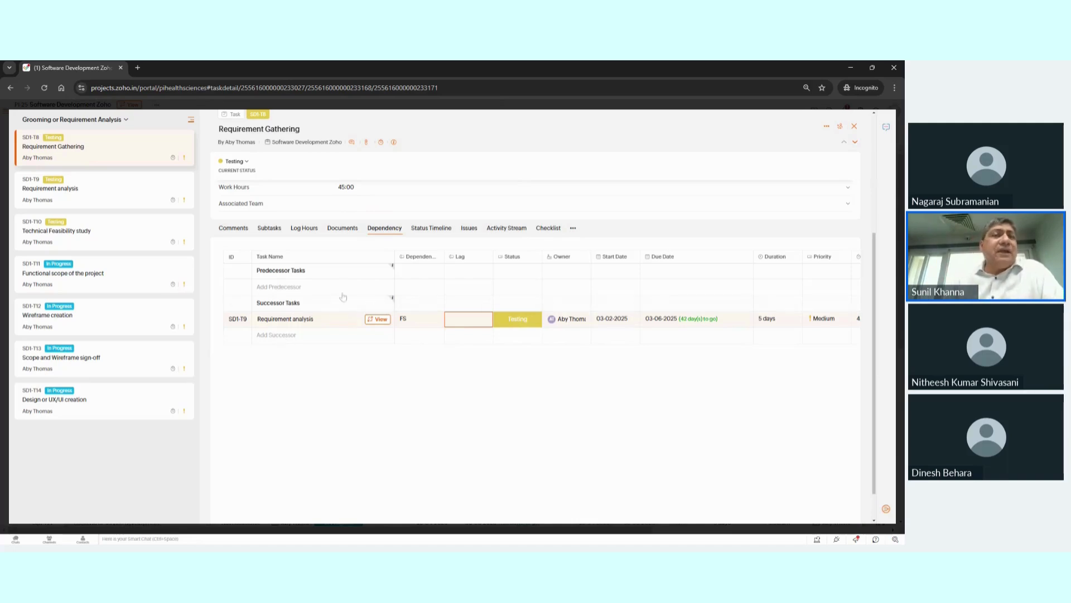
Step: View the task's Status Timeline and its Issues section, including the issue association entry, without associating an issue
click(433, 233)
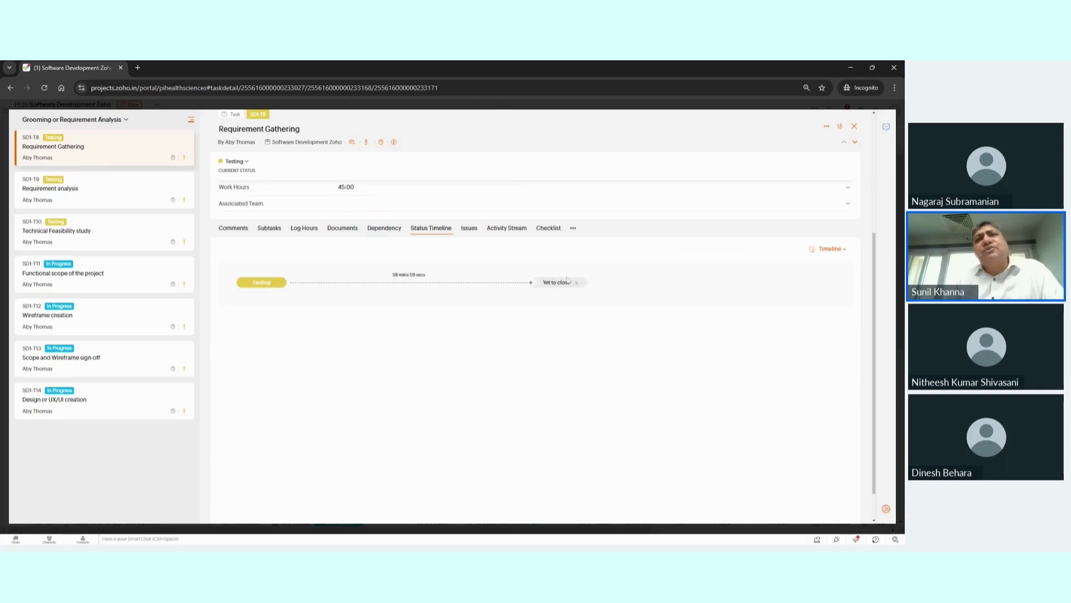
click(468, 231)
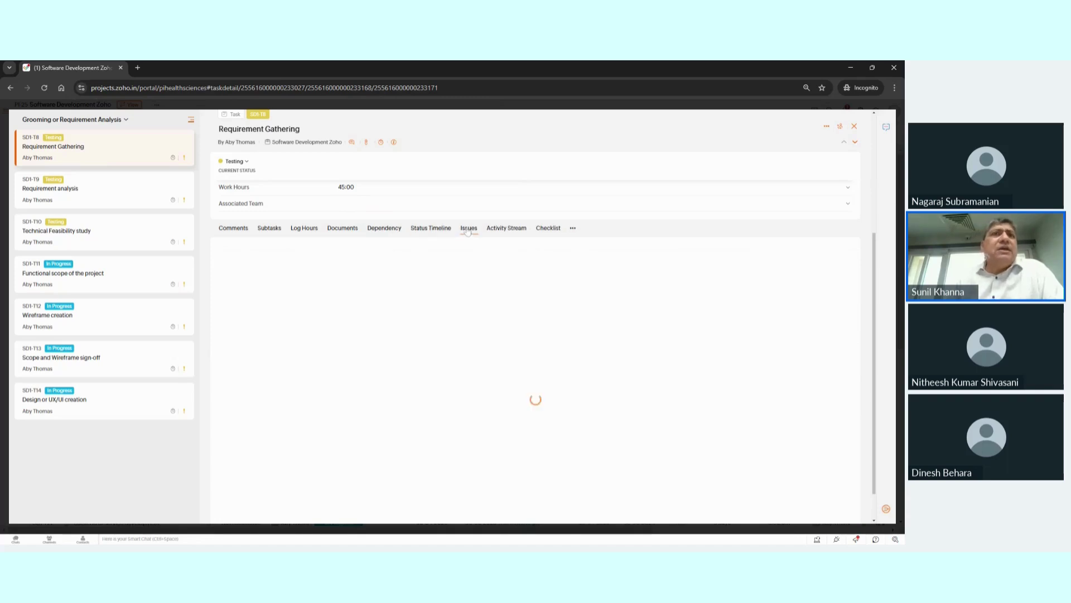
click(335, 272)
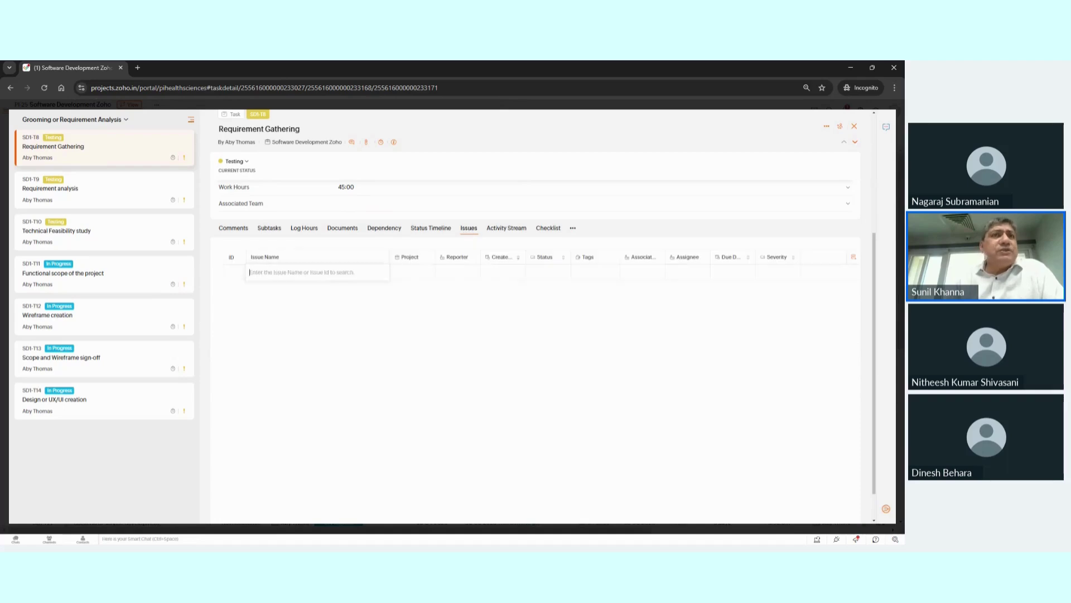
click(458, 322)
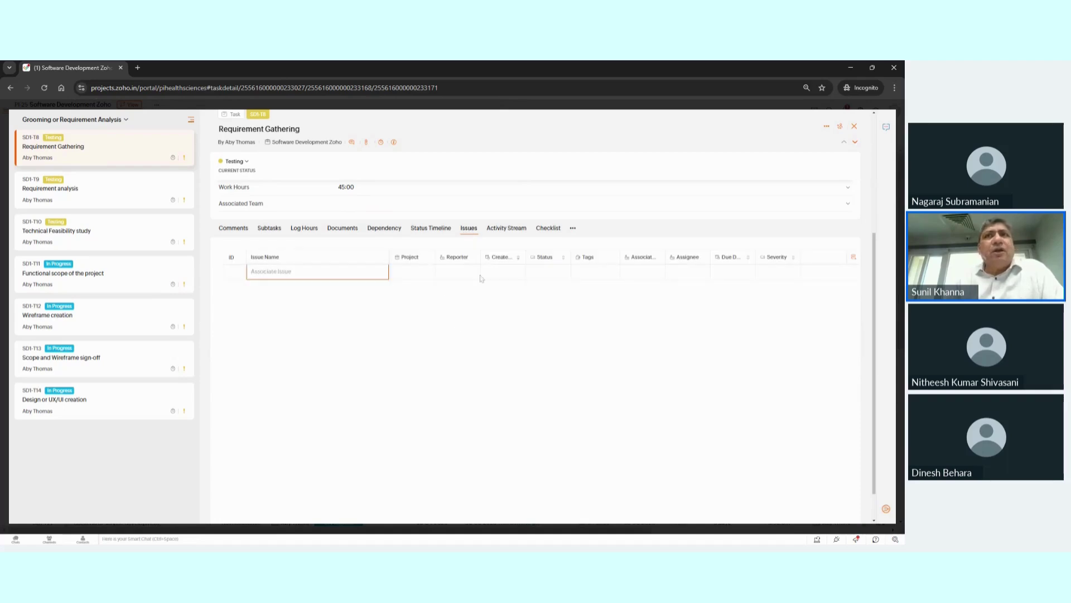
Step: View the task's Activity Stream, Checklist and available extensions, and return to its Comments and Documents
click(505, 230)
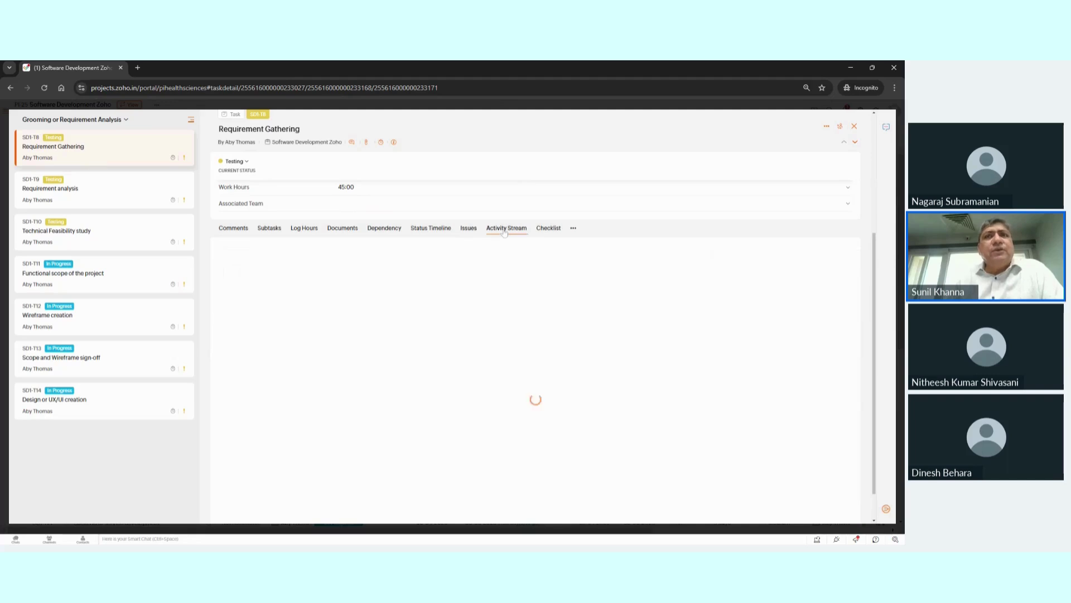
click(545, 230)
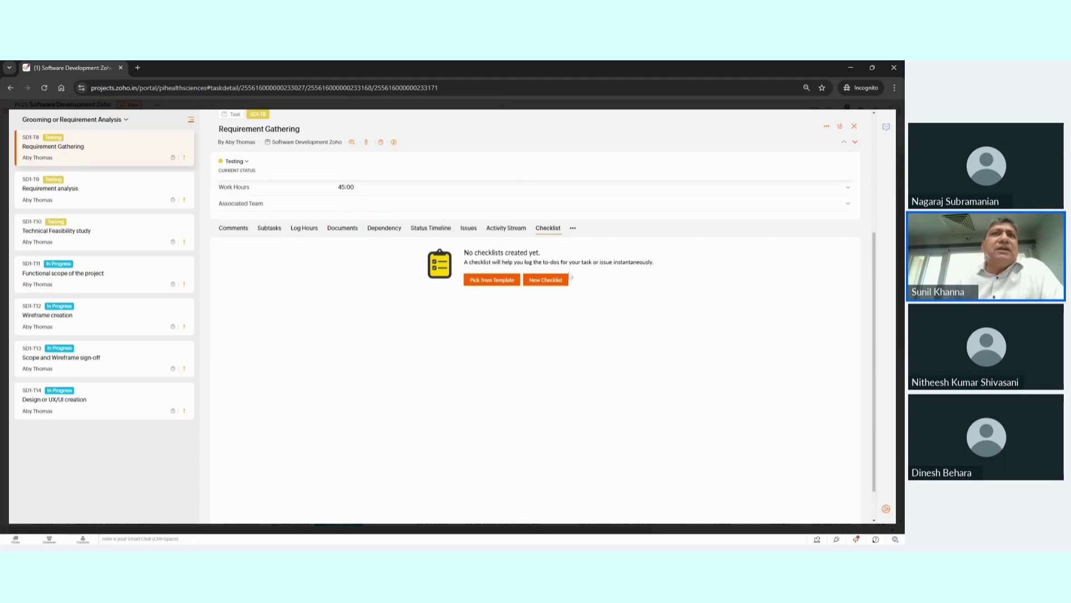
click(576, 232)
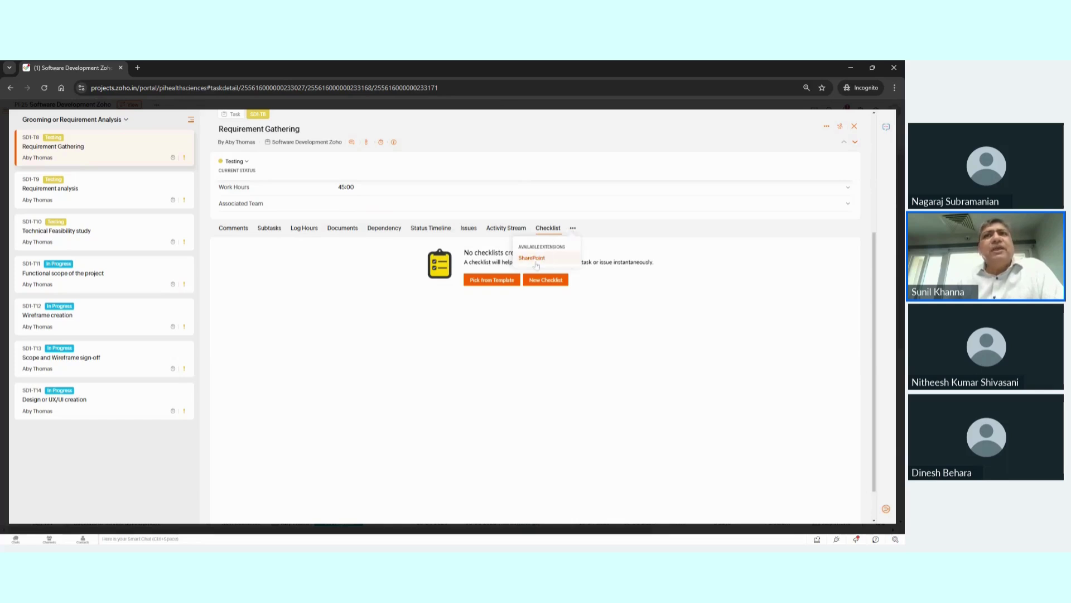
mouse_move(530, 262)
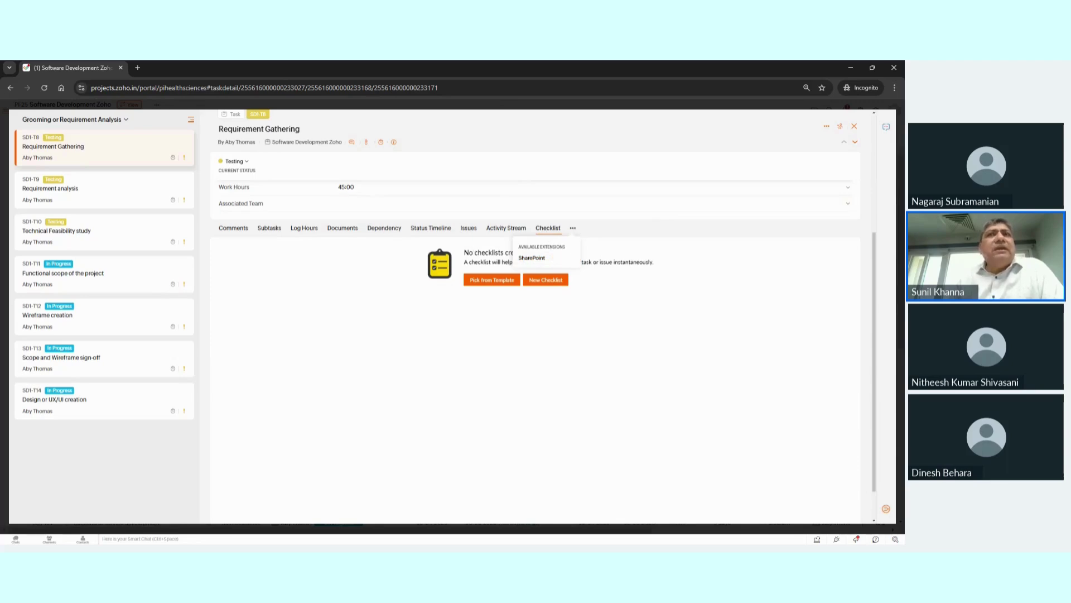
click(544, 233)
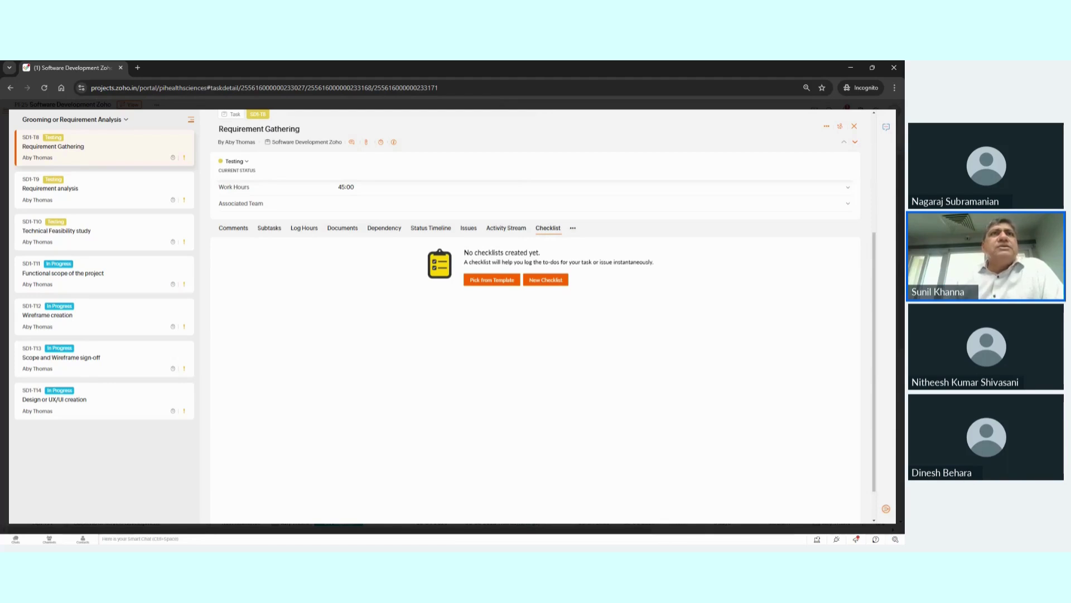
click(352, 142)
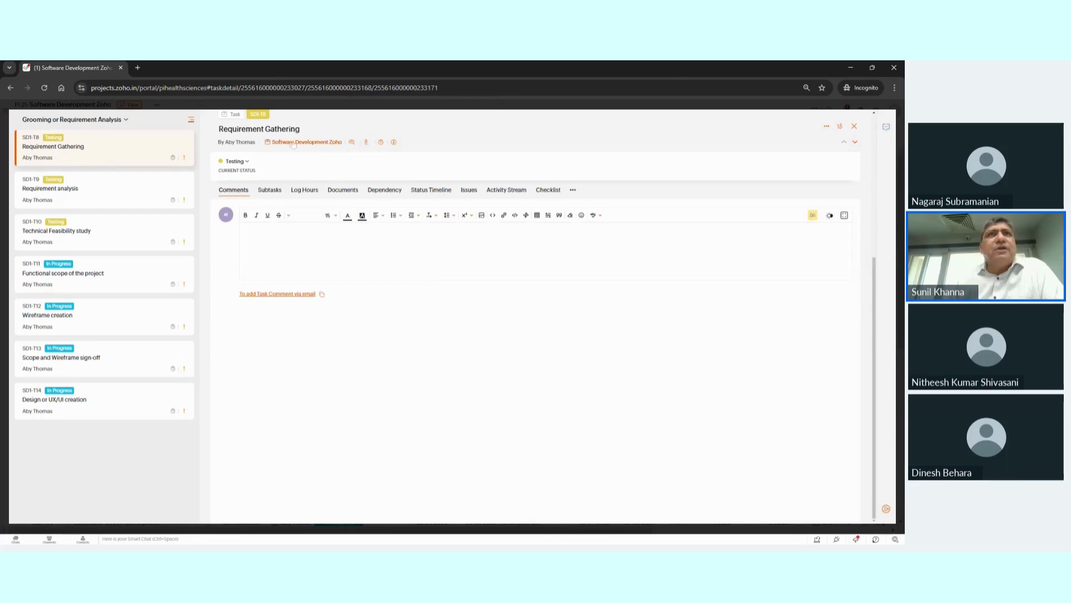
click(366, 144)
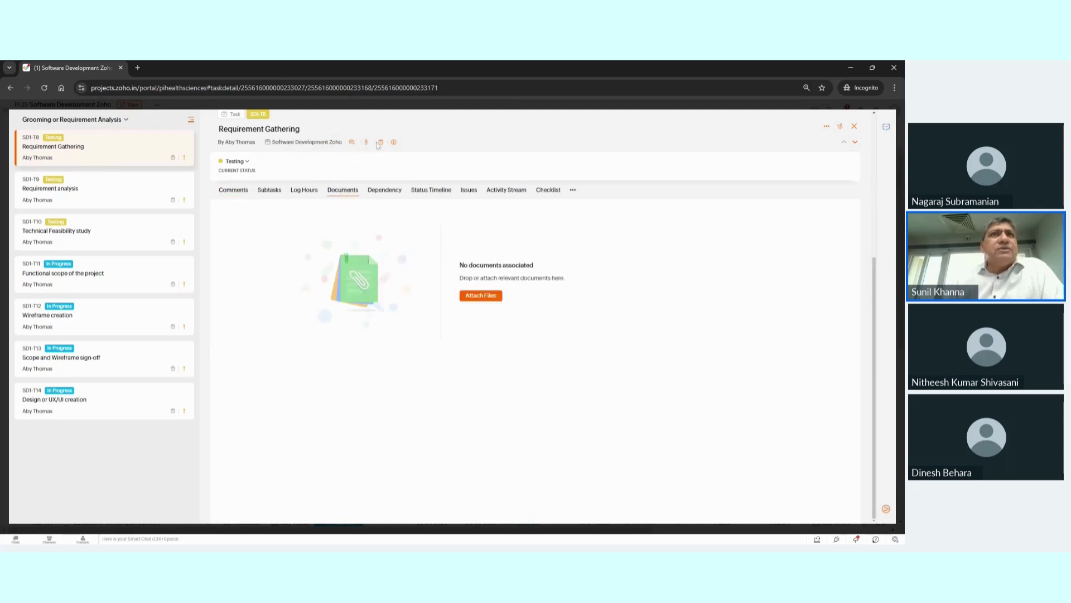
Step: Start the Requirement Gathering task's timer, pause it without notes, and stop it, accepting removal of the timer
click(381, 143)
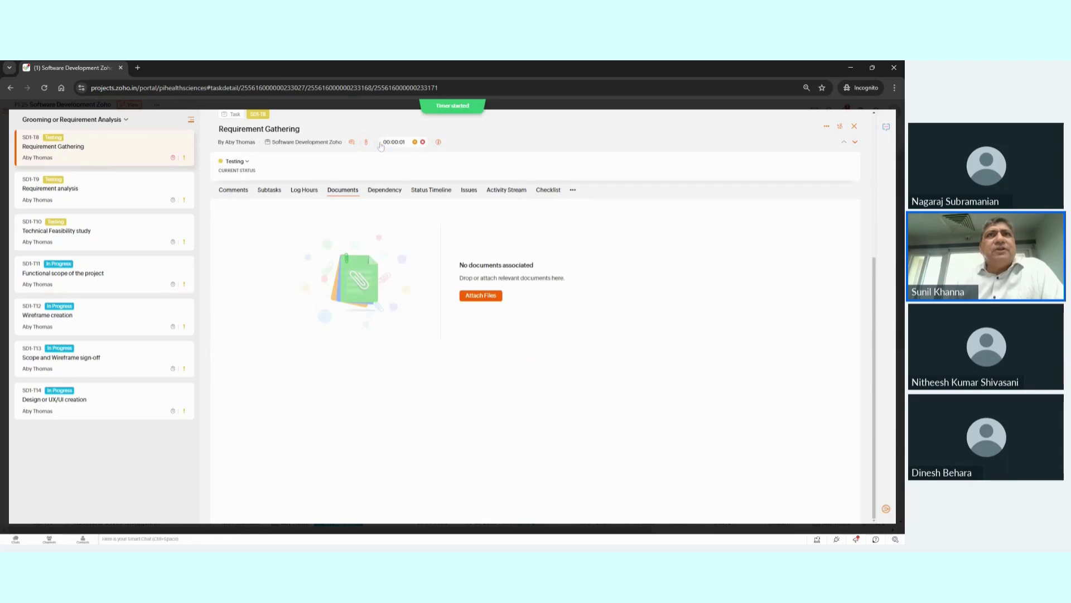
click(414, 142)
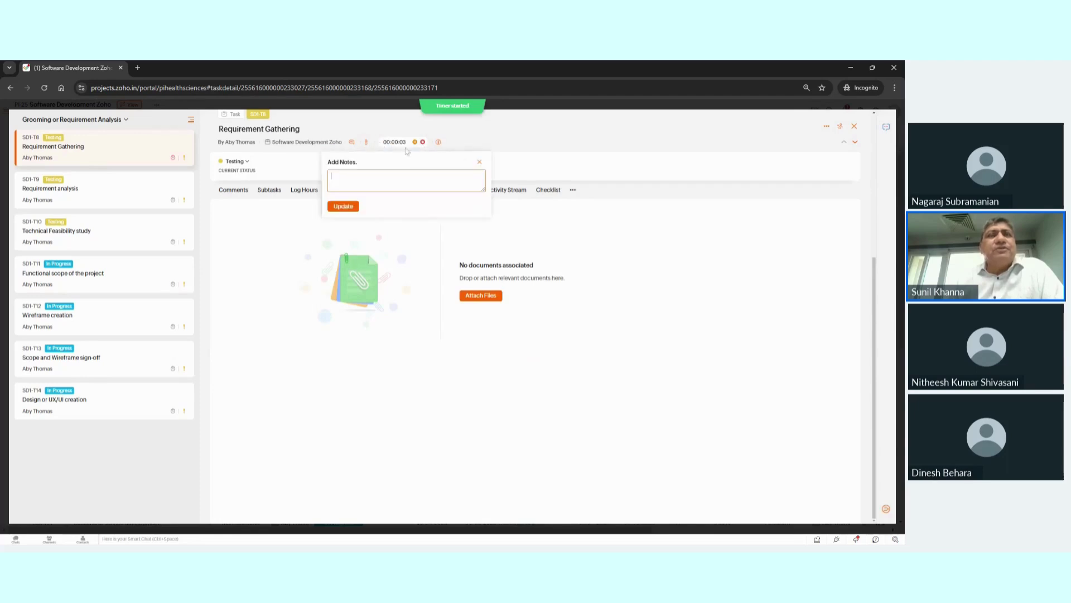
click(350, 208)
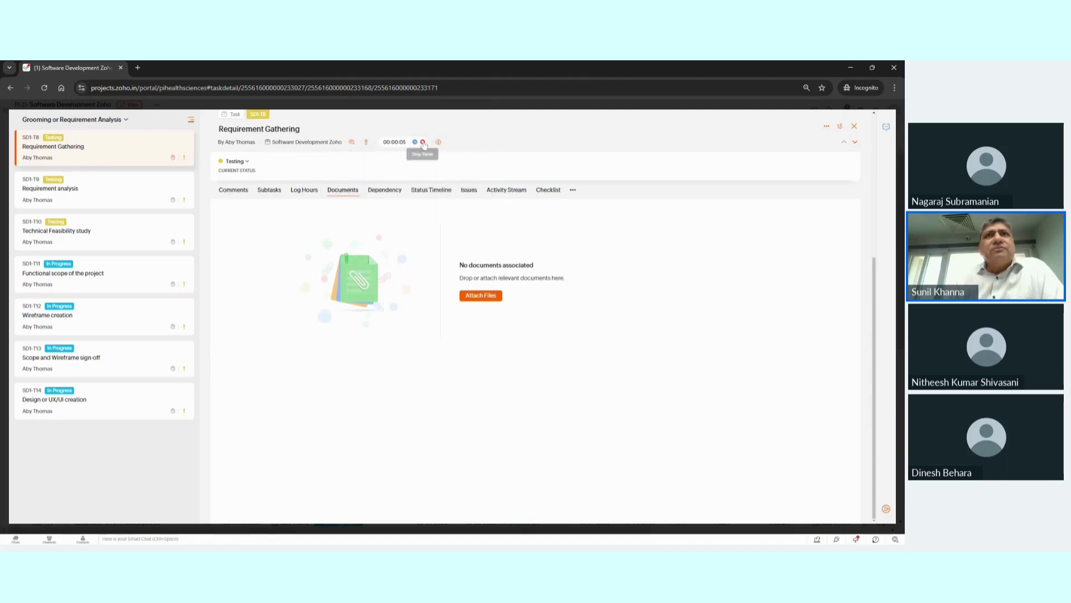
click(423, 143)
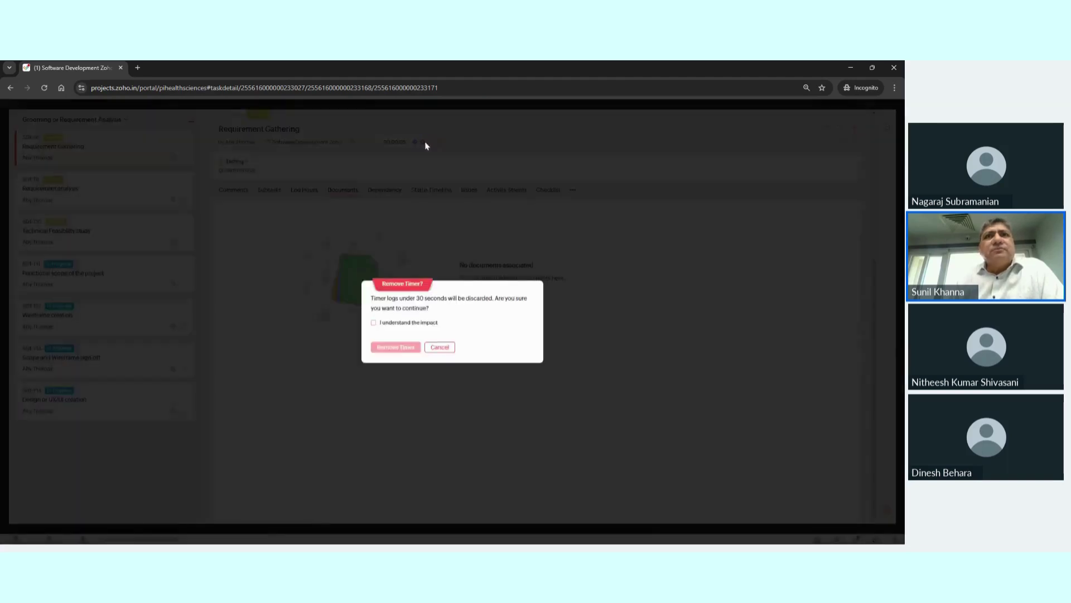
click(408, 323)
click(395, 347)
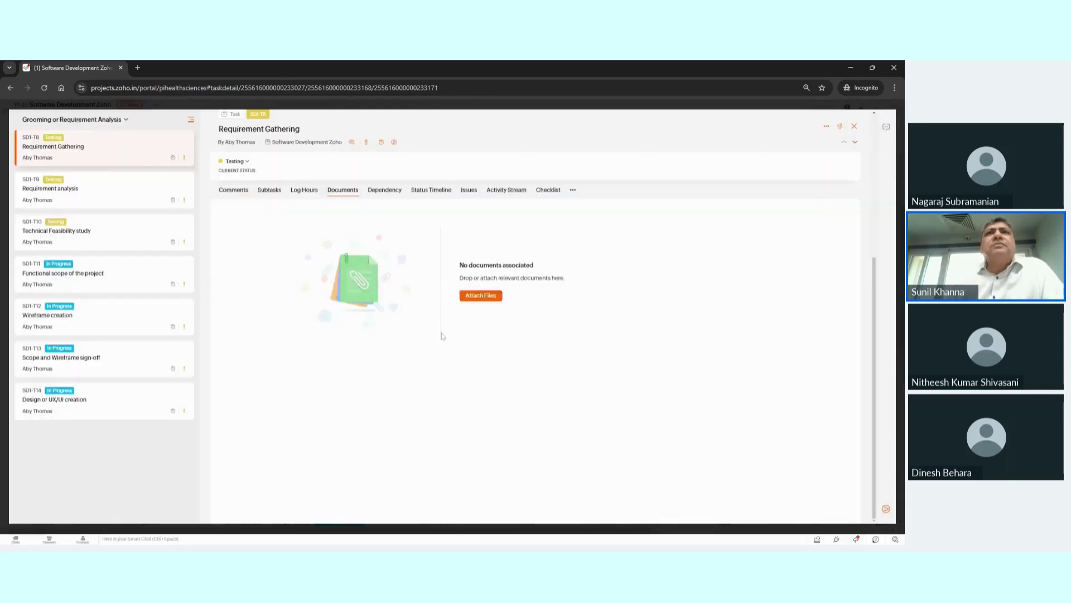
Step: View the task's phase, task list and date information, close the task details and look through the project's task list
click(395, 143)
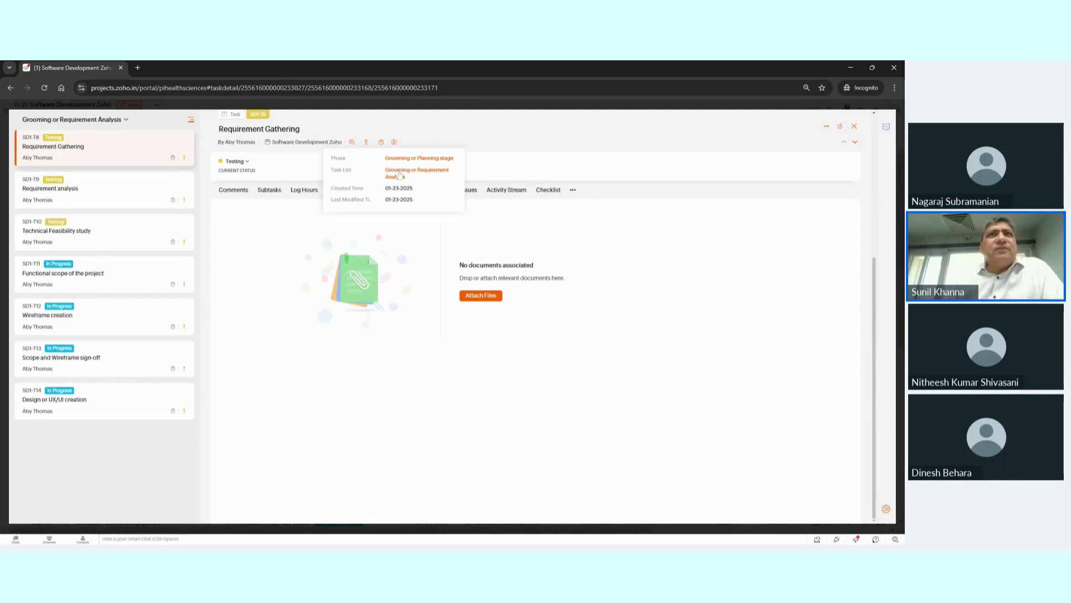
click(497, 144)
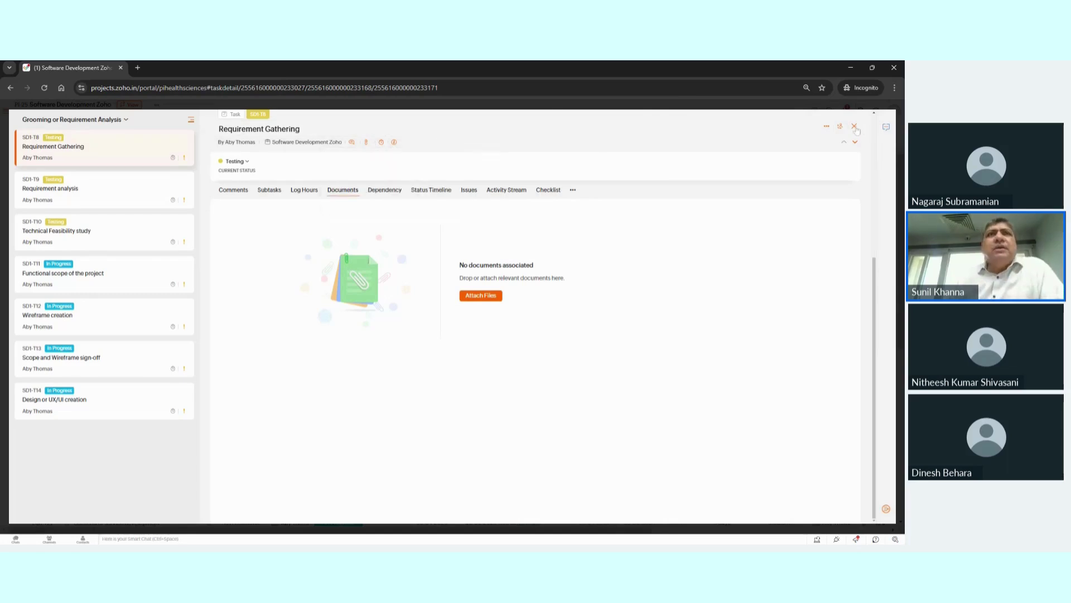
click(854, 126)
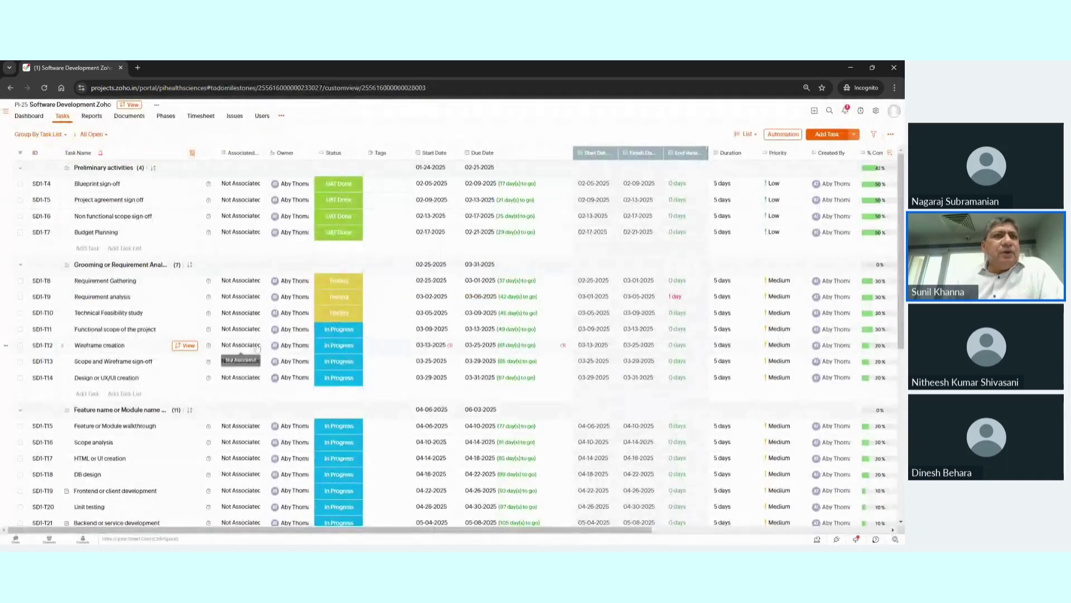
scroll(256, 347, down, 6)
scroll(255, 354, up, 6)
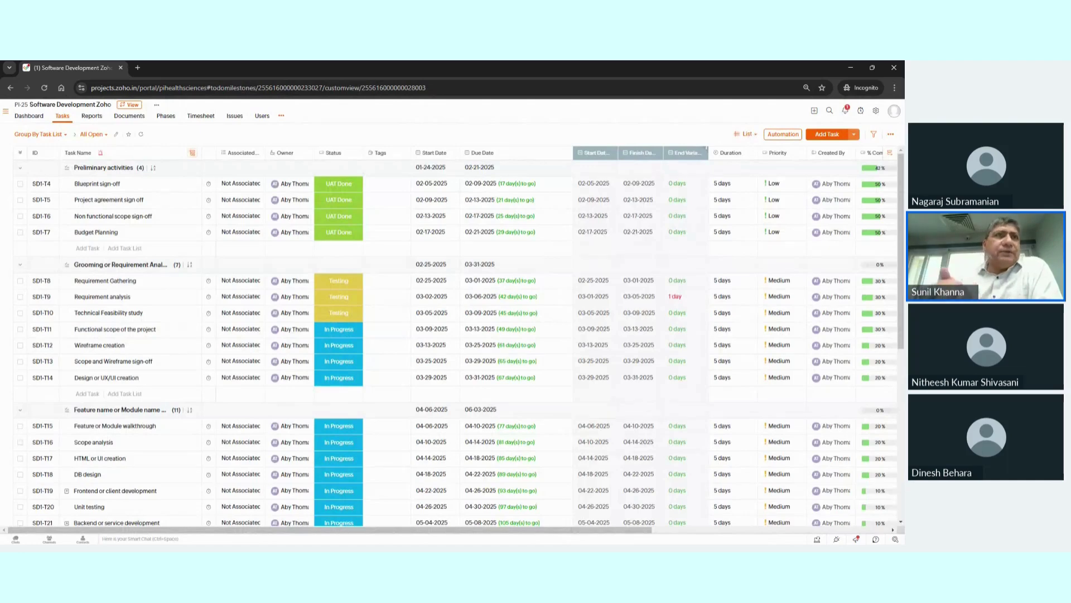
Step: Switch the project's tasks to Gantt view and inspect the Wireframe creation bar's predecessor details in March 2025
click(751, 137)
click(735, 169)
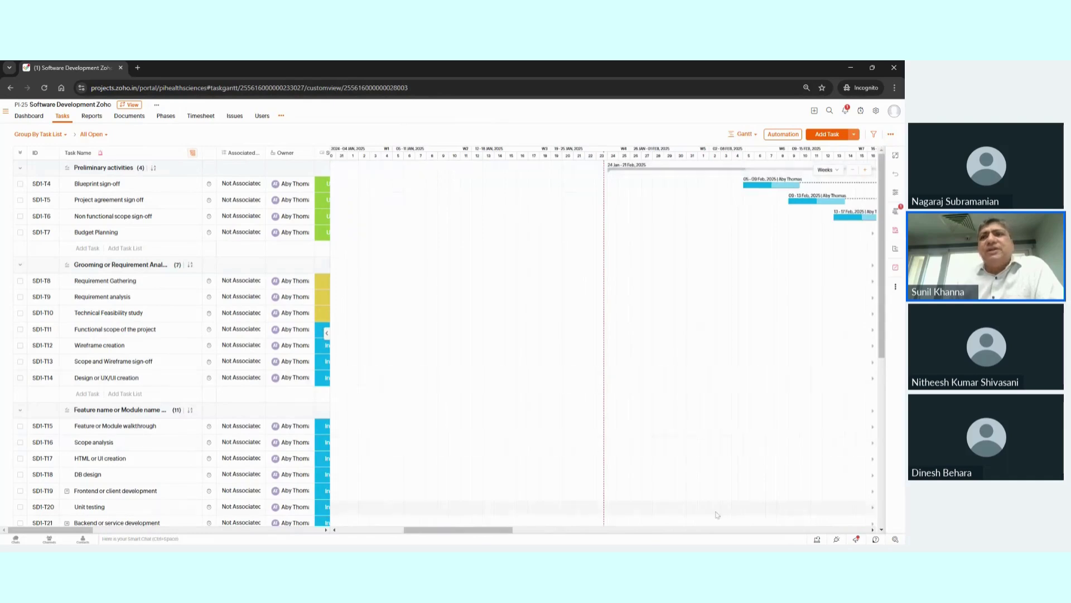
drag(435, 531, 575, 539)
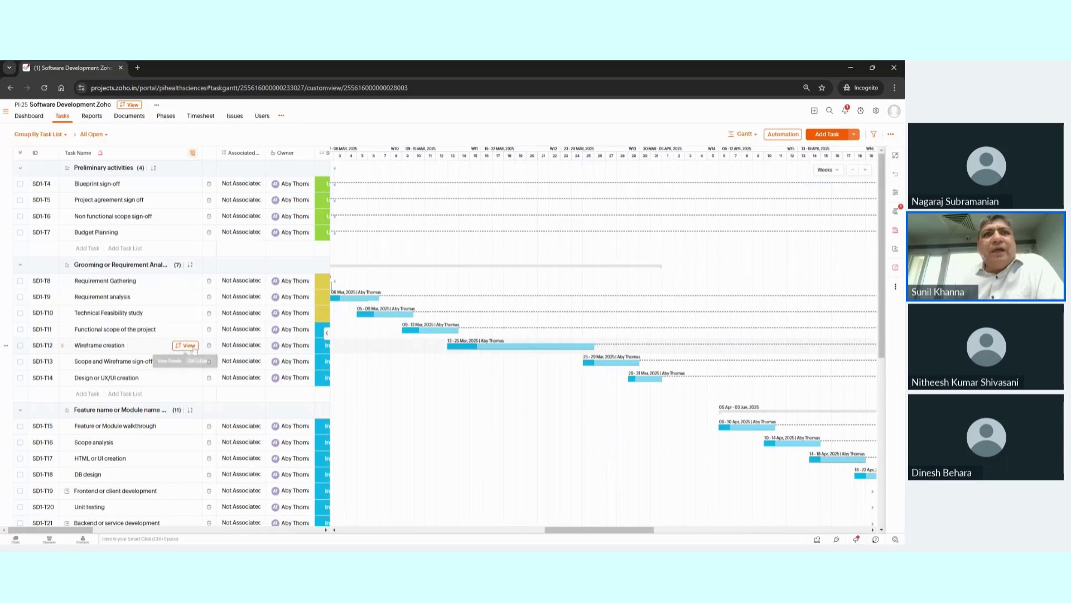
mouse_move(647, 365)
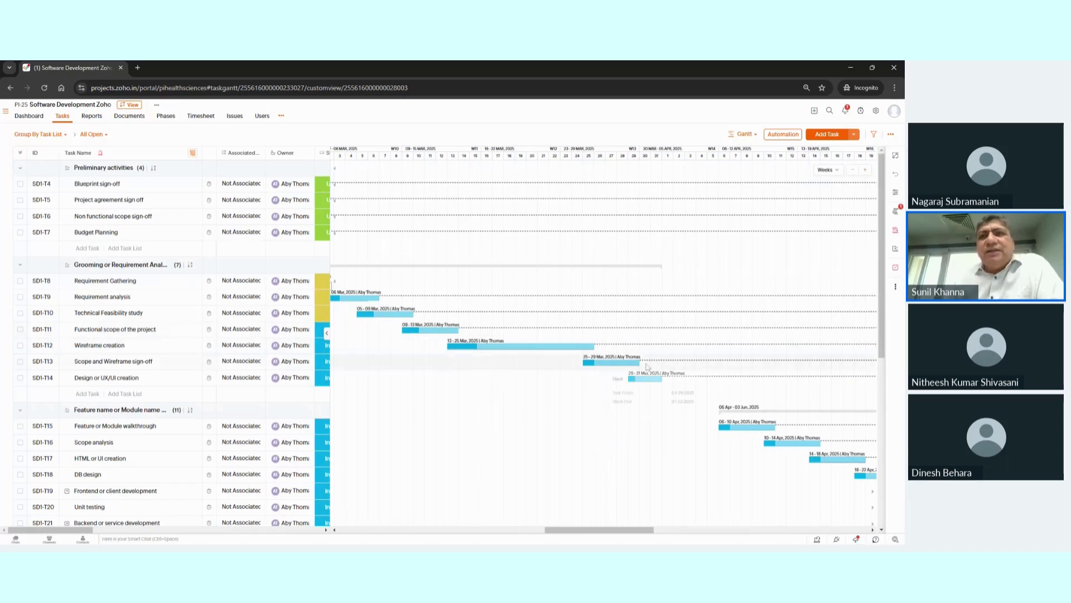
mouse_move(601, 350)
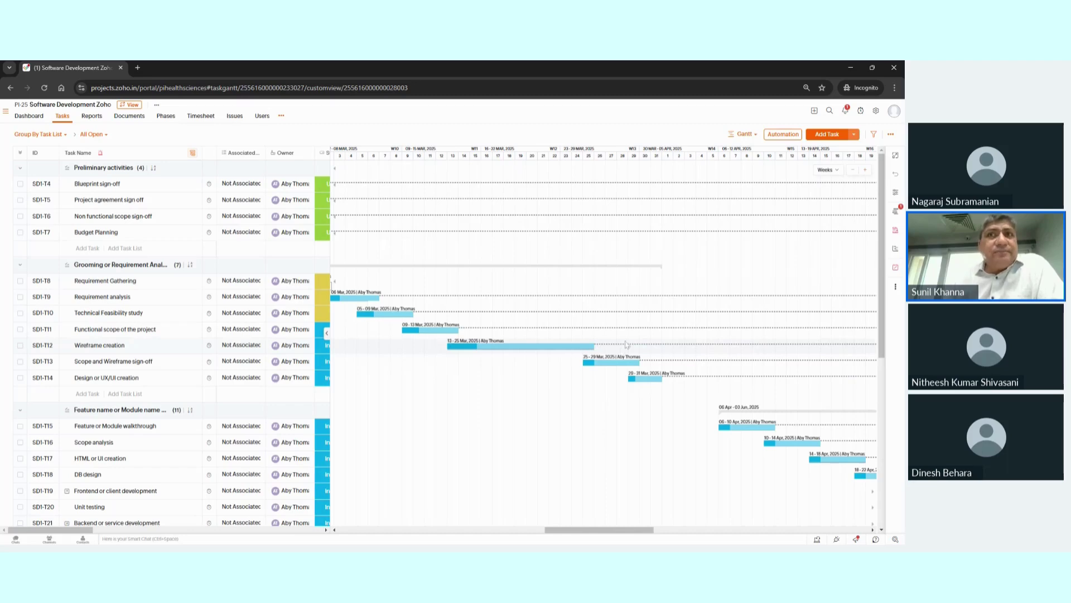
click(573, 351)
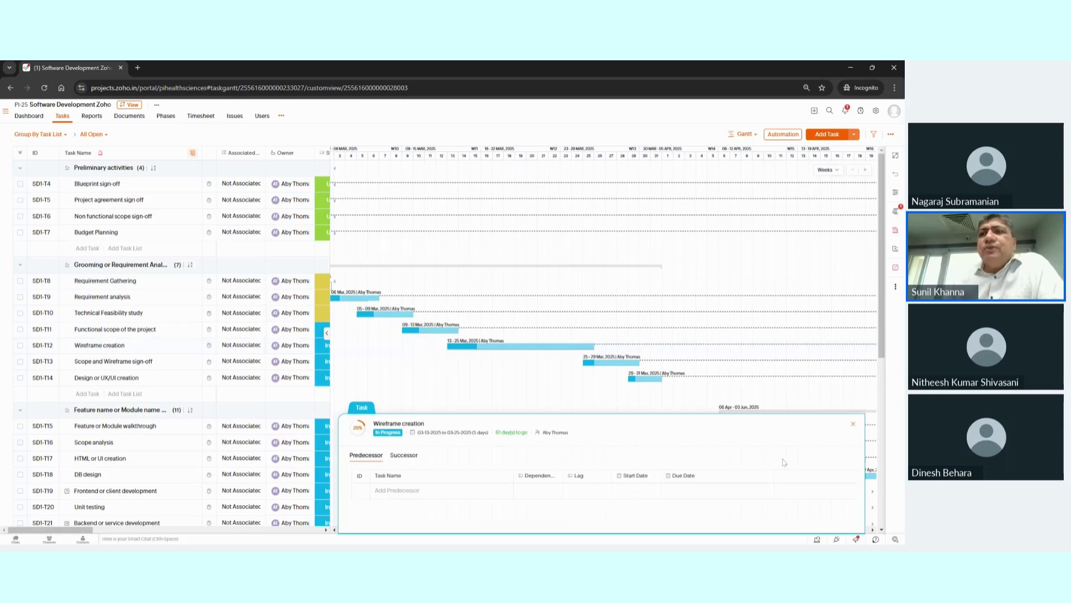
click(855, 427)
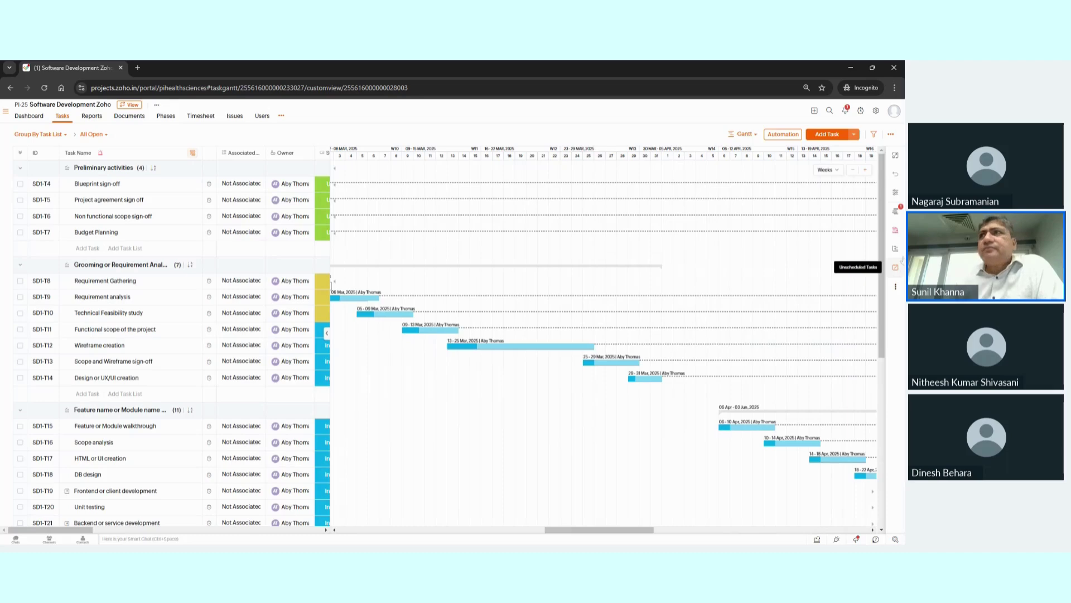
Step: Set a new baseline named Baseline 2 for the project's Gantt chart and close the baseline settings
click(897, 212)
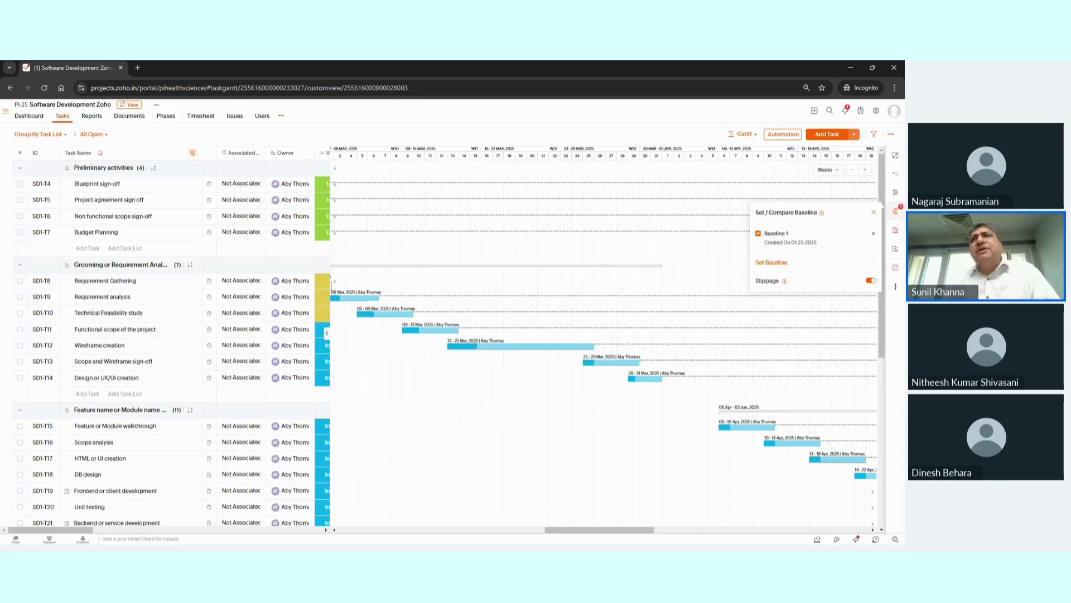
mouse_move(772, 236)
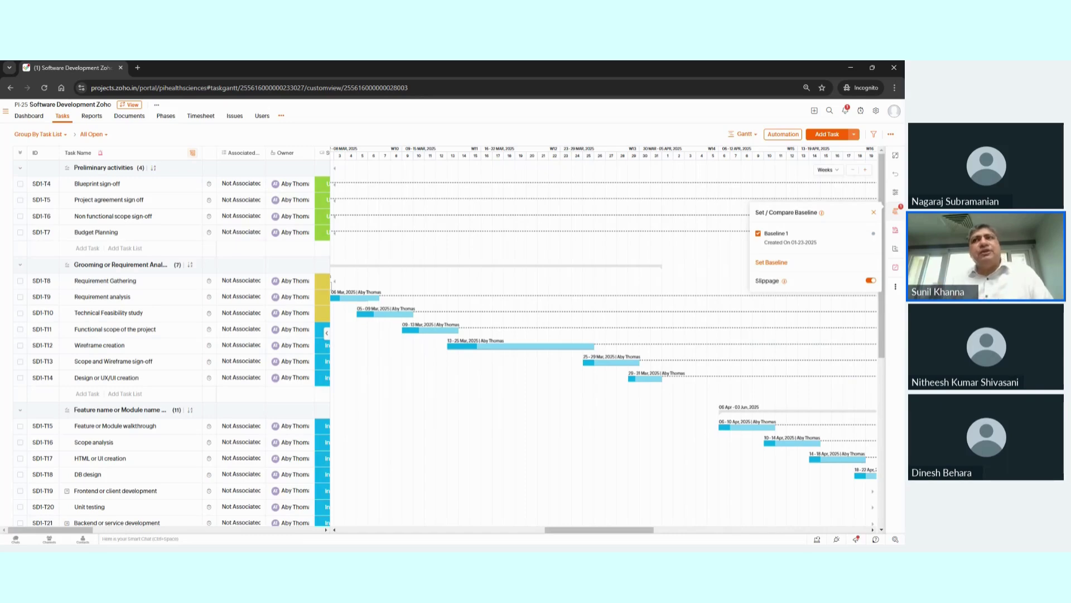
click(772, 263)
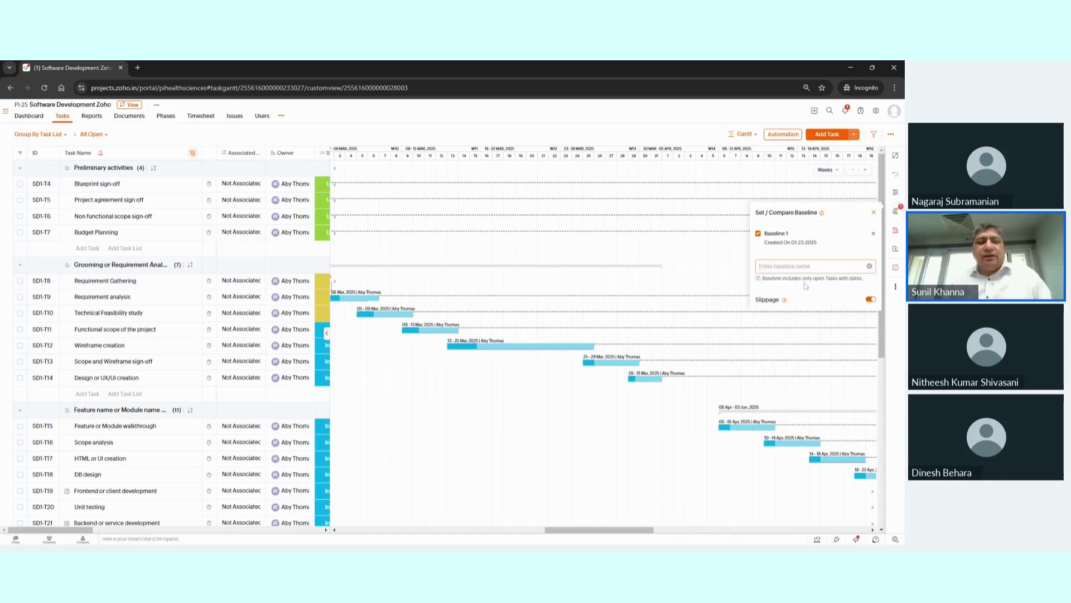
text(Bas)
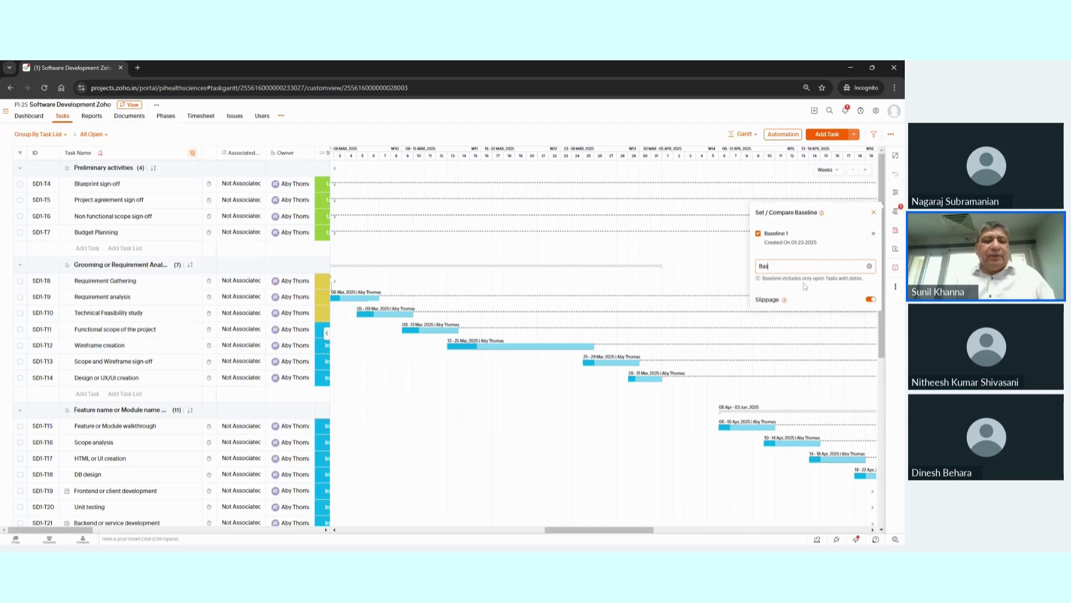
text(eline 2)
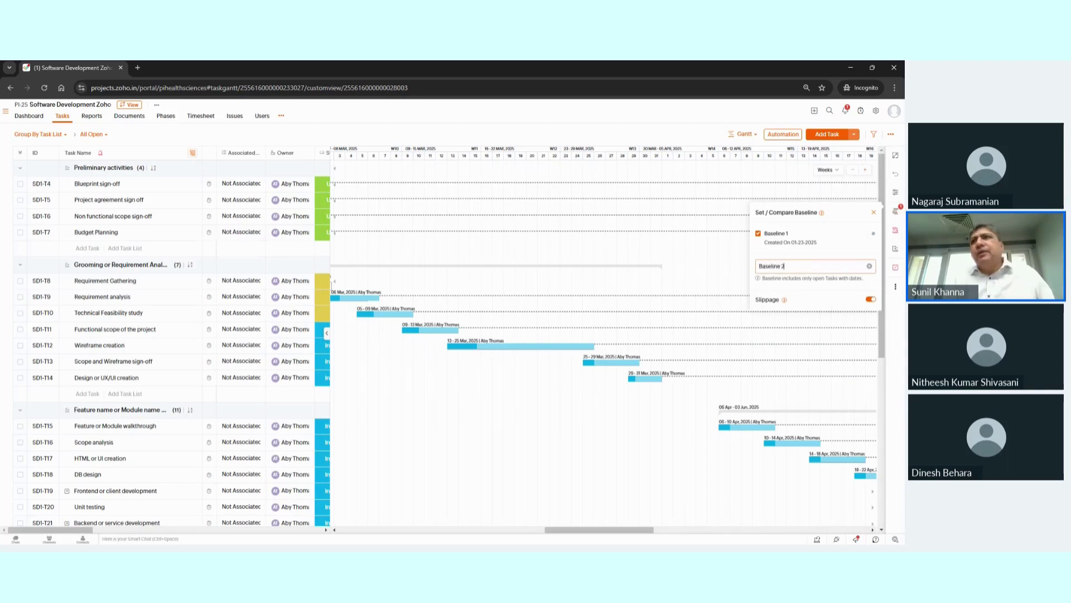
key(Return)
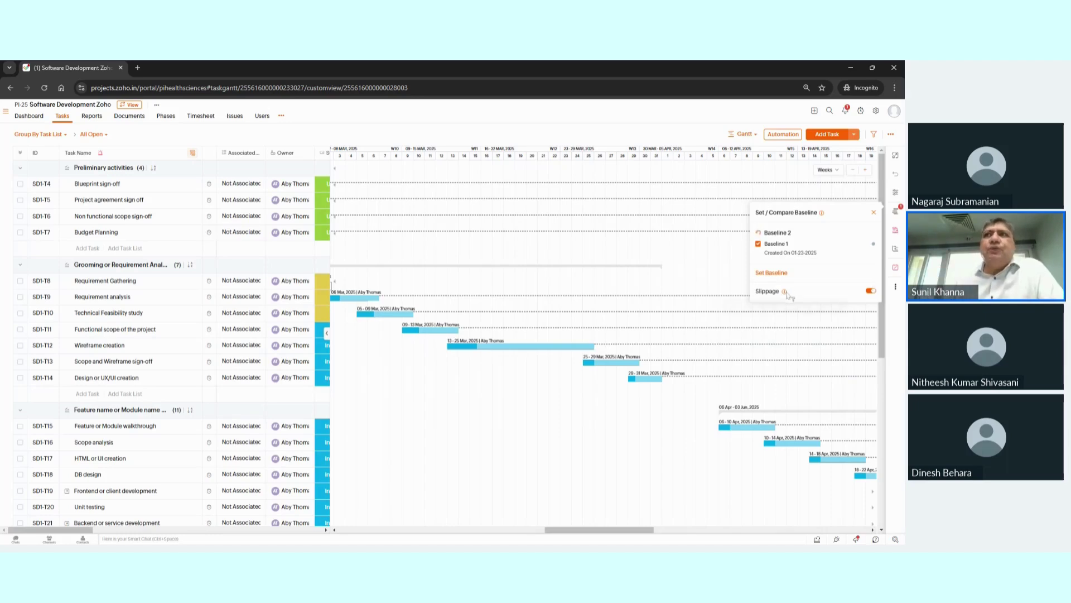
click(875, 213)
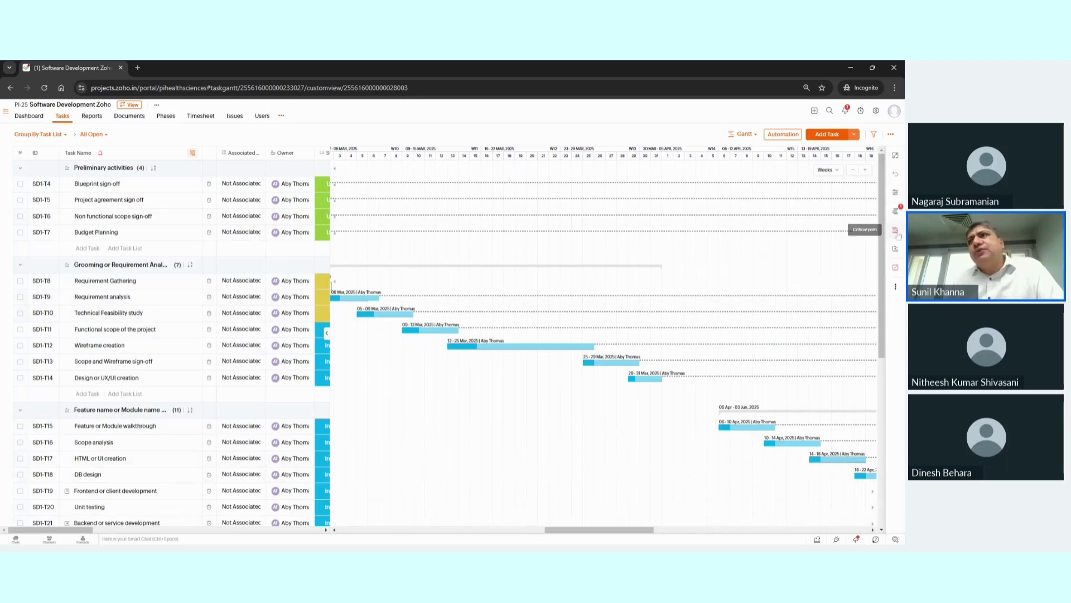
Step: Show the Gantt chart's Timeline, look along the Grooming or Planning stage phase, and hide the Timeline again
mouse_move(897, 234)
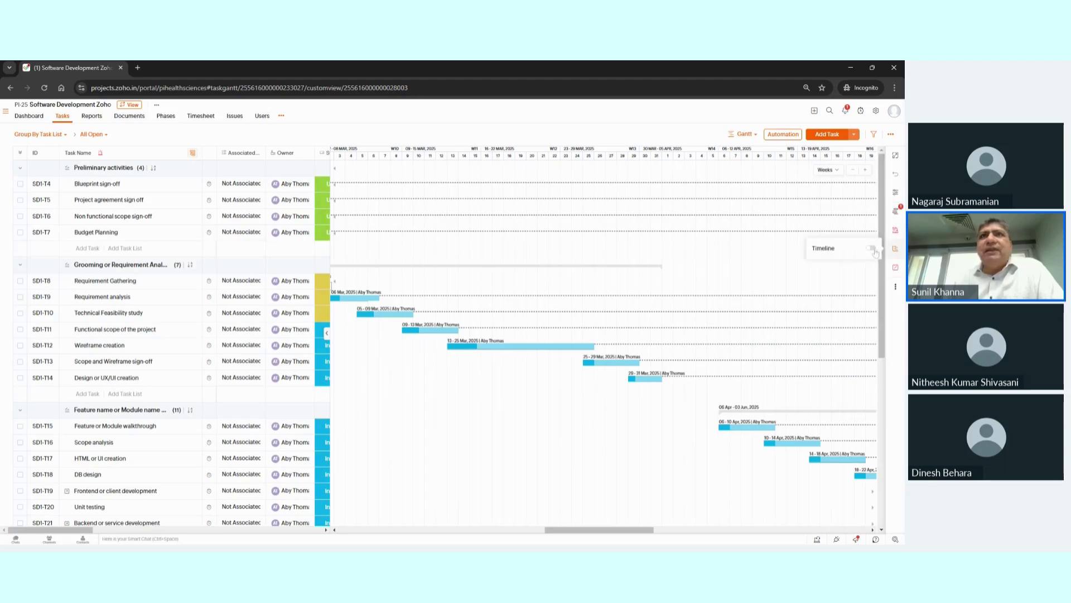
click(873, 249)
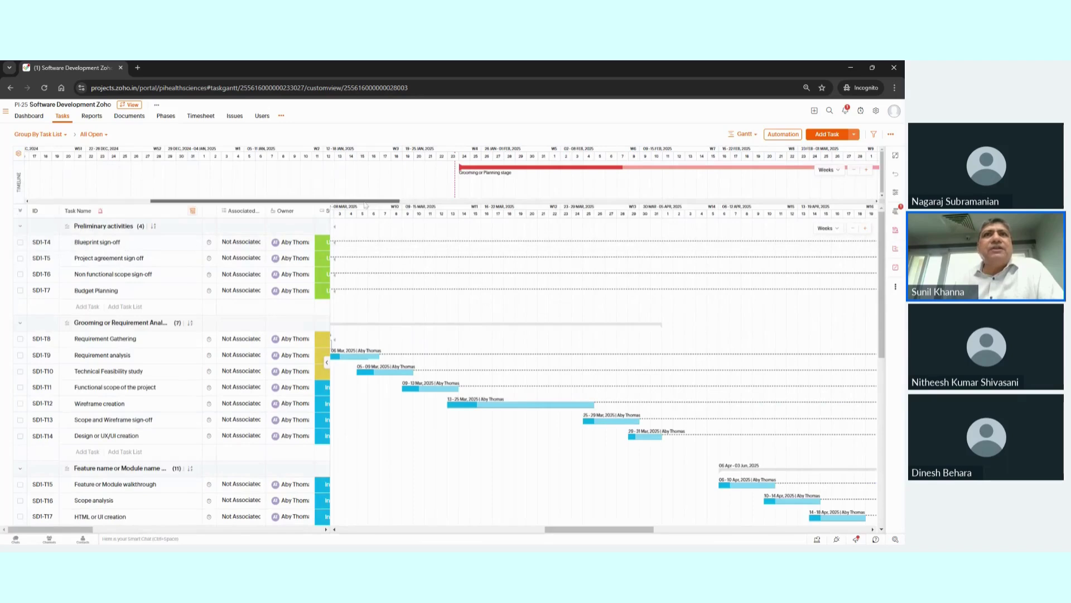
drag(377, 202, 432, 196)
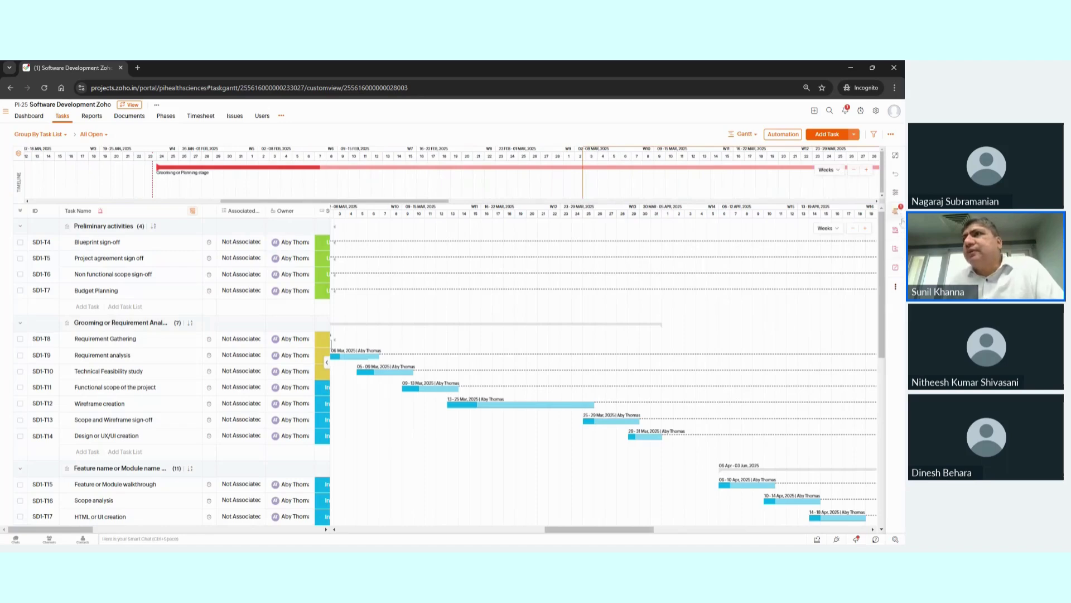
click(895, 249)
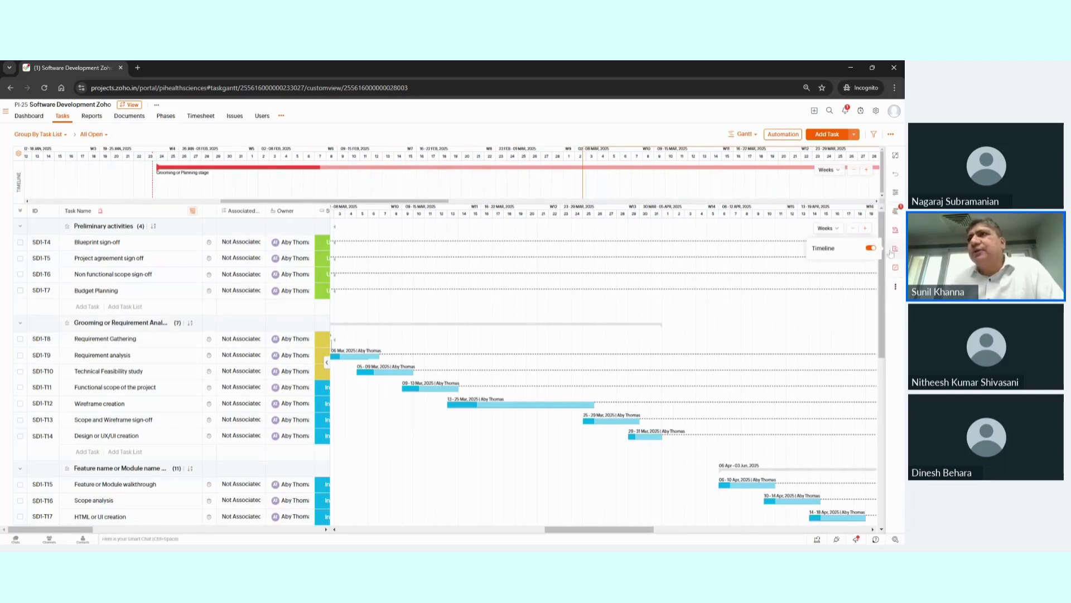
click(869, 249)
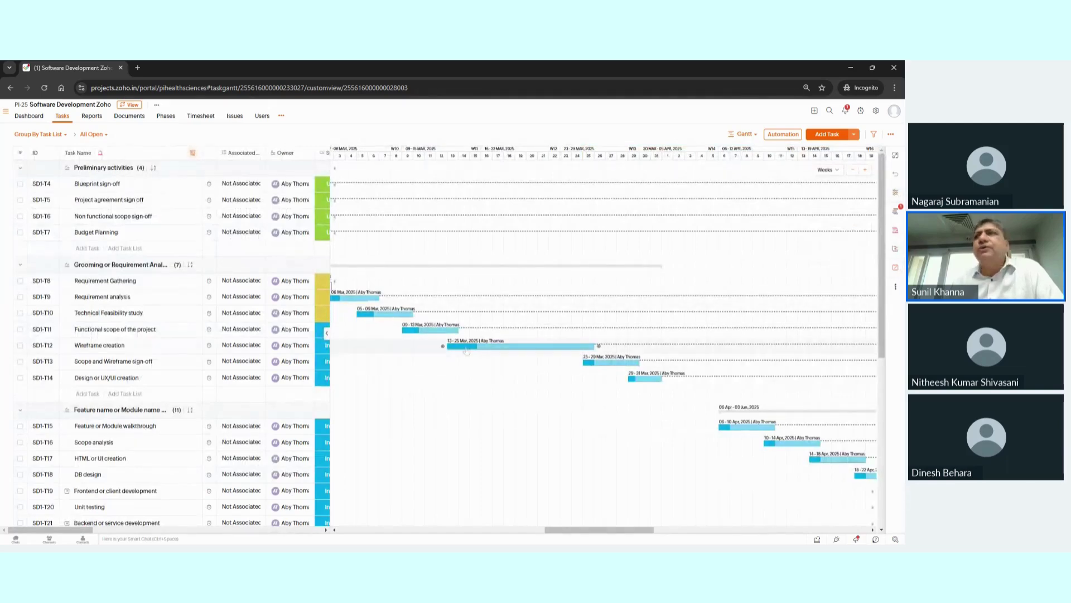
Step: Switch the project's tasks to Kanban view and look through the tasks in the In Progress column
click(896, 193)
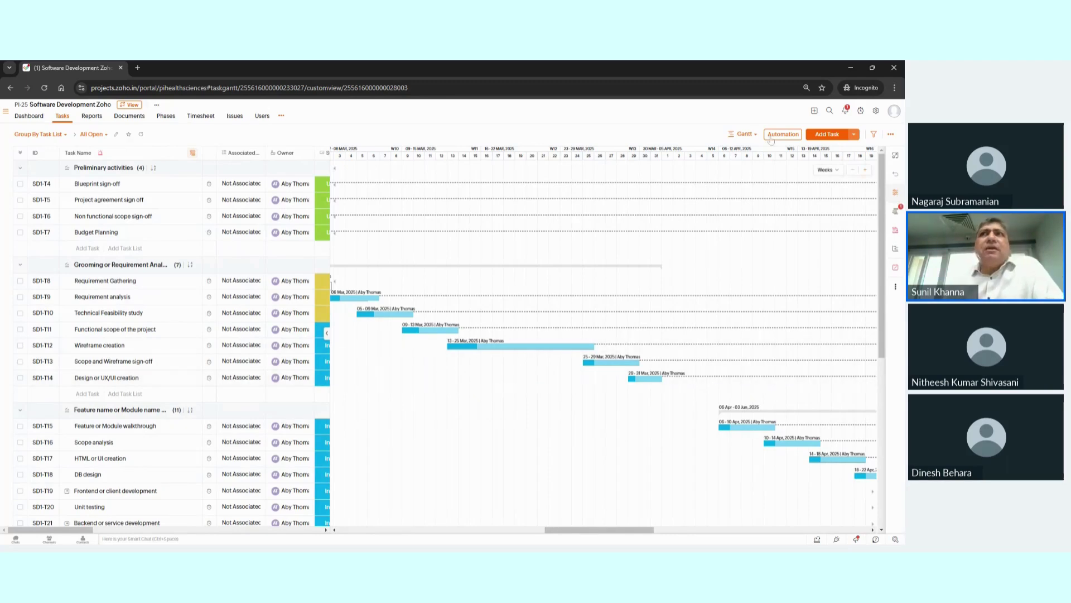
click(752, 135)
click(740, 178)
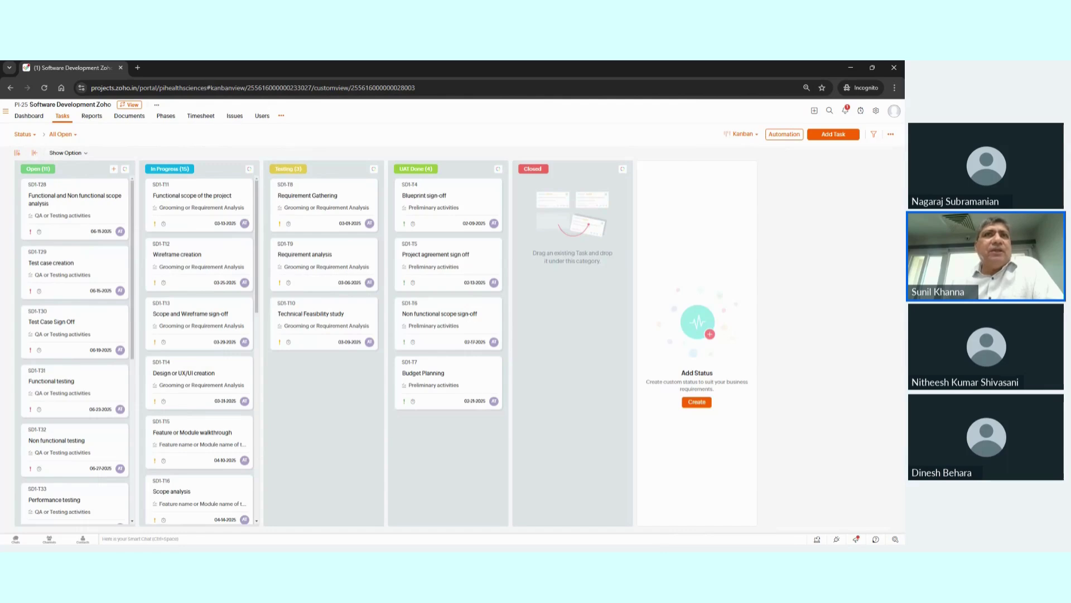
scroll(151, 300, down, 3)
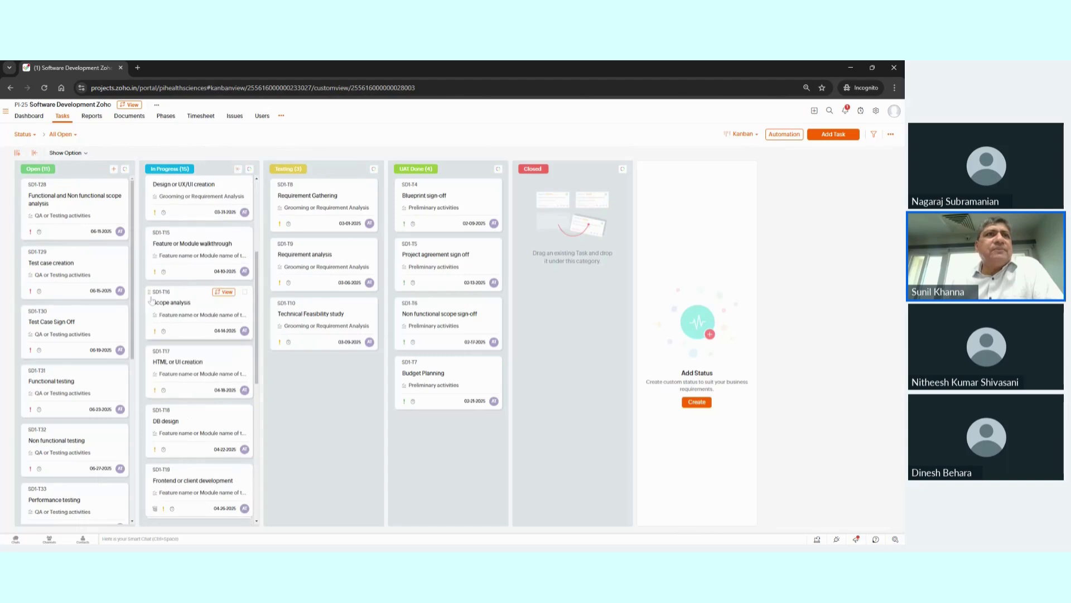
scroll(151, 300, up, 3)
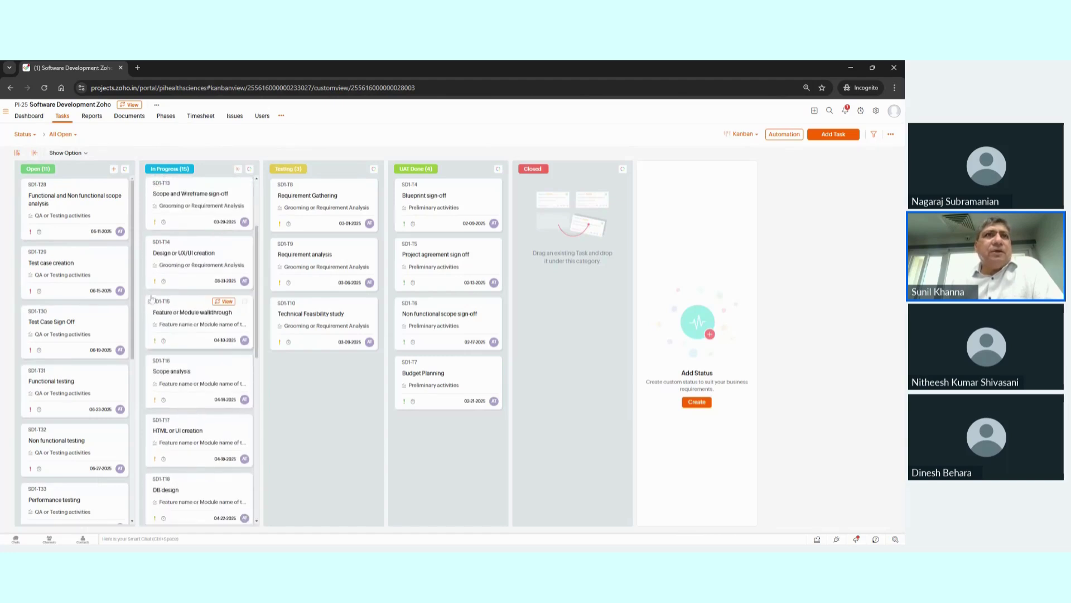
scroll(151, 300, up, 2)
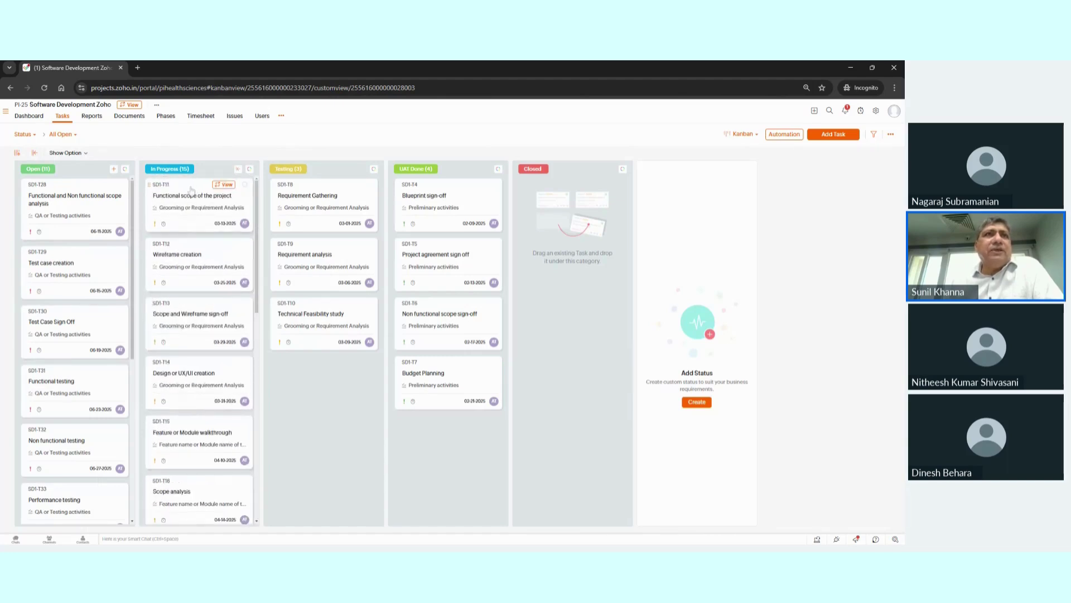
Step: Move the Functional scope of the project task from In Progress to Testing and back to In Progress
drag(192, 193, 321, 199)
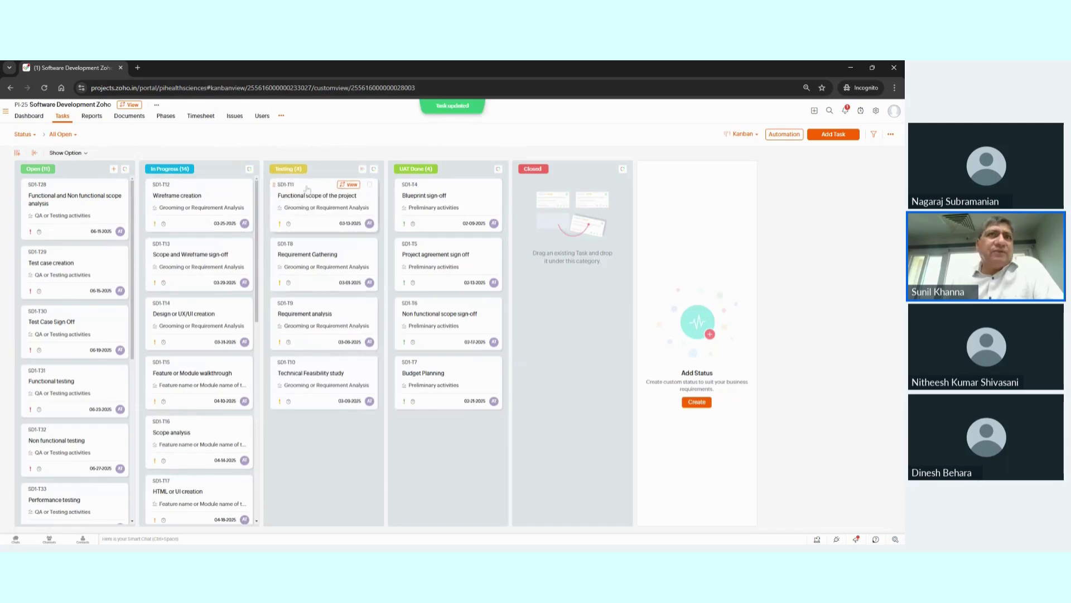
drag(304, 188, 194, 190)
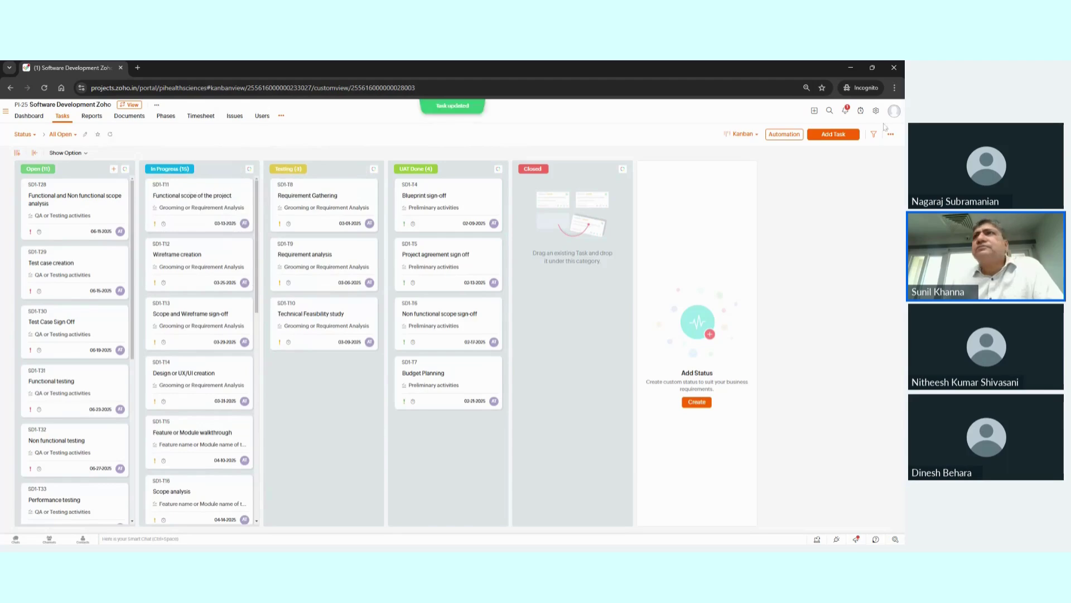
Step: Switch the project's tasks back to List view and open the Workload Report to examine the task owner's monthly allocation
click(741, 136)
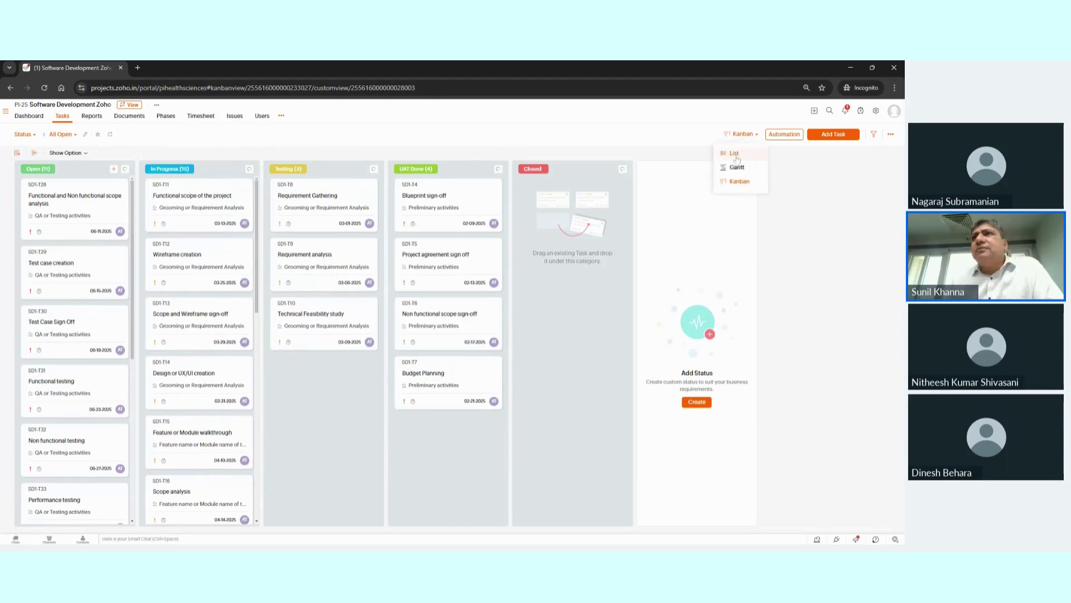
click(734, 153)
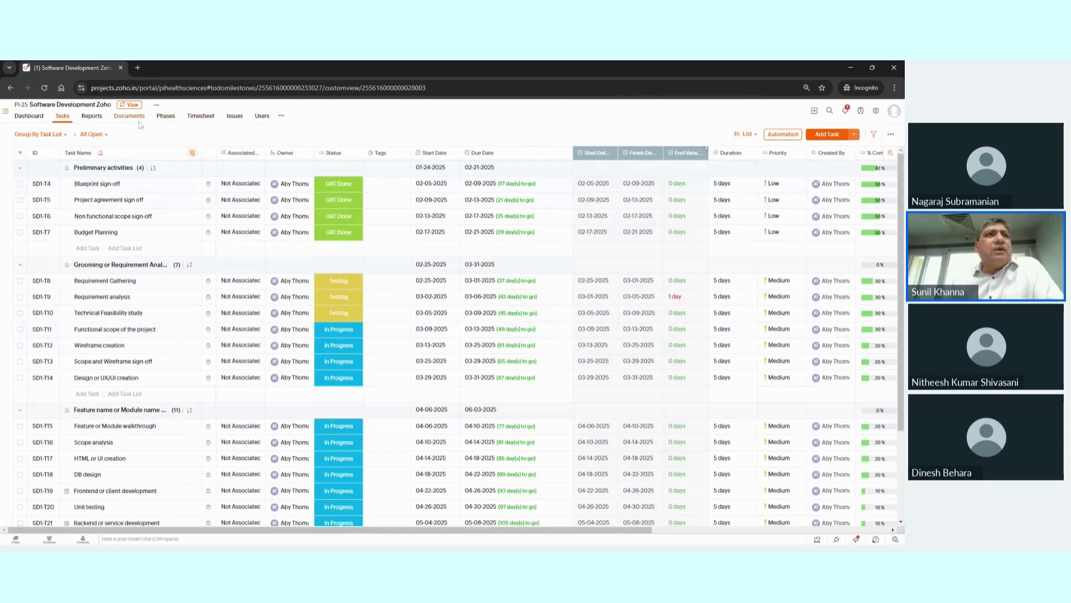
click(92, 116)
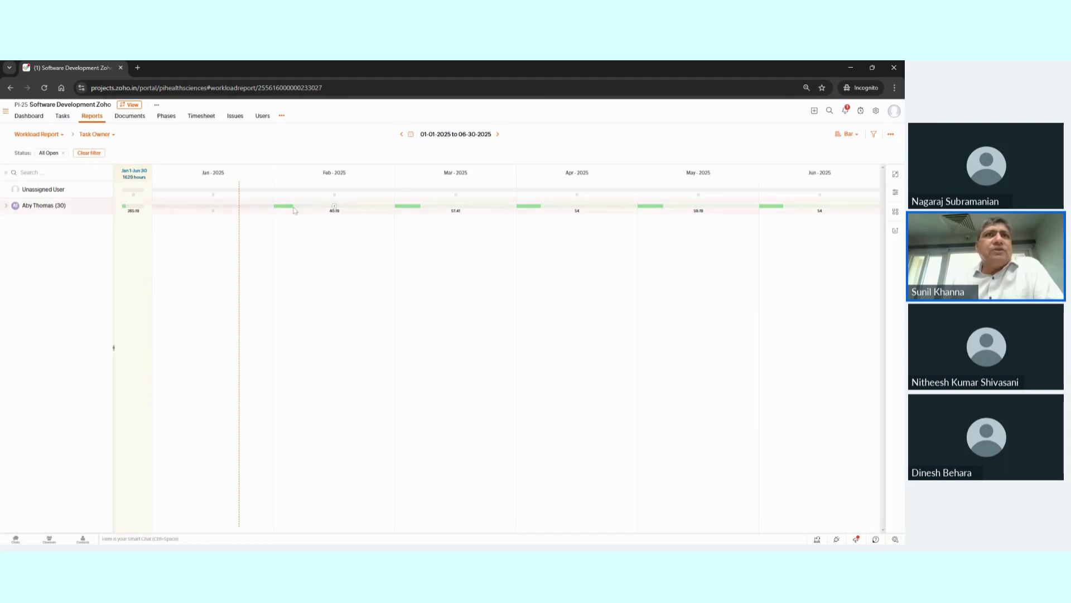
mouse_move(296, 211)
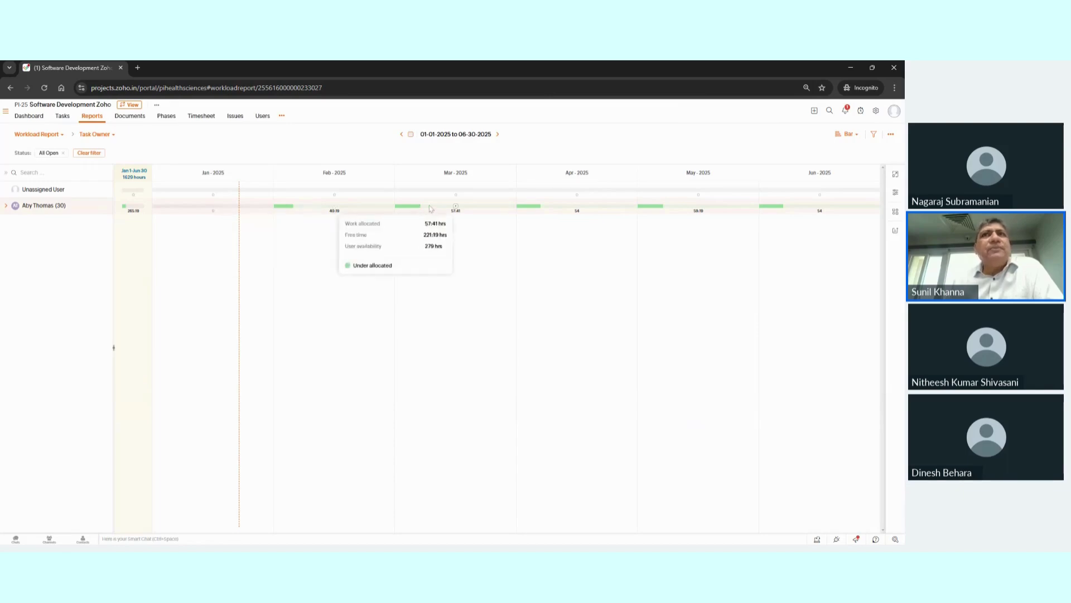
mouse_move(525, 210)
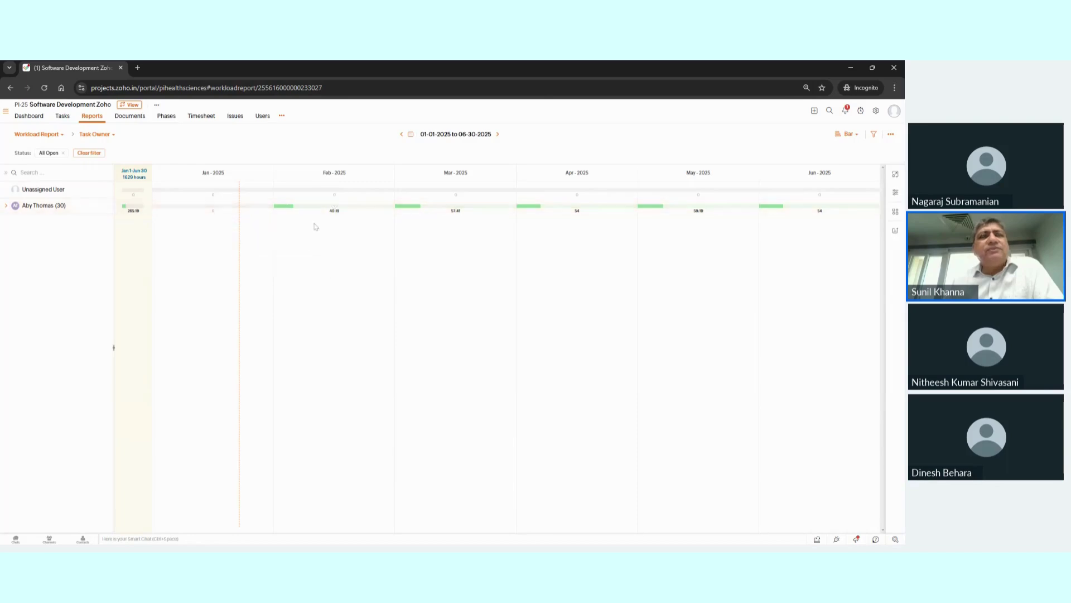
Step: Expand the owner's tasks in the Workload Report, view the work-hour settings of Blueprint sign-off and Project agreement sign off, and collapse them again
click(5, 206)
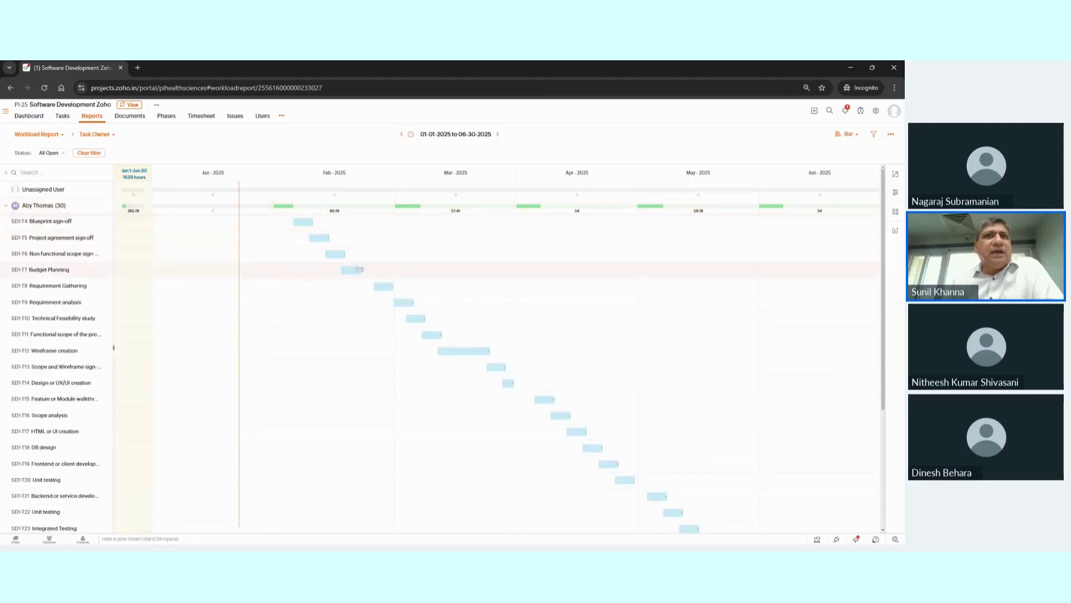
click(304, 221)
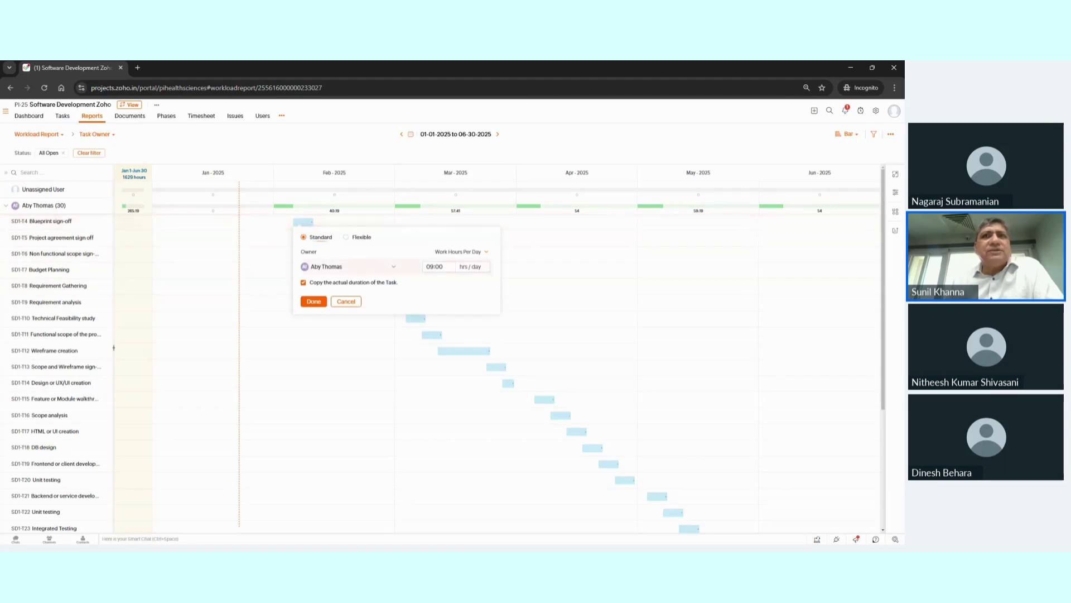
click(517, 239)
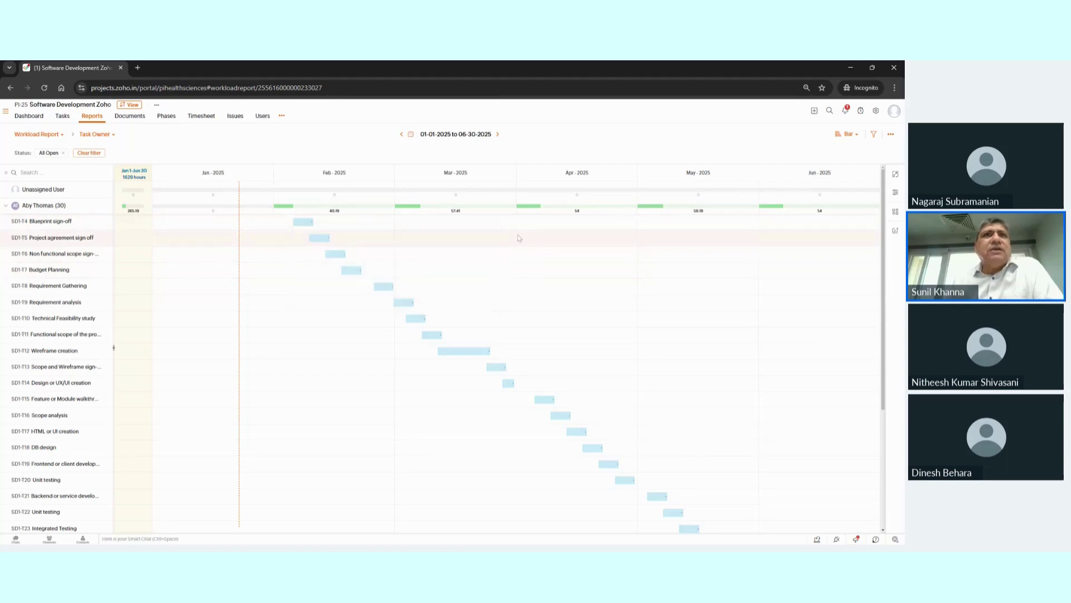
click(320, 238)
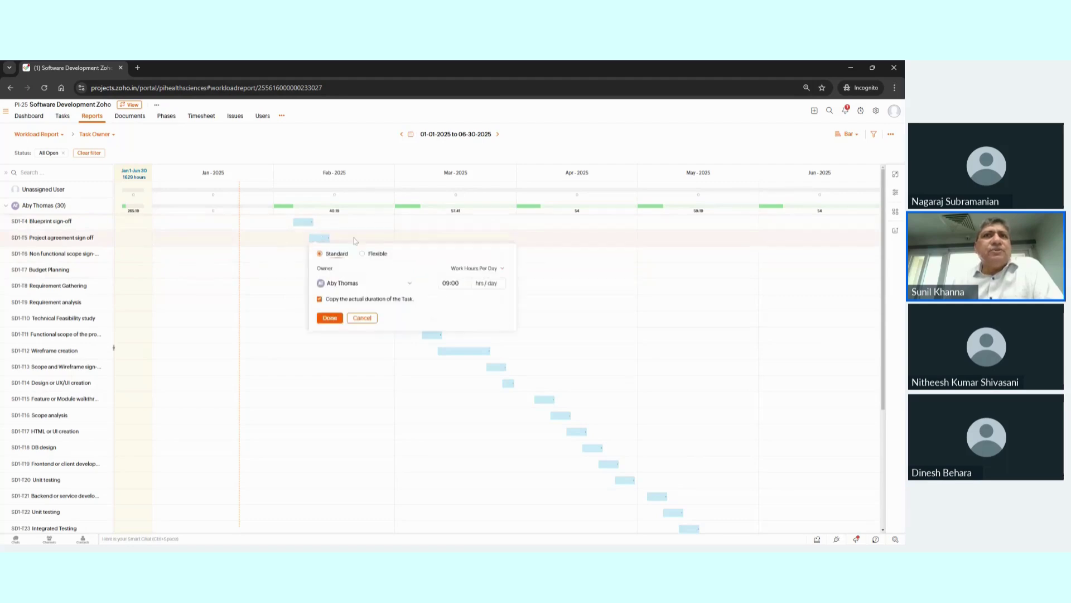
click(570, 246)
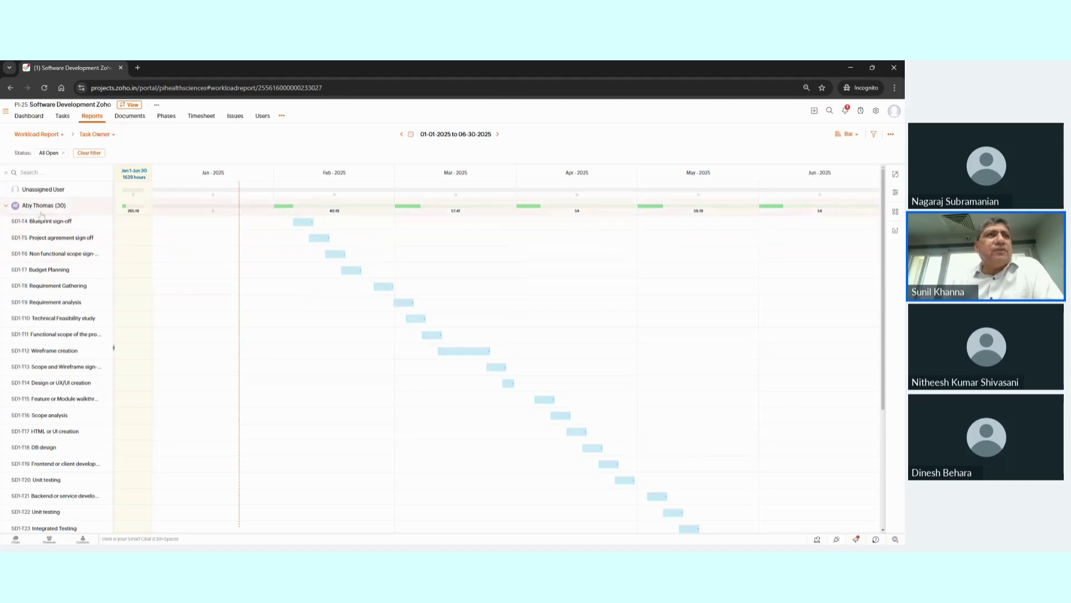
click(6, 206)
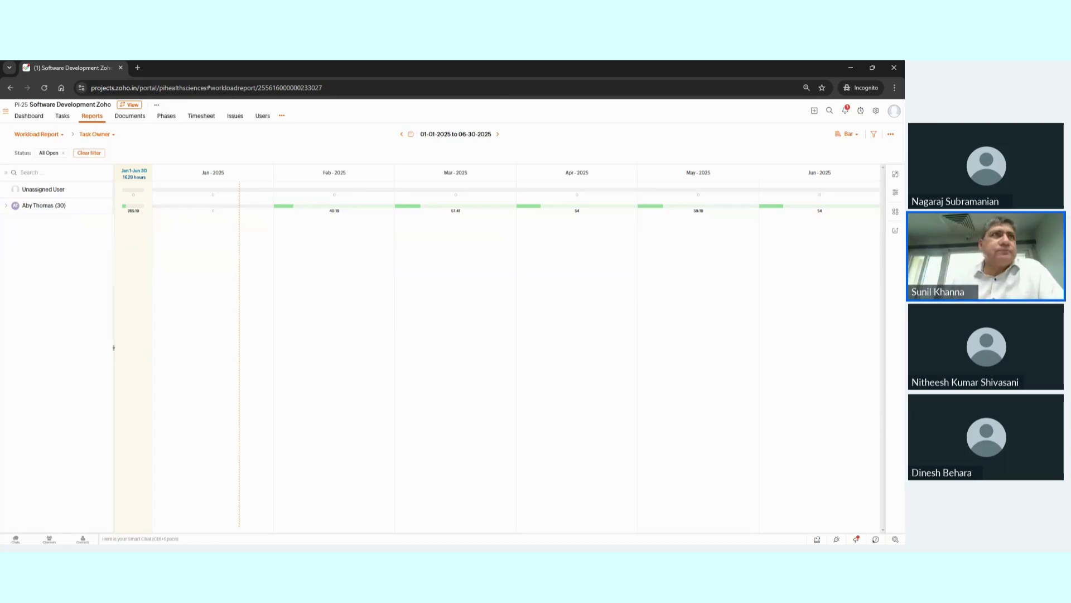
Step: Visit the project's Documents and Phases pages and open its Timesheet
click(130, 117)
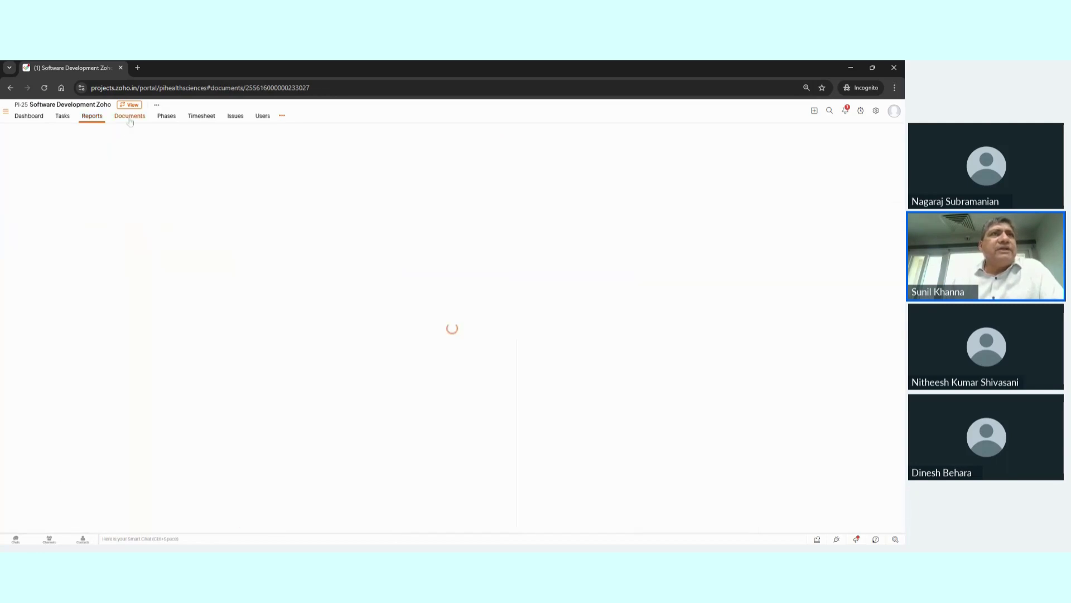
click(166, 117)
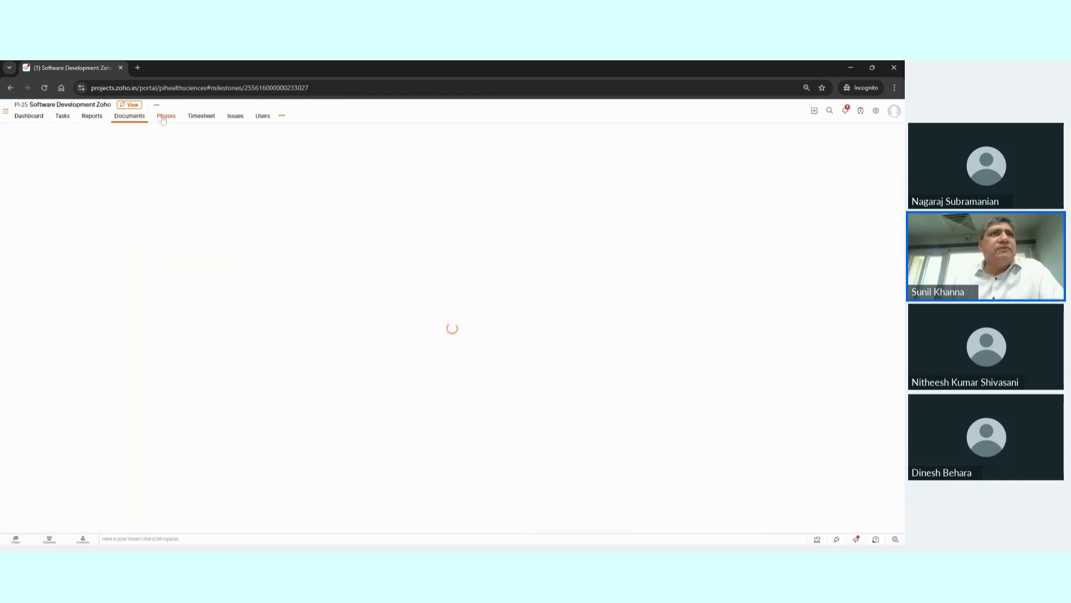
click(196, 117)
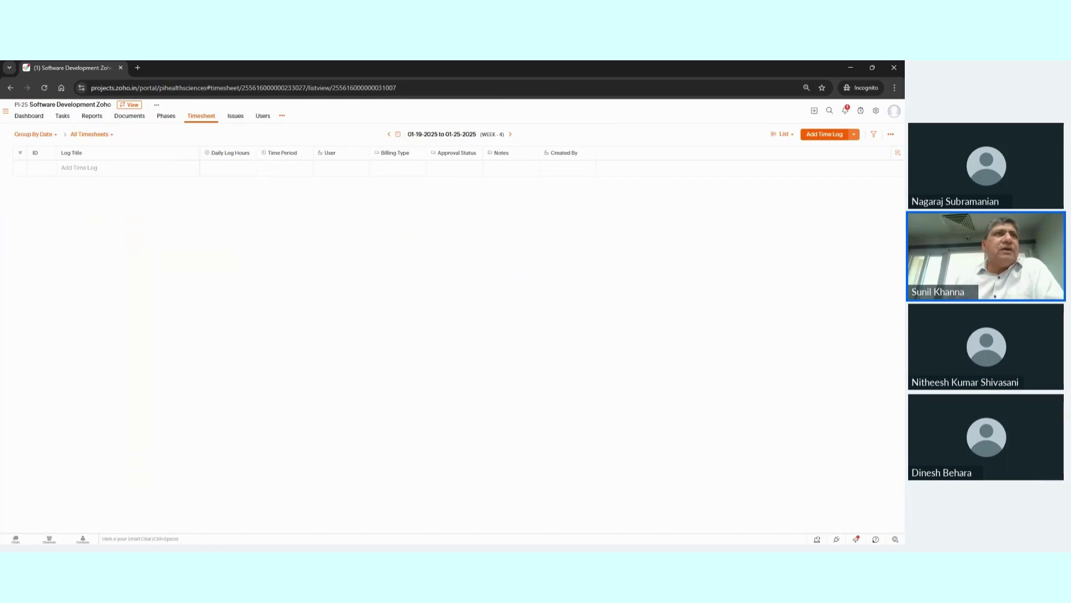
Step: Add a time log of 8 hours for the Blueprint sign-off task in the timesheet
click(82, 168)
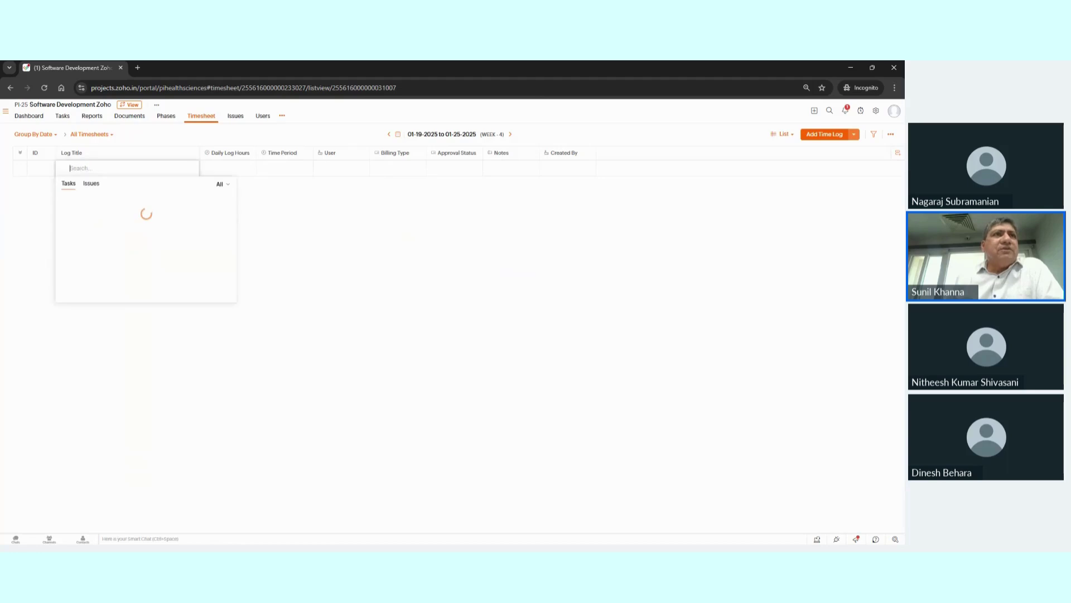
click(136, 230)
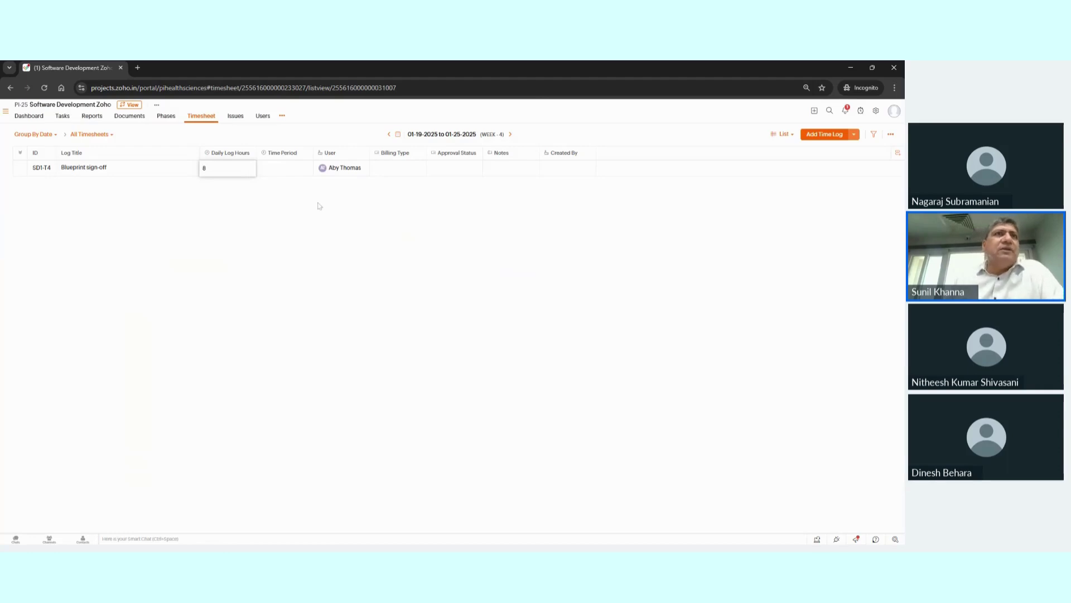
text(8)
key(Return)
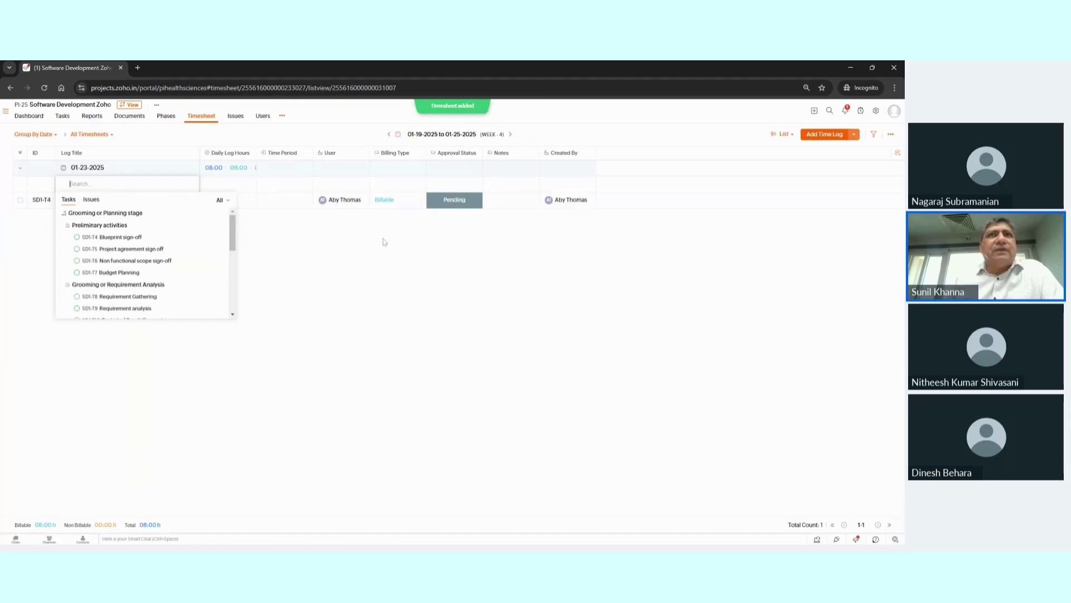
click(385, 242)
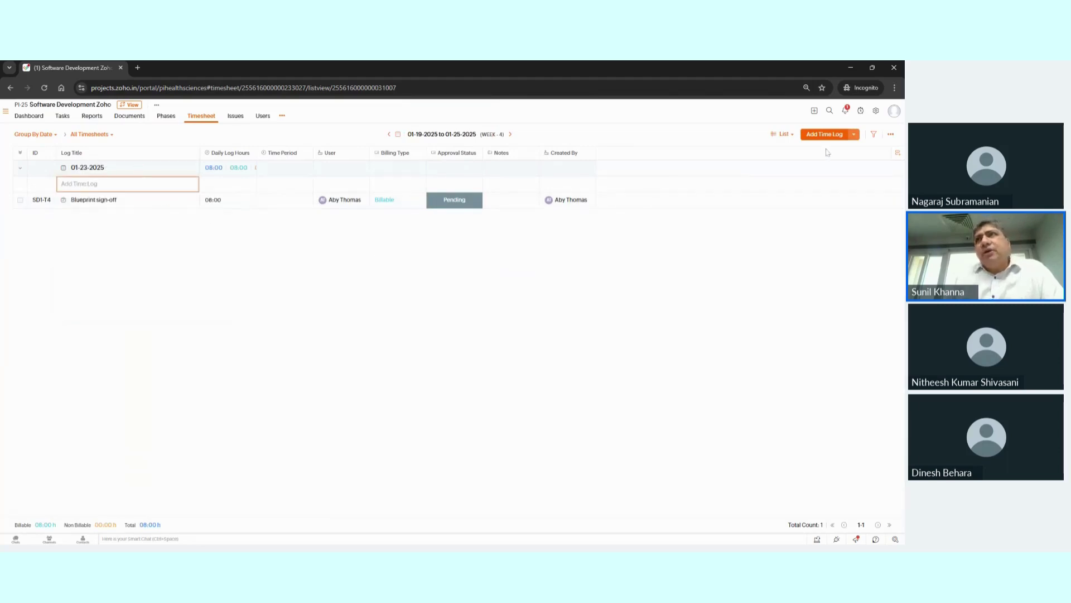
Step: Start a weekly time log and choose Blueprint sign-off and Project agreement sign off as the first two rows' tasks
click(854, 133)
click(850, 145)
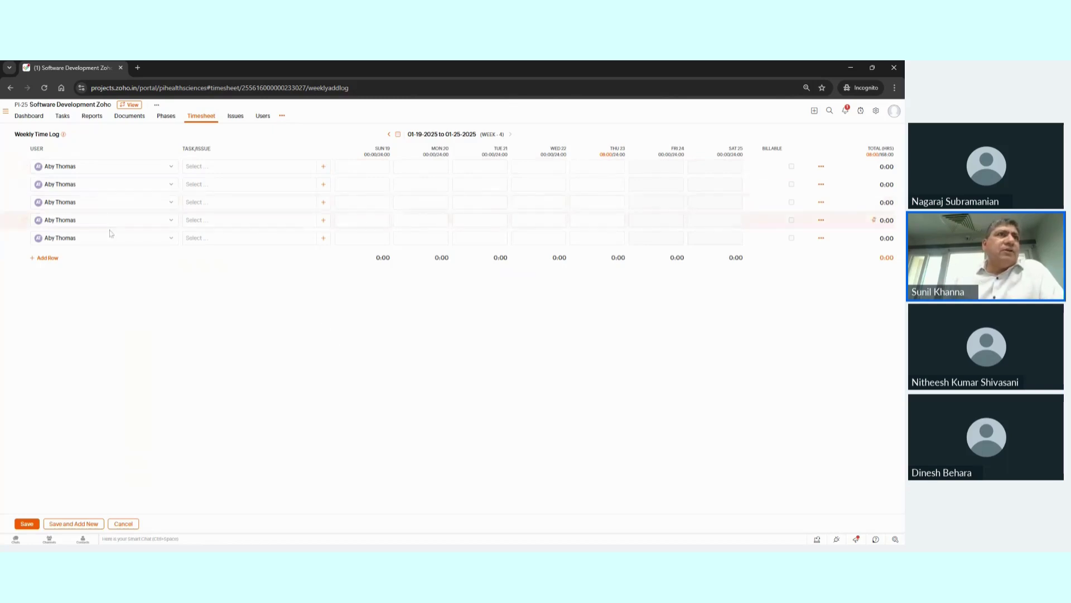
click(213, 167)
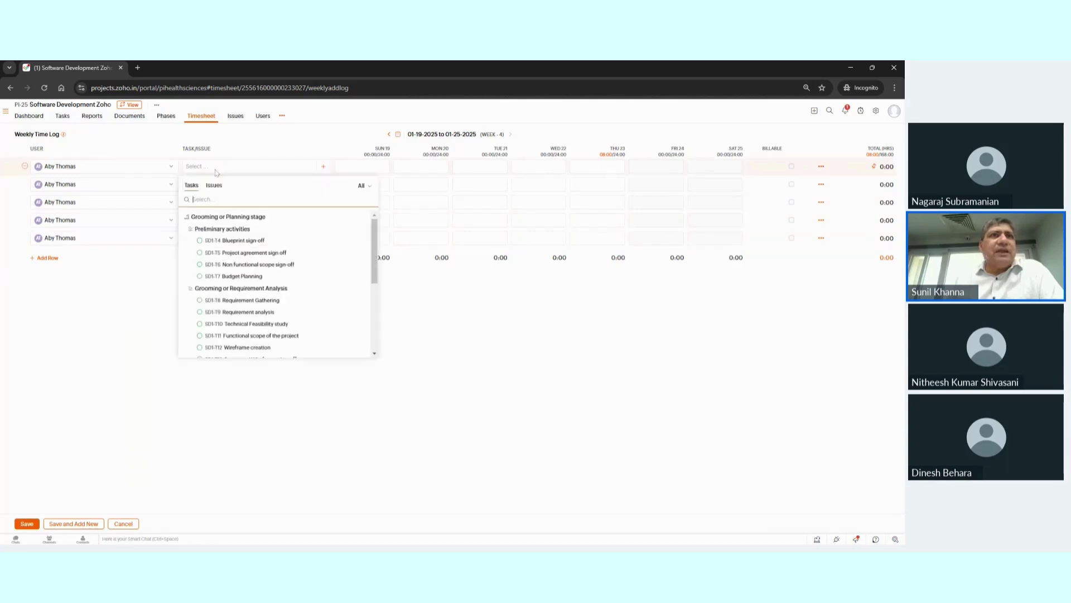
click(253, 242)
click(223, 184)
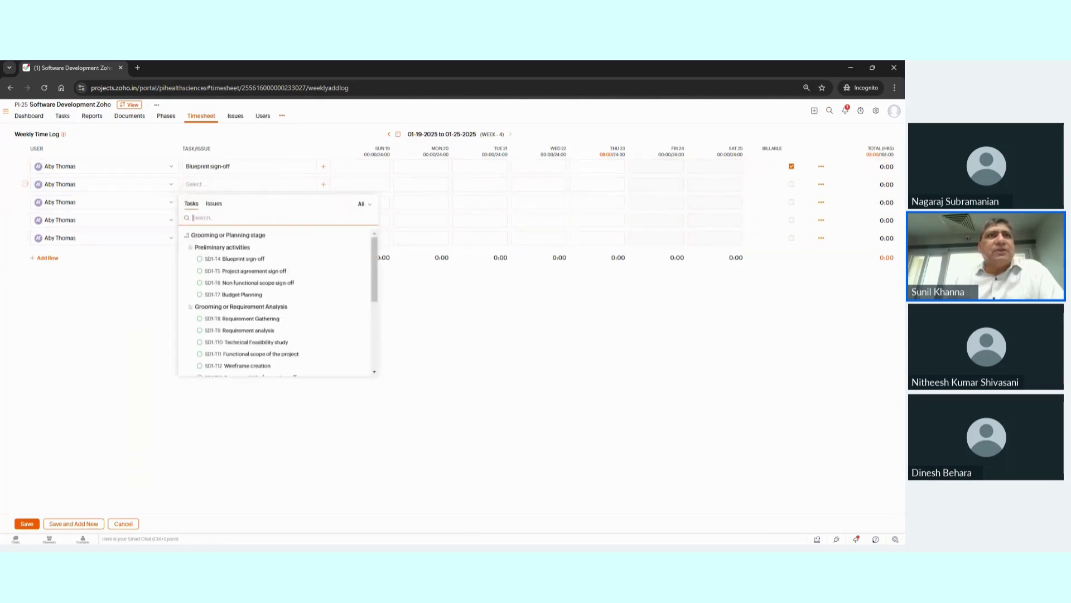
click(274, 271)
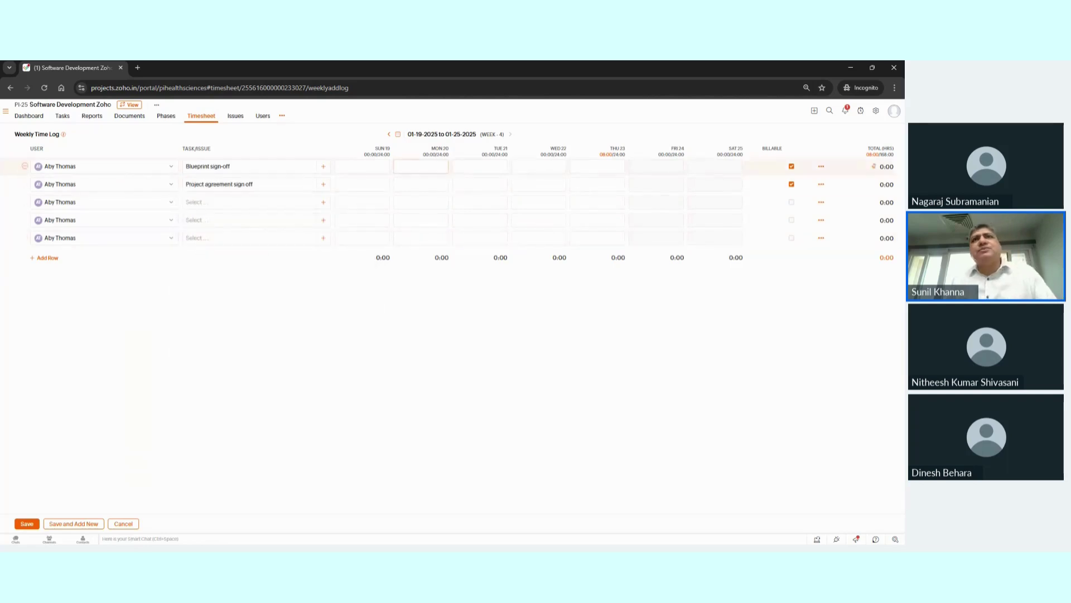
Step: Log 4 hours on Monday 20 for both Blueprint sign-off and Project agreement sign off, and save the weekly log
click(421, 167)
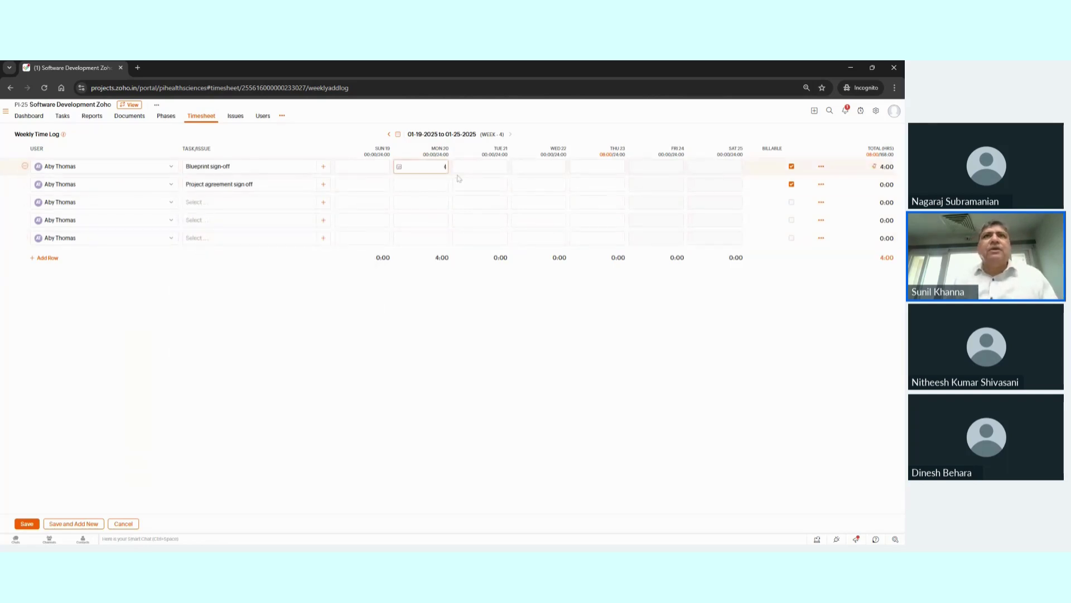
click(436, 185)
text(4)
click(501, 288)
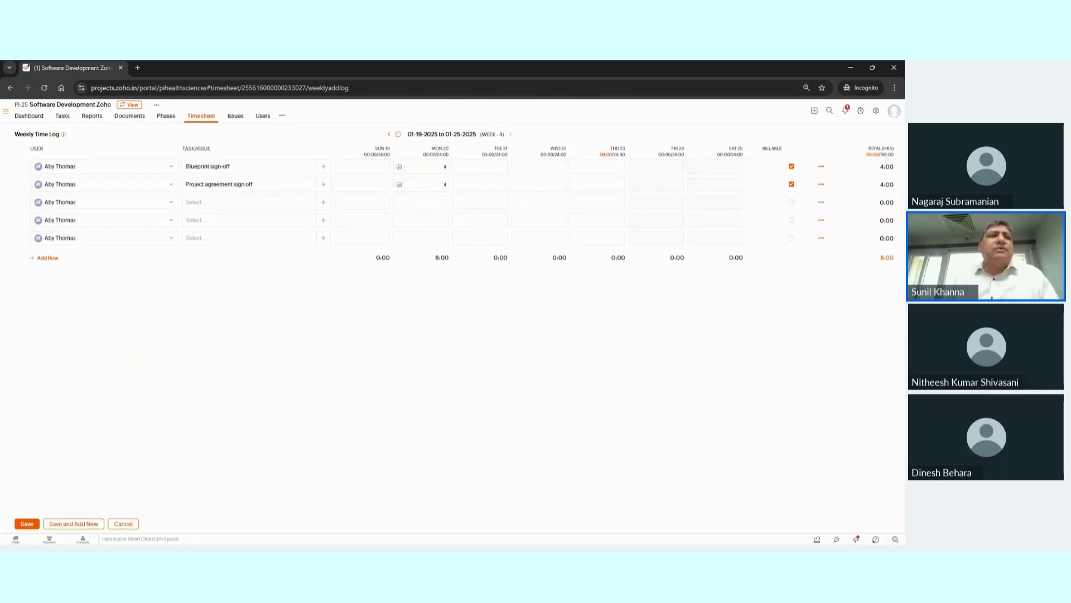
click(28, 524)
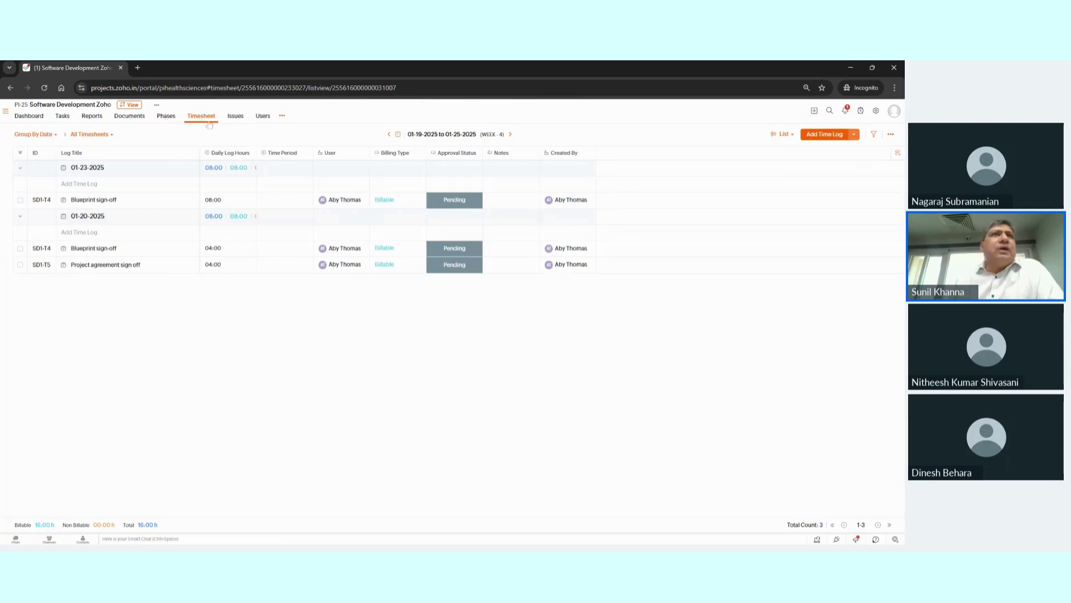
Step: View the project's Issues list, its additional section options and the portal's main navigation with the recent projects
click(233, 117)
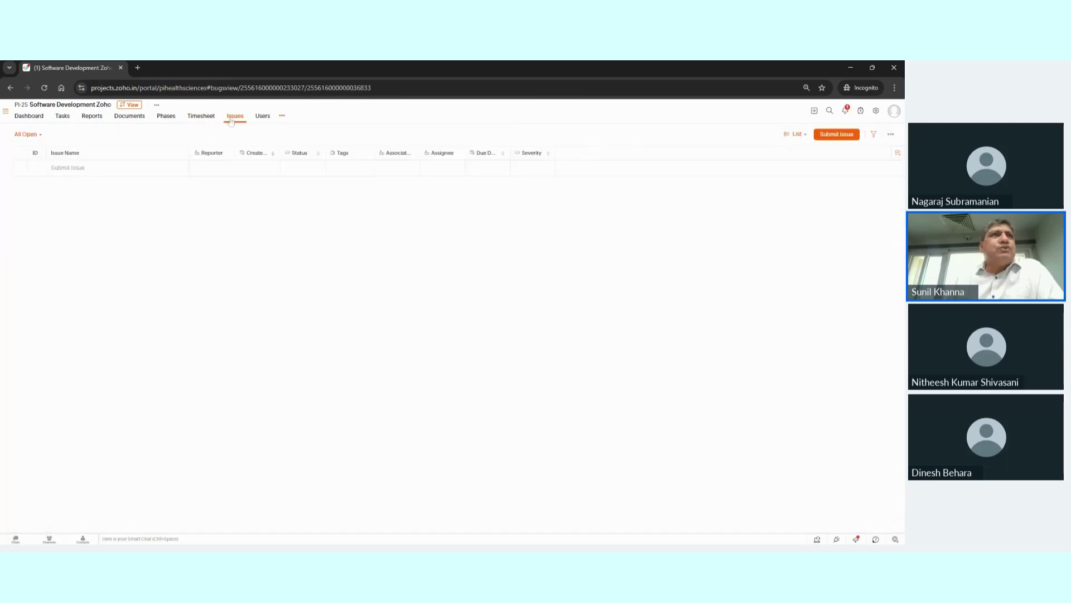
click(283, 118)
mouse_move(8, 114)
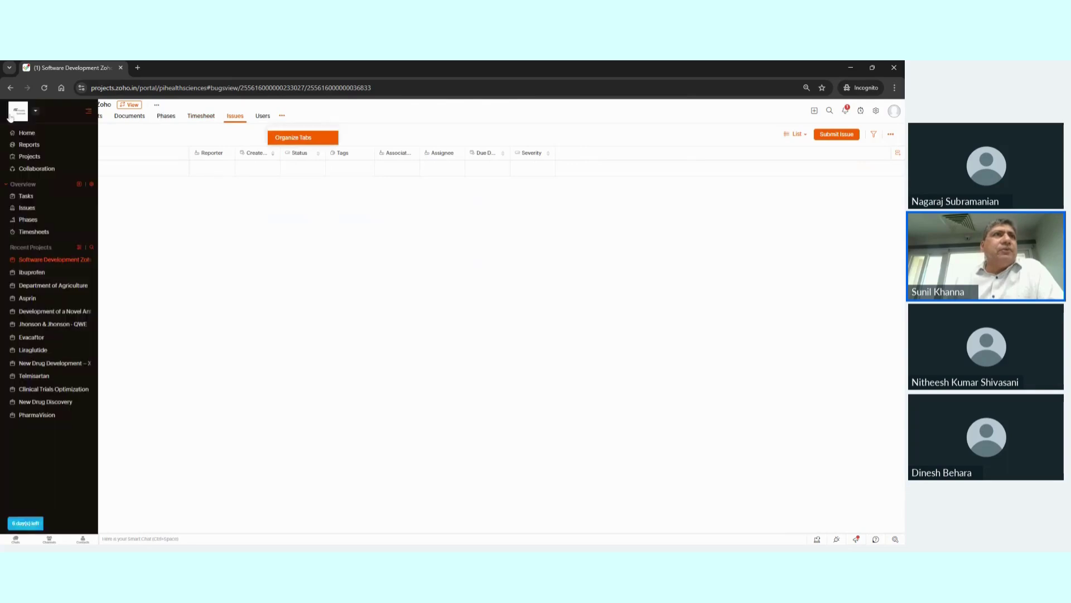
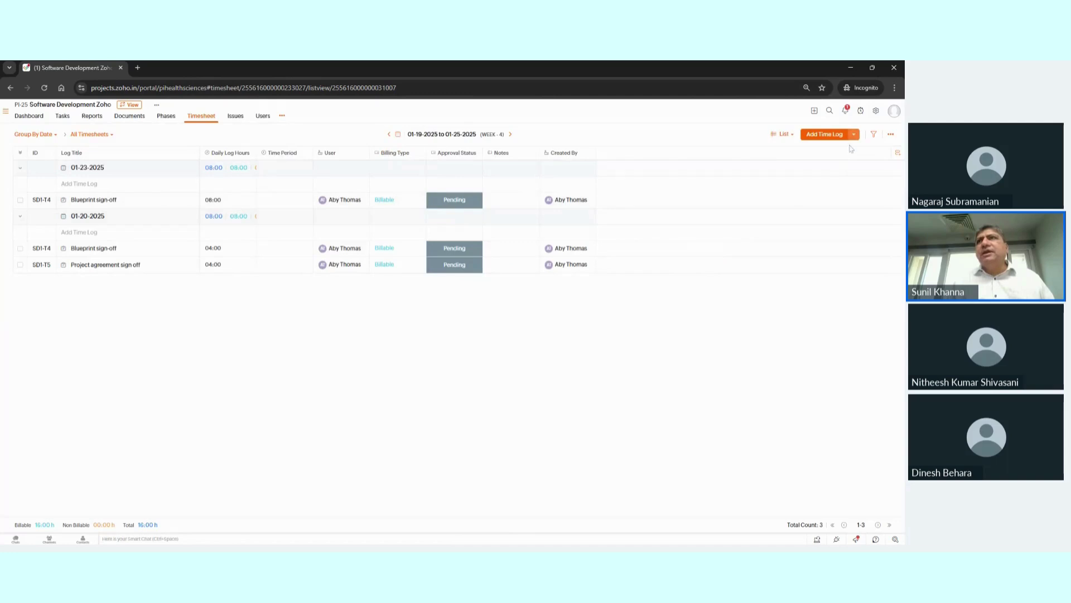
Step: Start another weekly time log and check which project users can be chosen for the first row
click(853, 134)
click(831, 149)
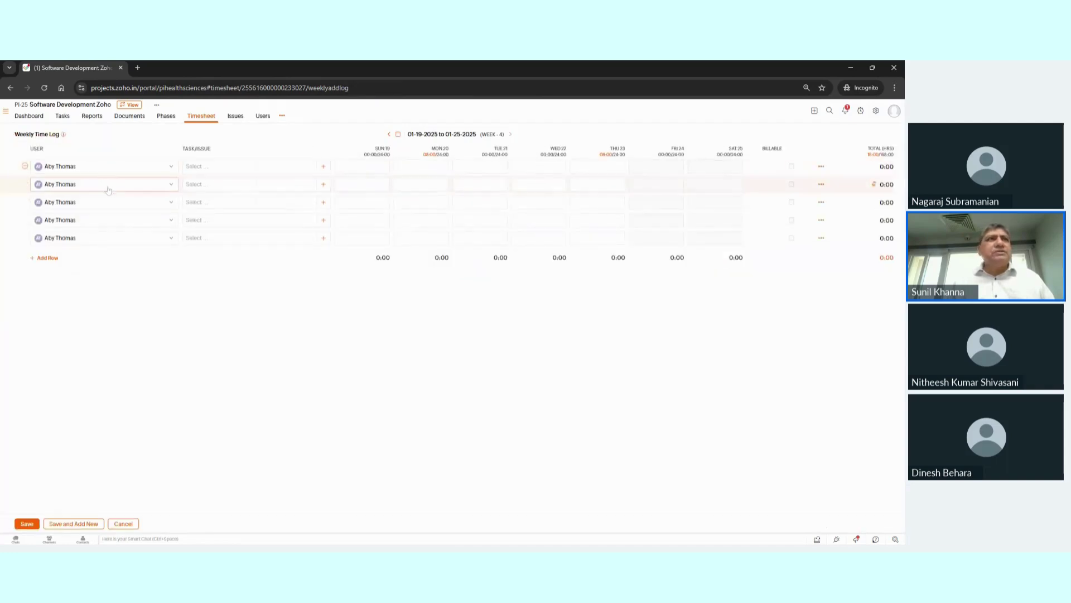
click(143, 171)
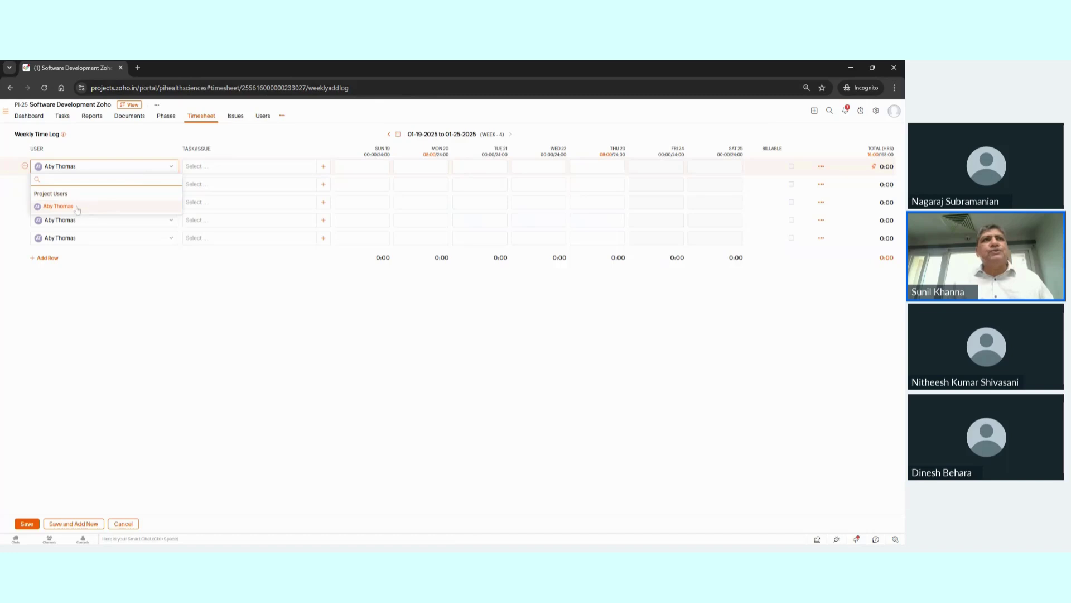
click(123, 169)
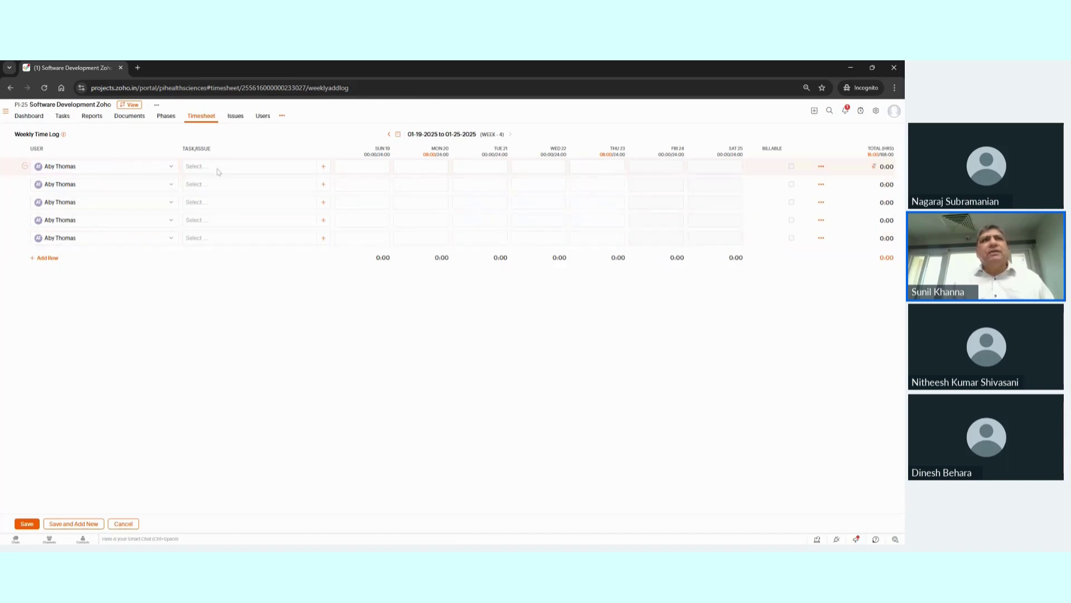
click(147, 170)
click(146, 170)
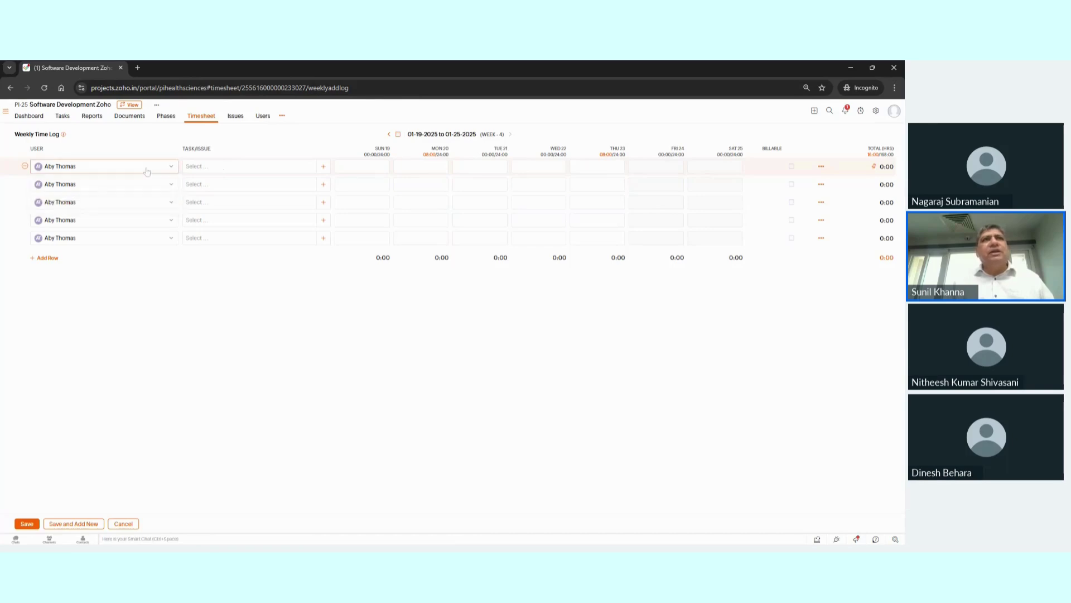
Step: Look through the project's tasks and choose Blueprint sign-off as the first row's task in the weekly time log
click(217, 168)
scroll(259, 306, down, 5)
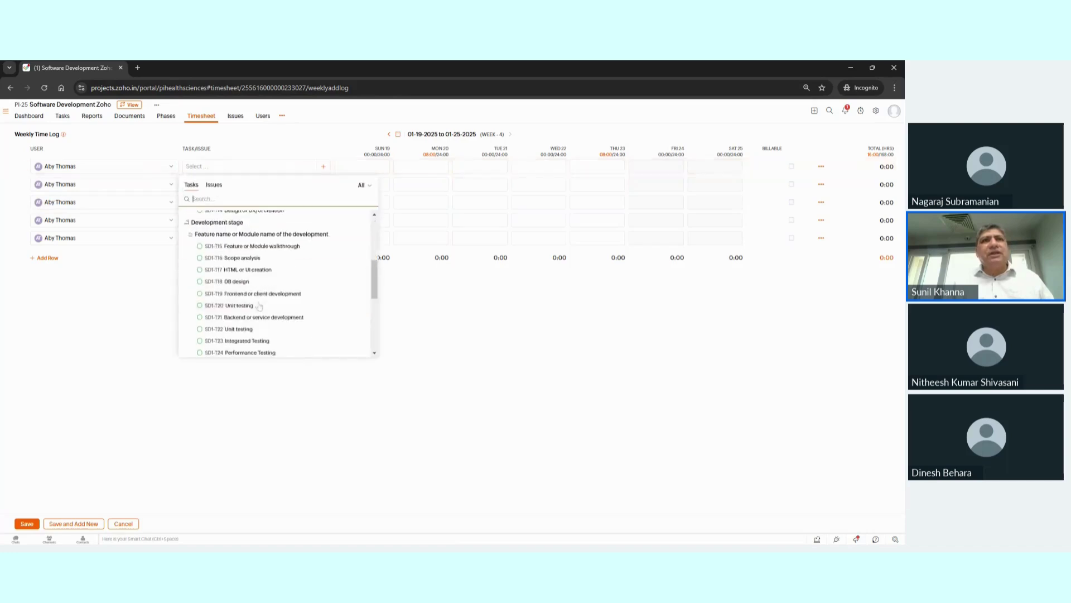
scroll(258, 305, up, 8)
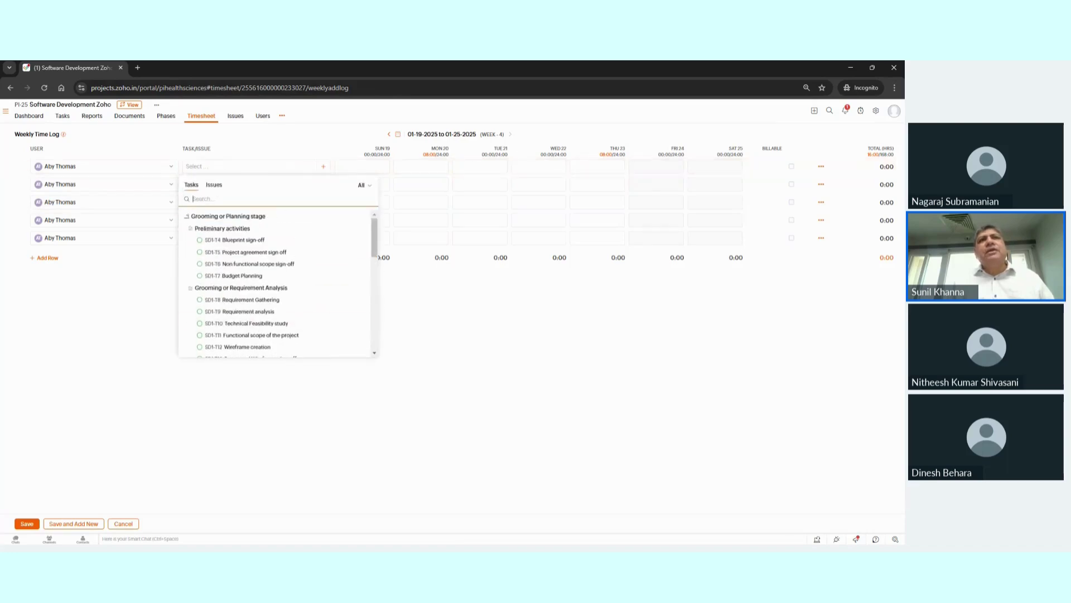
click(243, 241)
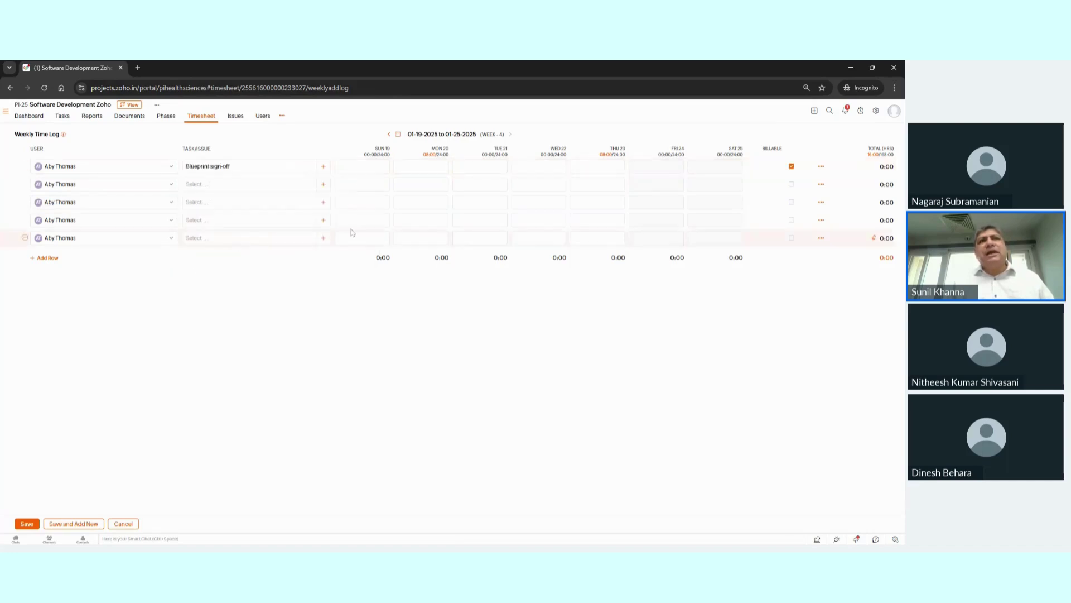
Step: Choose Project agreement sign off as the second row's task and enter 2 hours per day for Blueprint sign-off from Monday 20 to Thursday 23
click(282, 189)
click(265, 272)
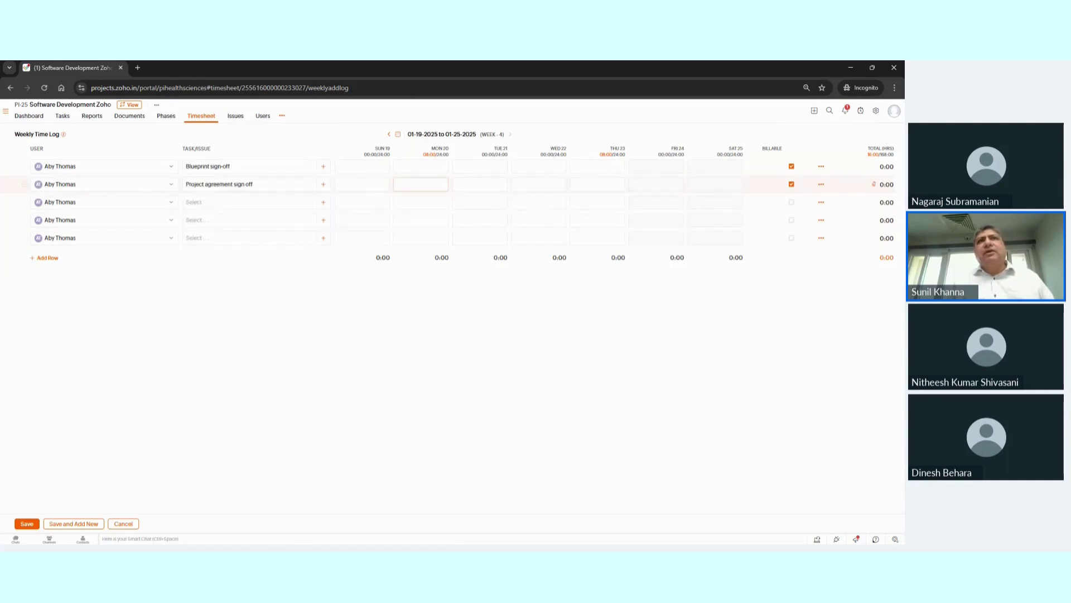
click(421, 167)
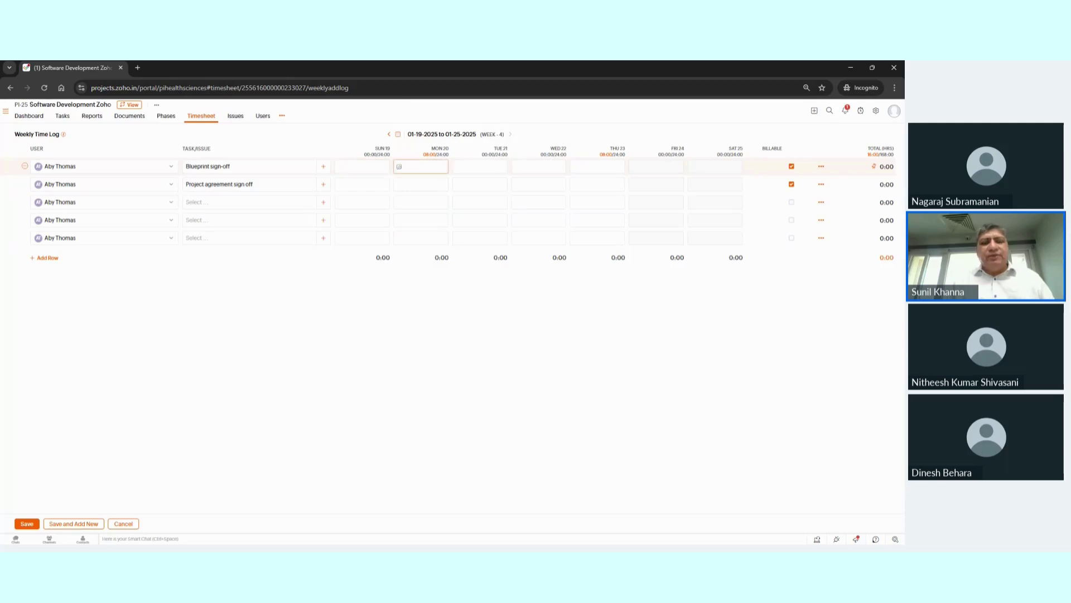
text(2)
key(Tab)
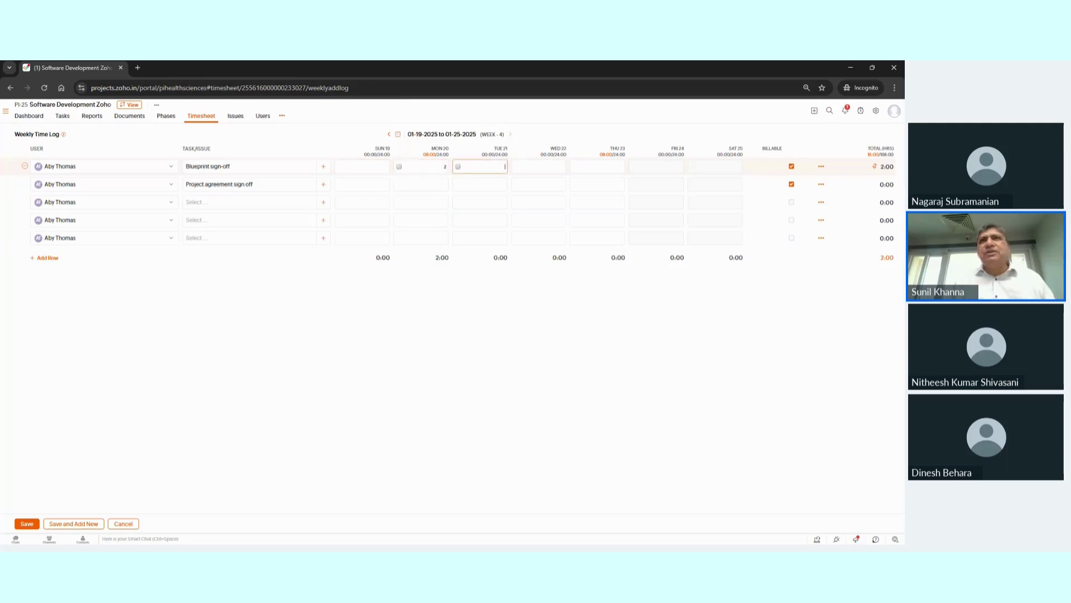
text(2)
key(Tab)
text(2)
key(Tab)
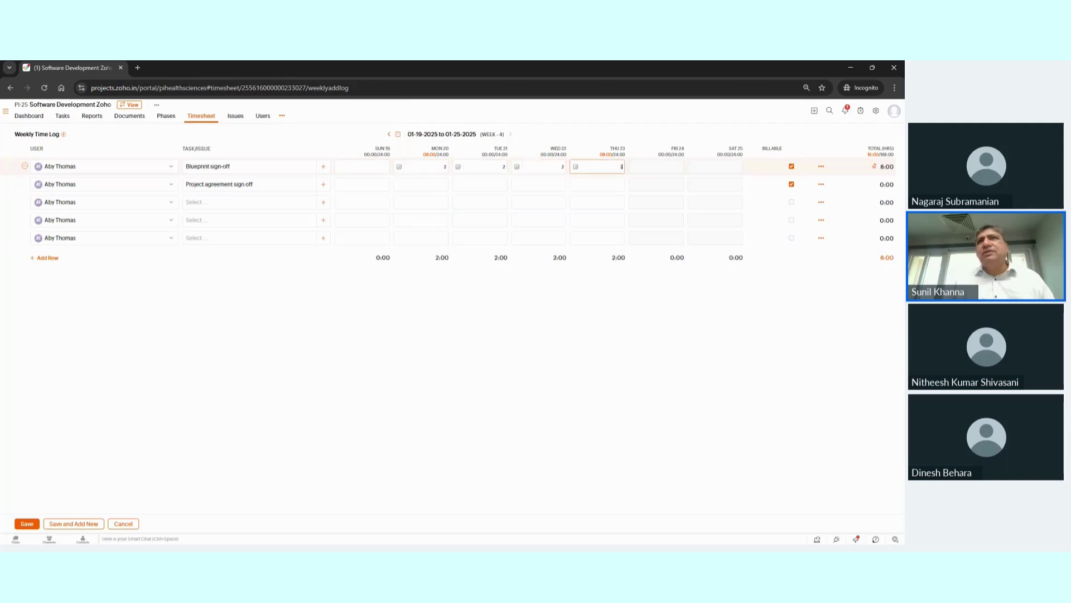
Step: Enter 6 hours per day for Project agreement sign off from Monday 20 to Thursday 23 and check the daily totals
click(423, 184)
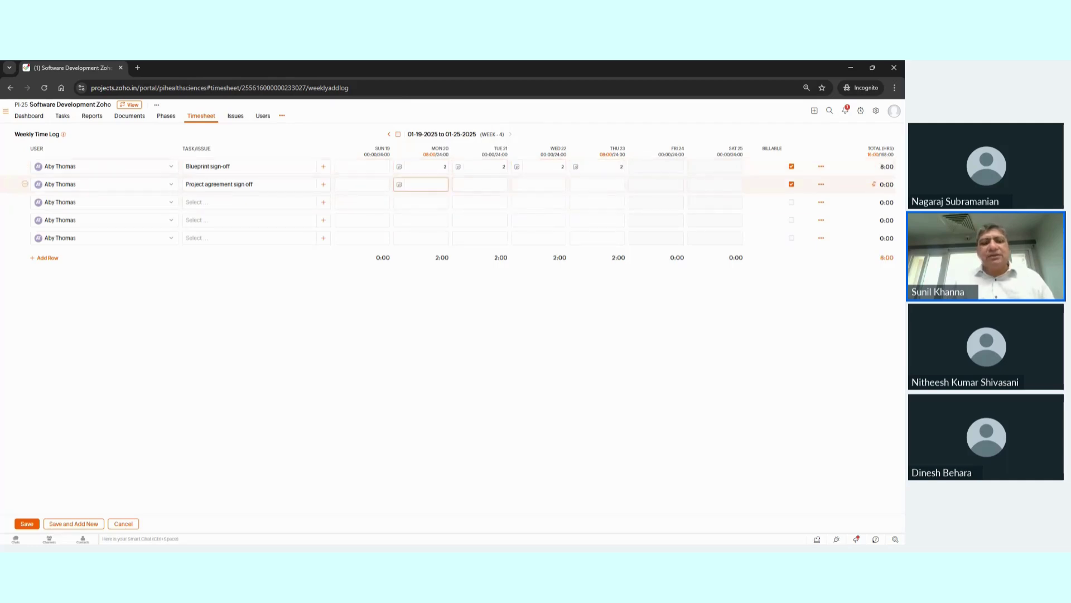
text(6)
key(Tab)
text(6)
key(Tab)
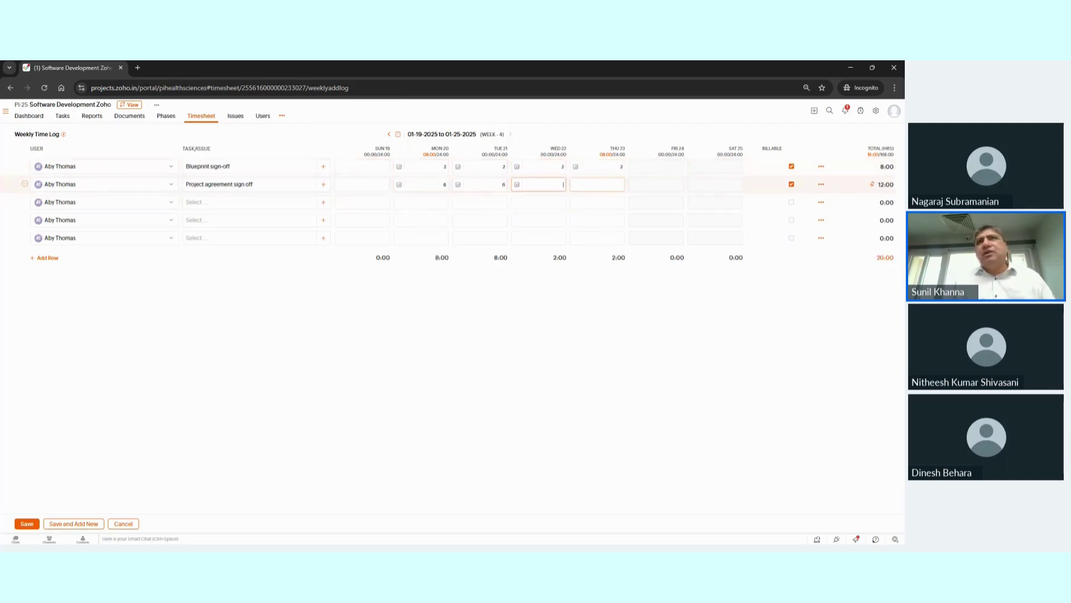
text(6)
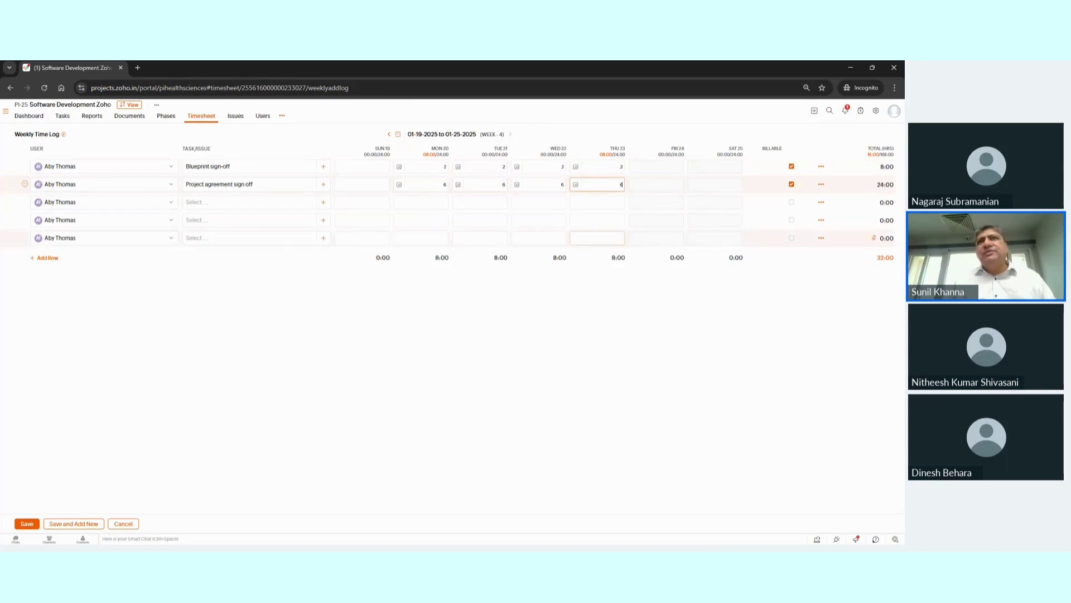
click(530, 261)
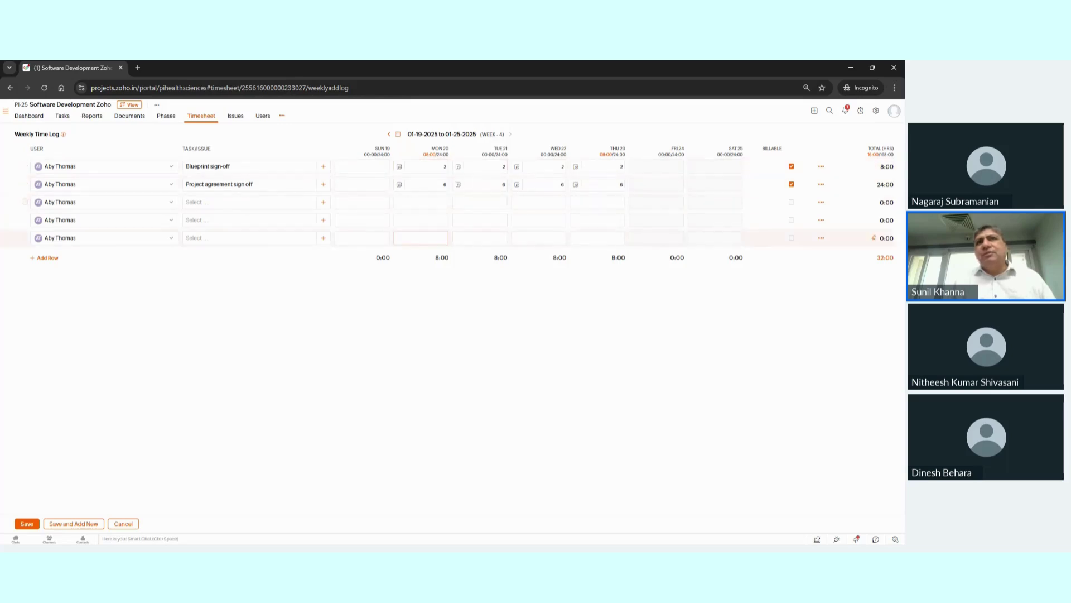
drag(431, 257, 637, 267)
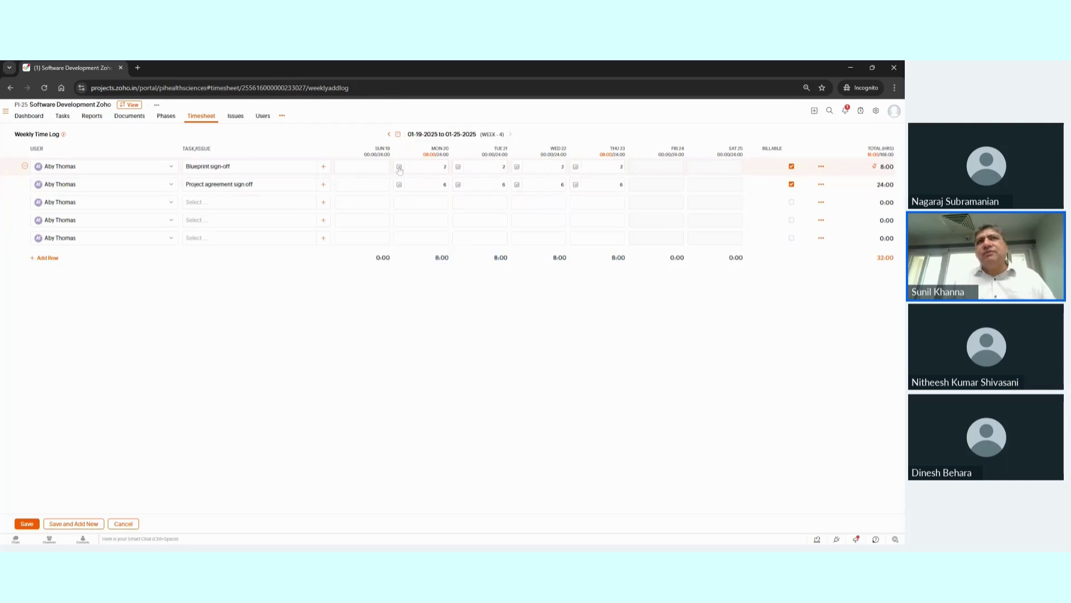
Step: Add the note "Comment" to Monday's Blueprint sign-off entry and save the weekly time log
click(399, 166)
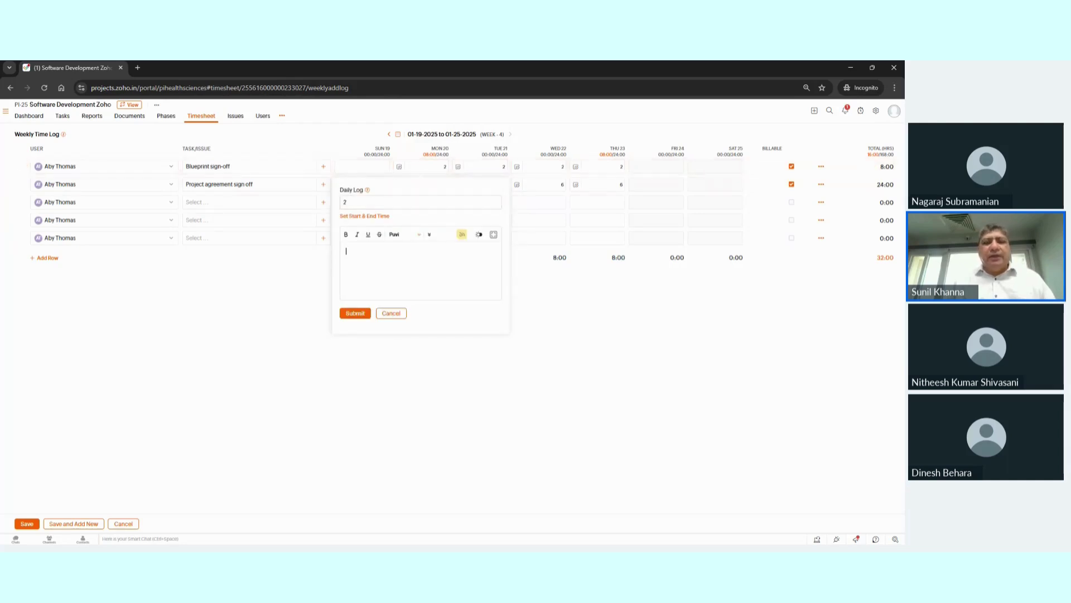
text(Comment)
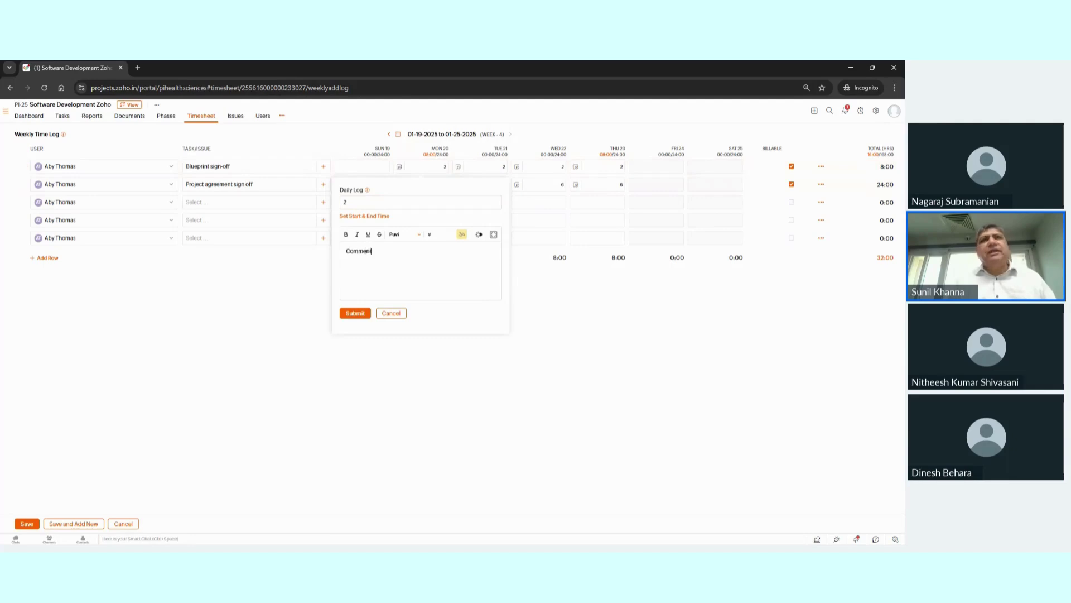
click(356, 313)
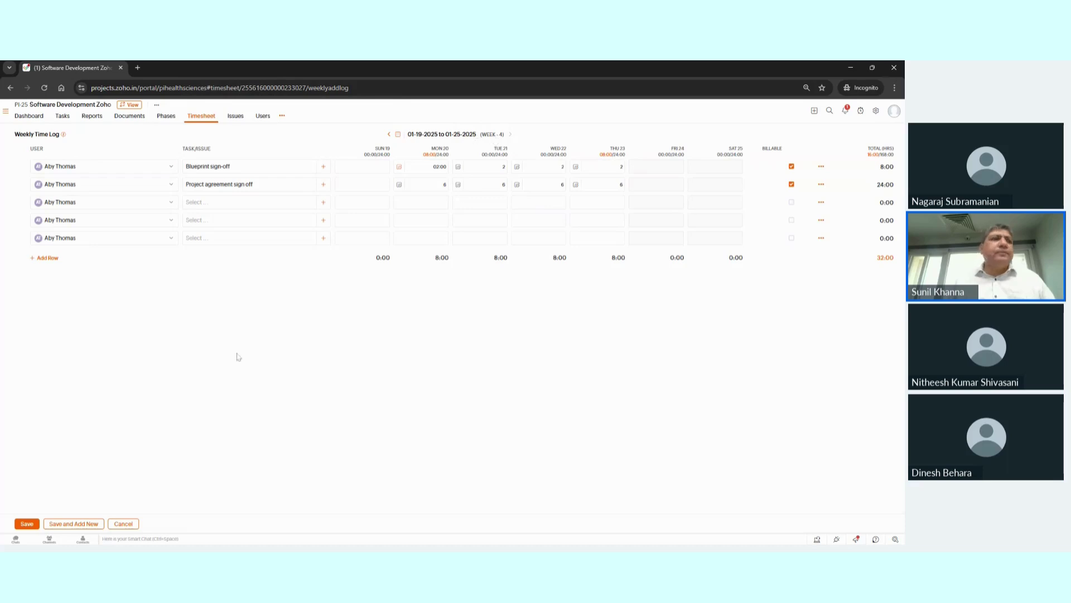
click(27, 524)
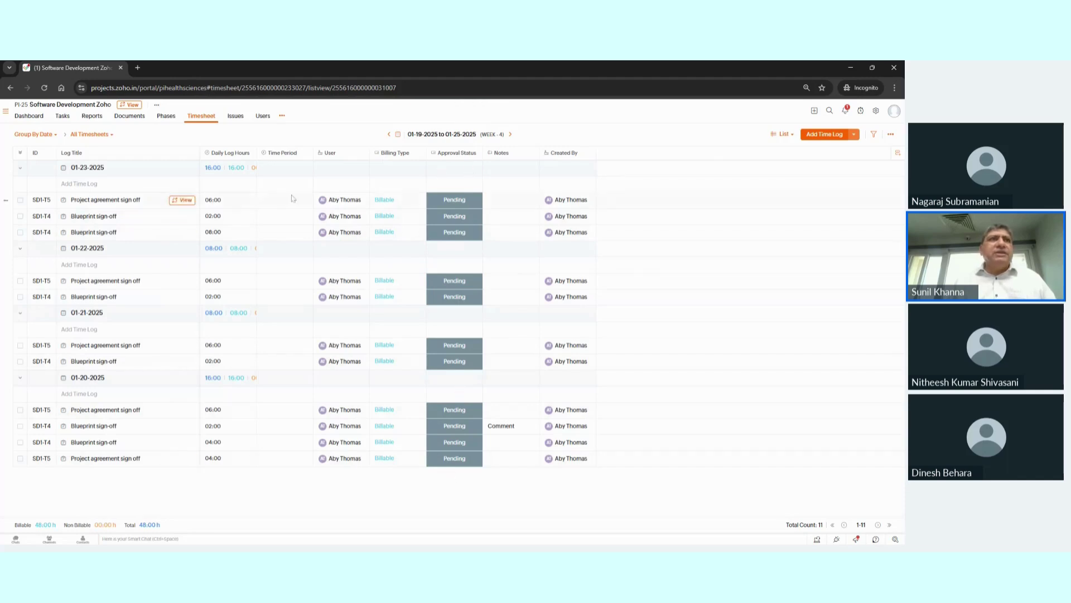
Step: Set the approval status of all listed time logs to Approved and clear the selection
click(21, 200)
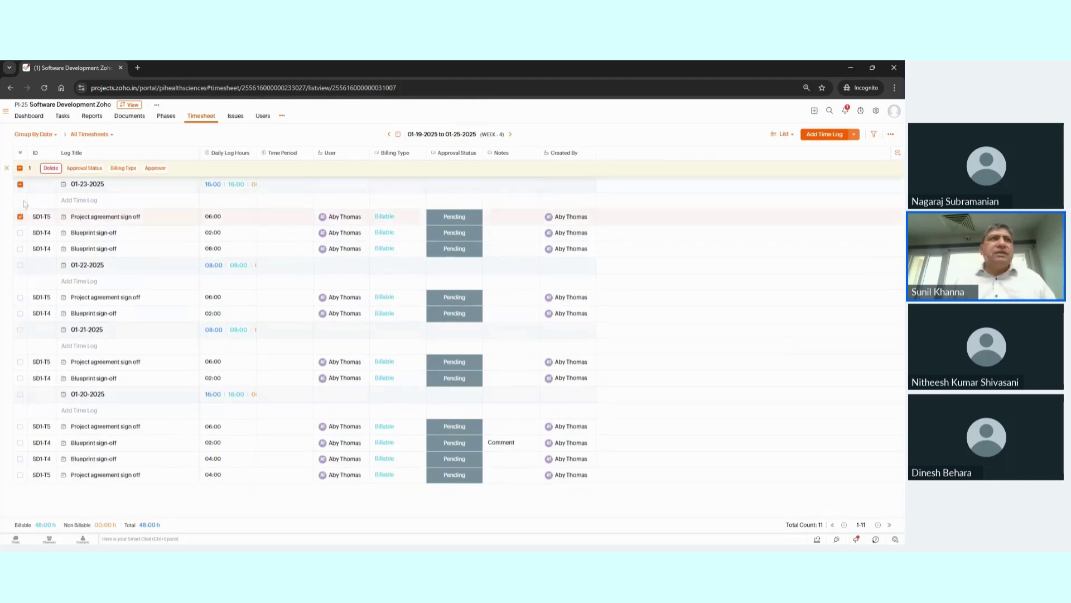
click(20, 167)
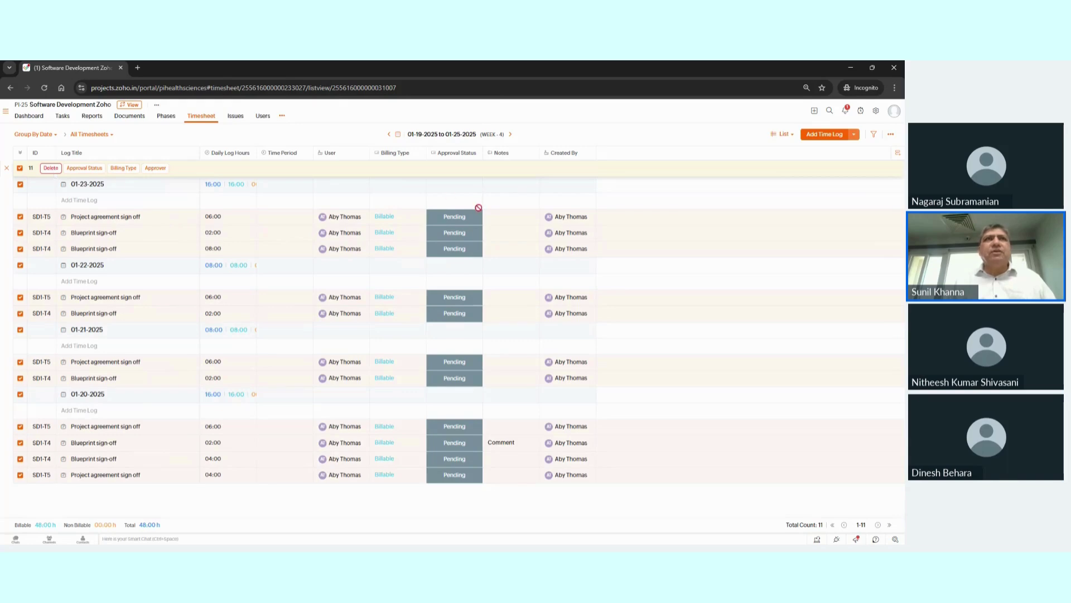
click(85, 167)
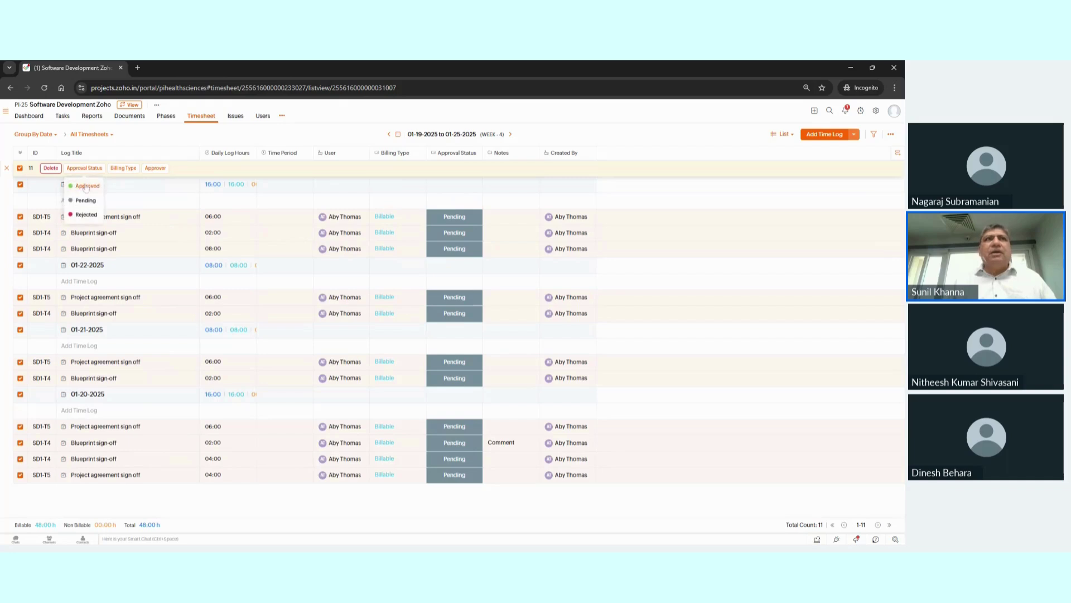
click(85, 186)
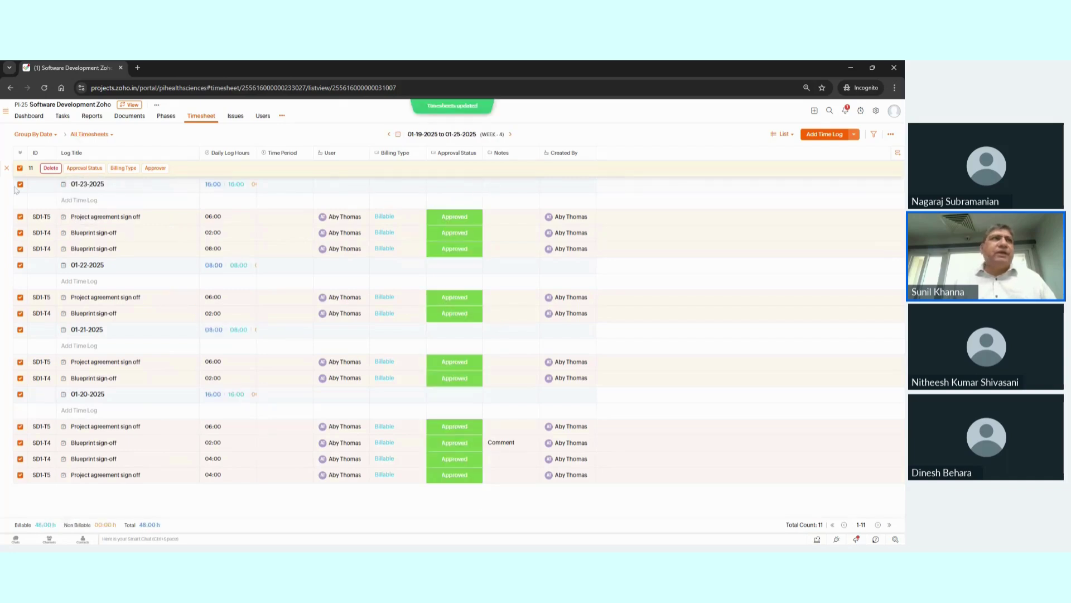
click(19, 168)
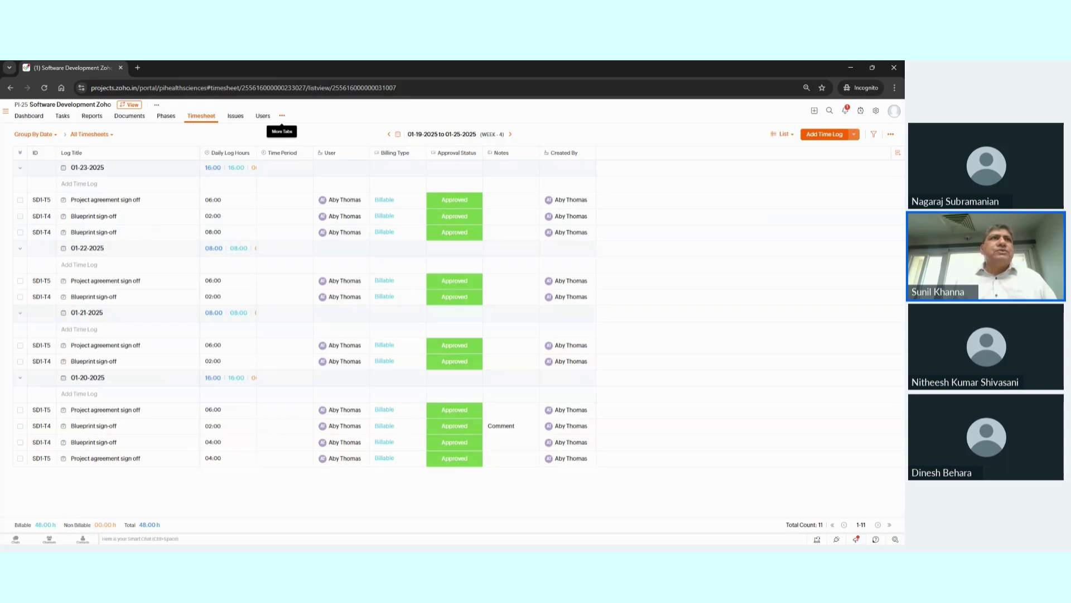
Step: Go to the project's dashboard, enable the Finance section for portal users and save the tab arrangement
click(29, 116)
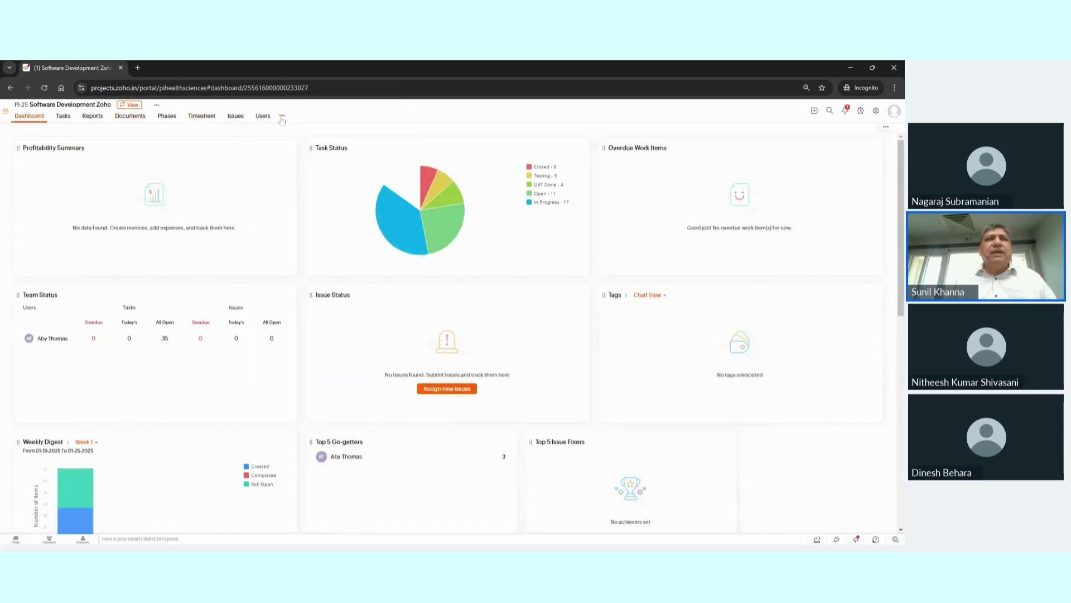
click(313, 142)
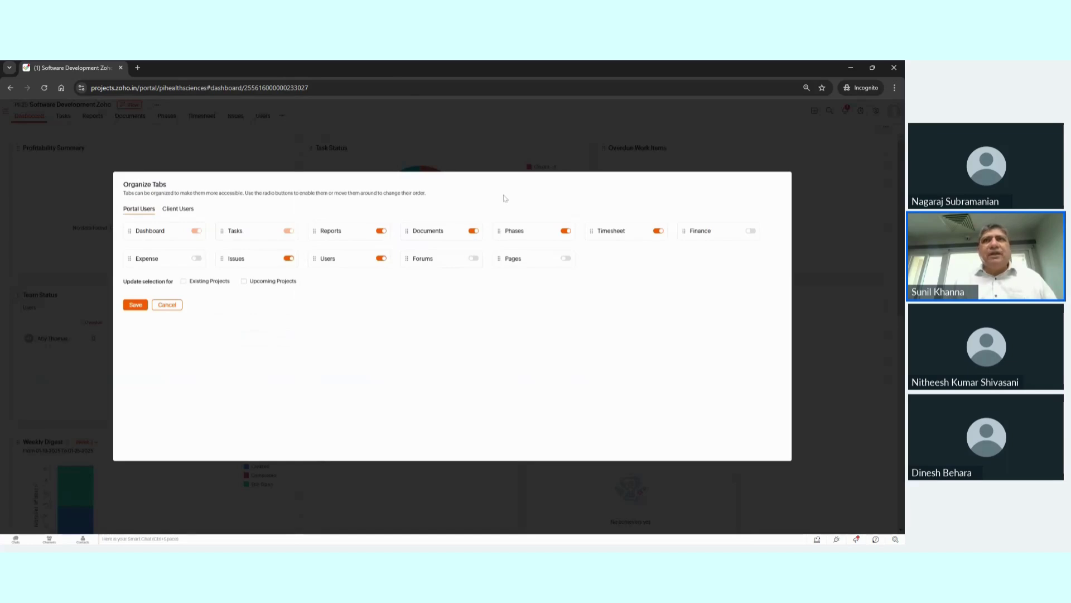
click(750, 231)
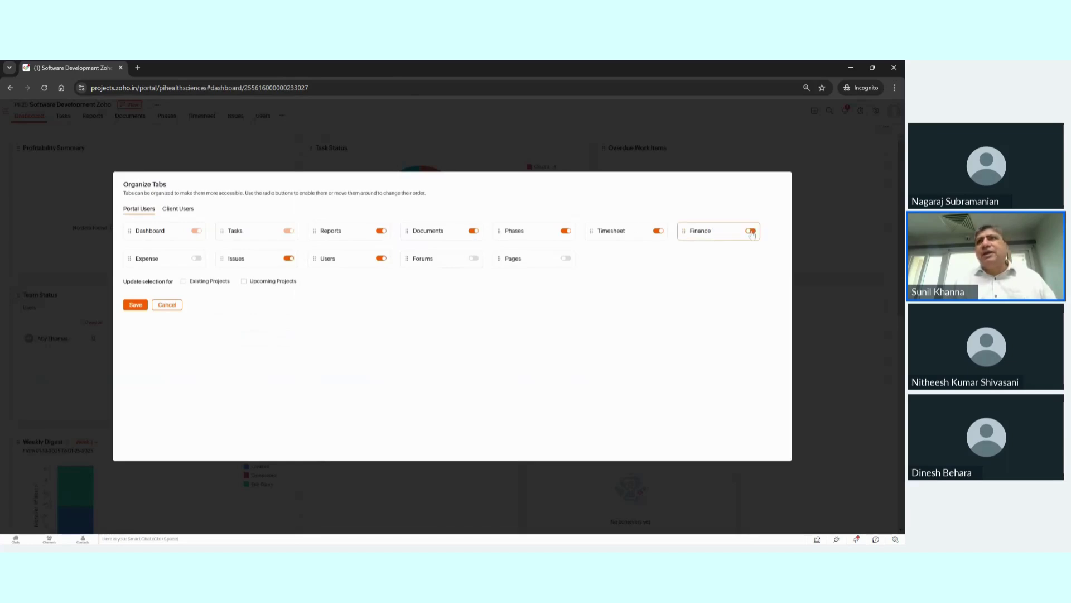
click(137, 305)
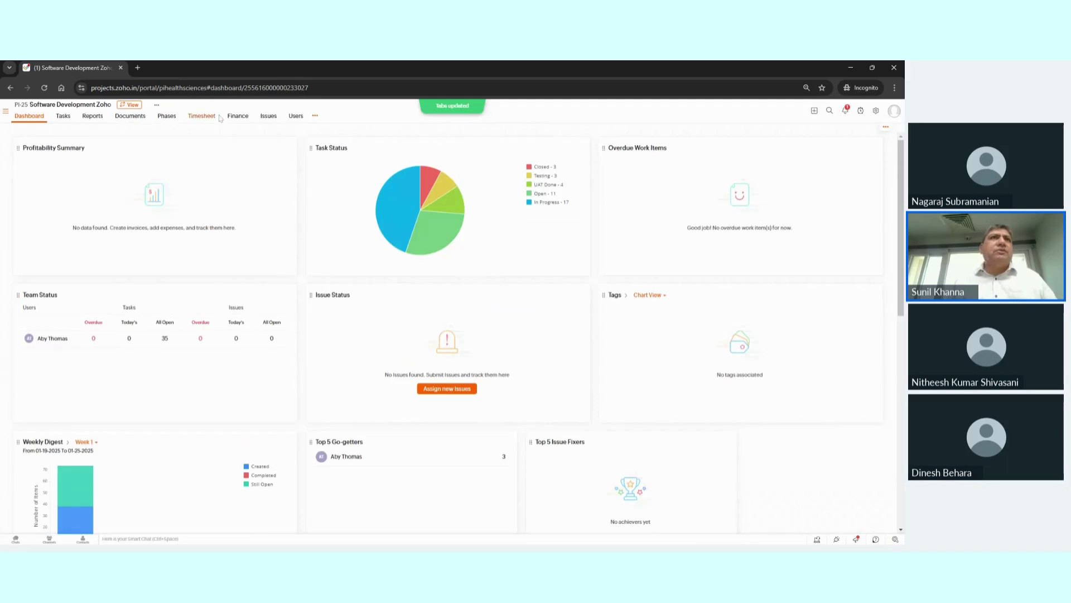
Step: Set Johnson & Johnson as the project's primary client in the Finance section
click(231, 117)
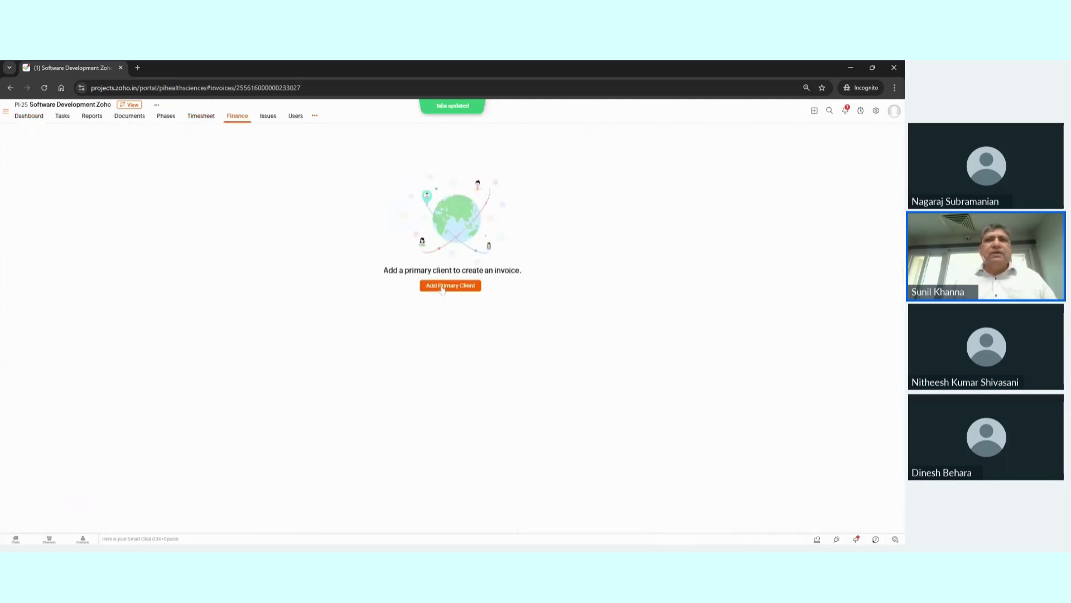
click(441, 288)
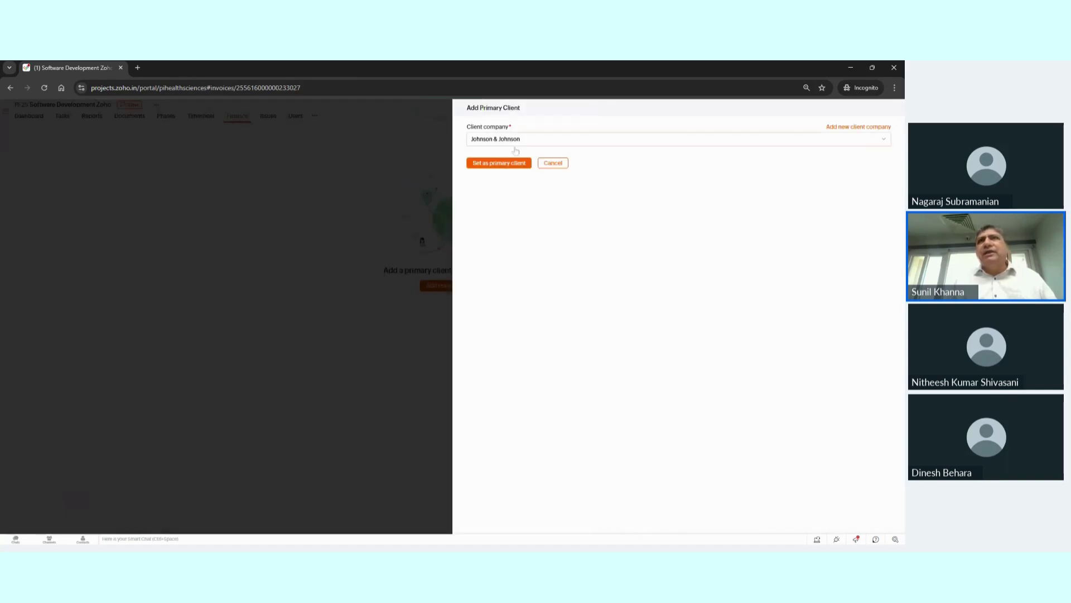
click(512, 168)
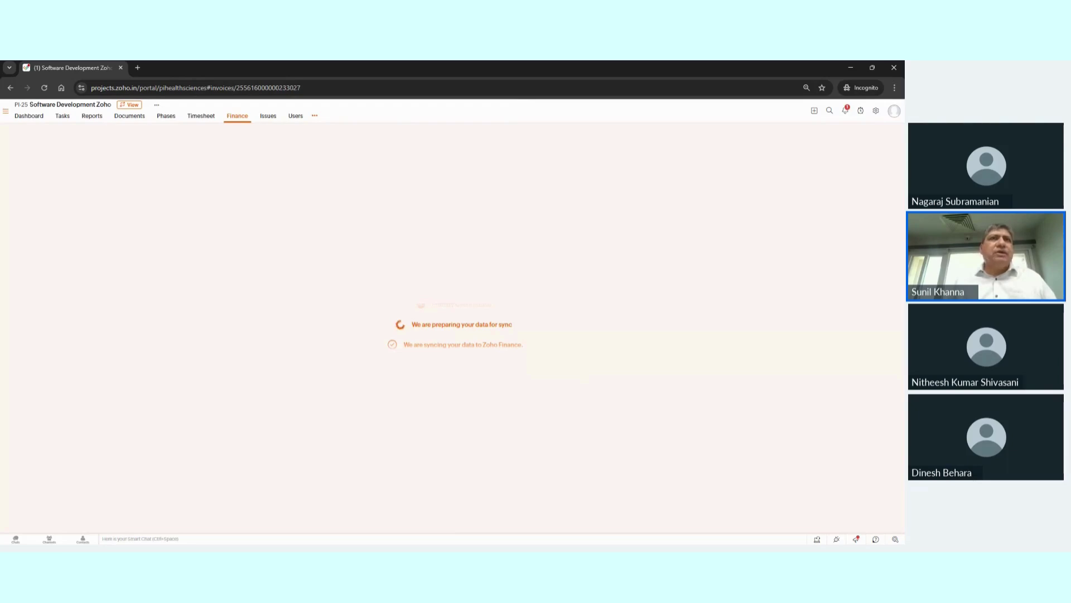
Step: Return to the project's timesheet and show the time logs for the month of January 2025
click(196, 119)
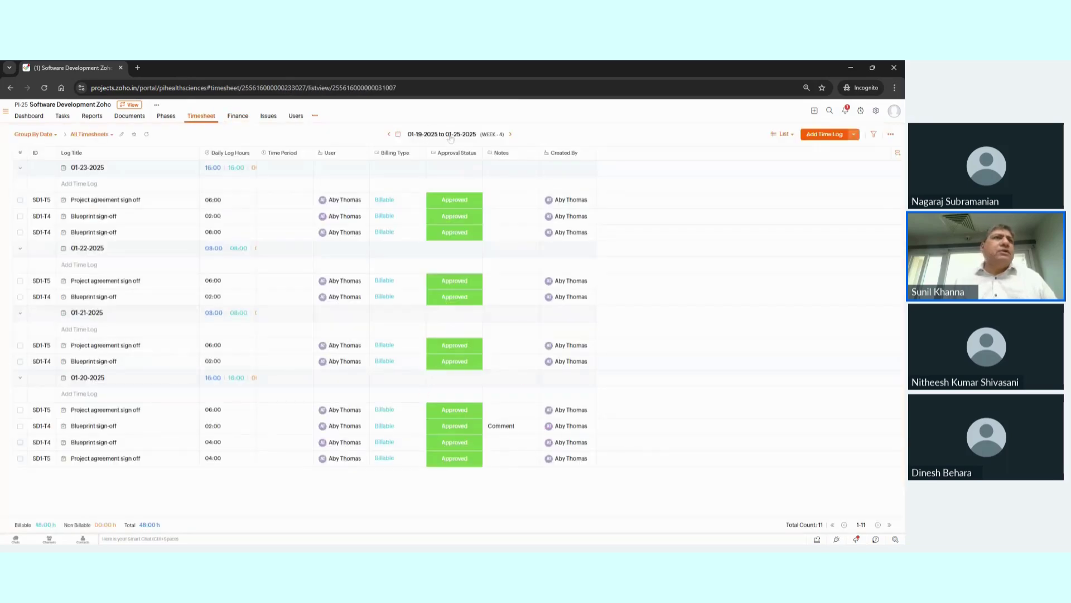
click(433, 136)
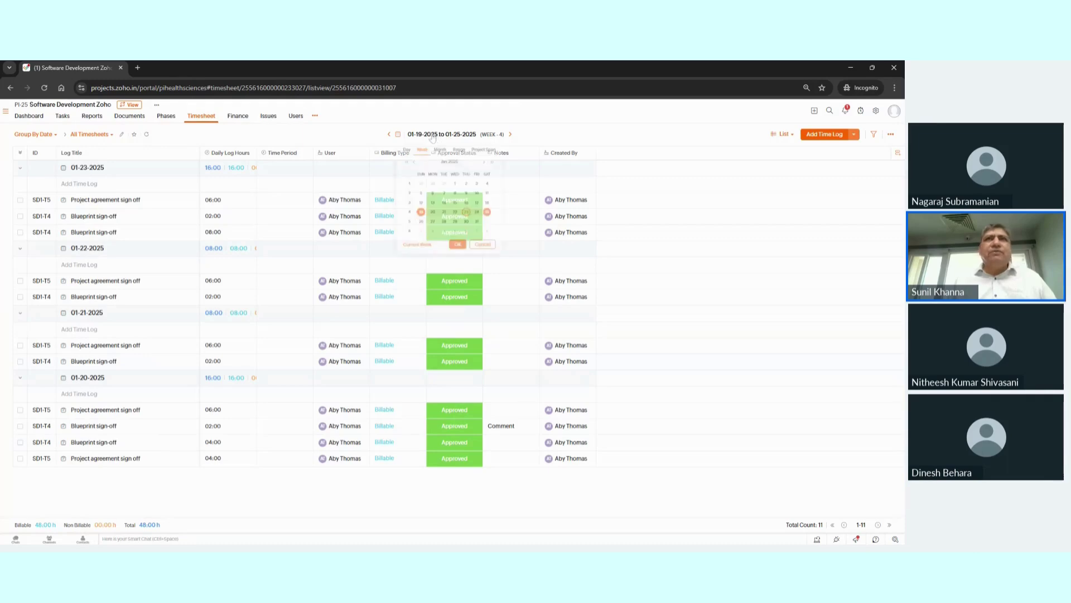
click(437, 152)
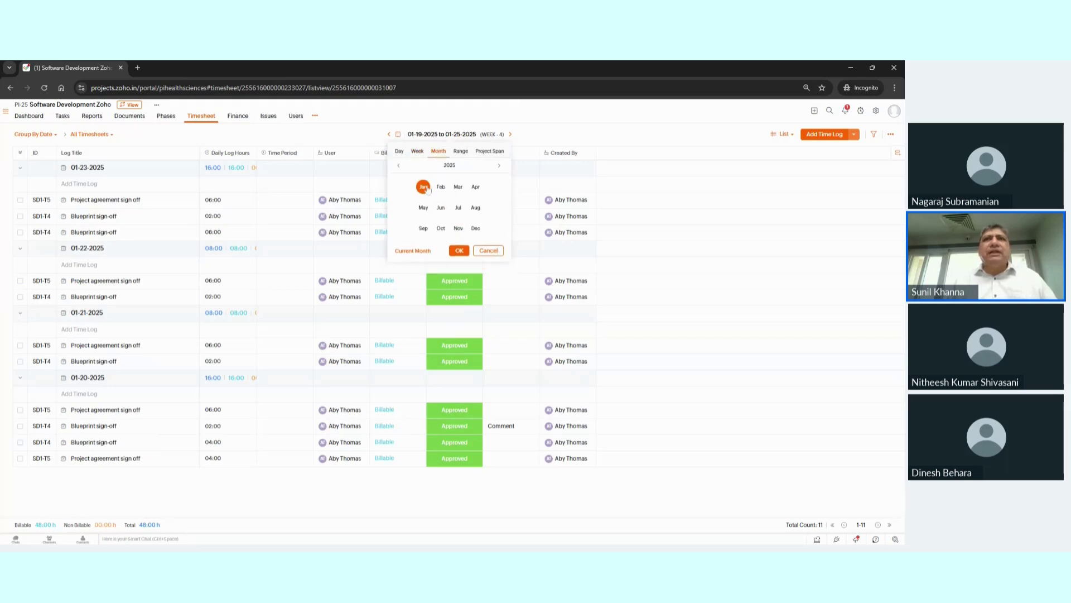
click(459, 251)
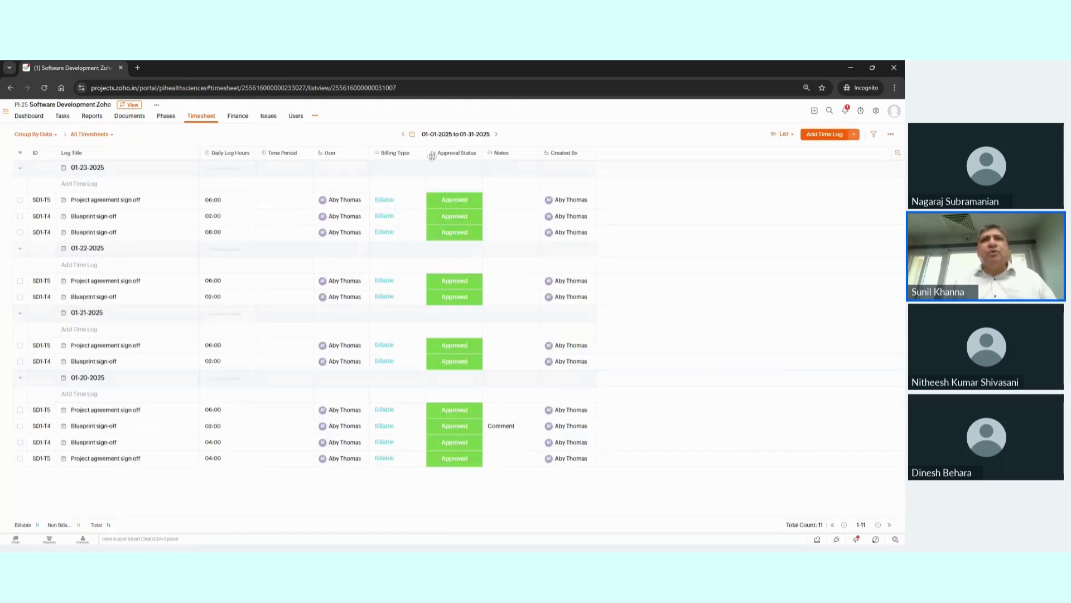